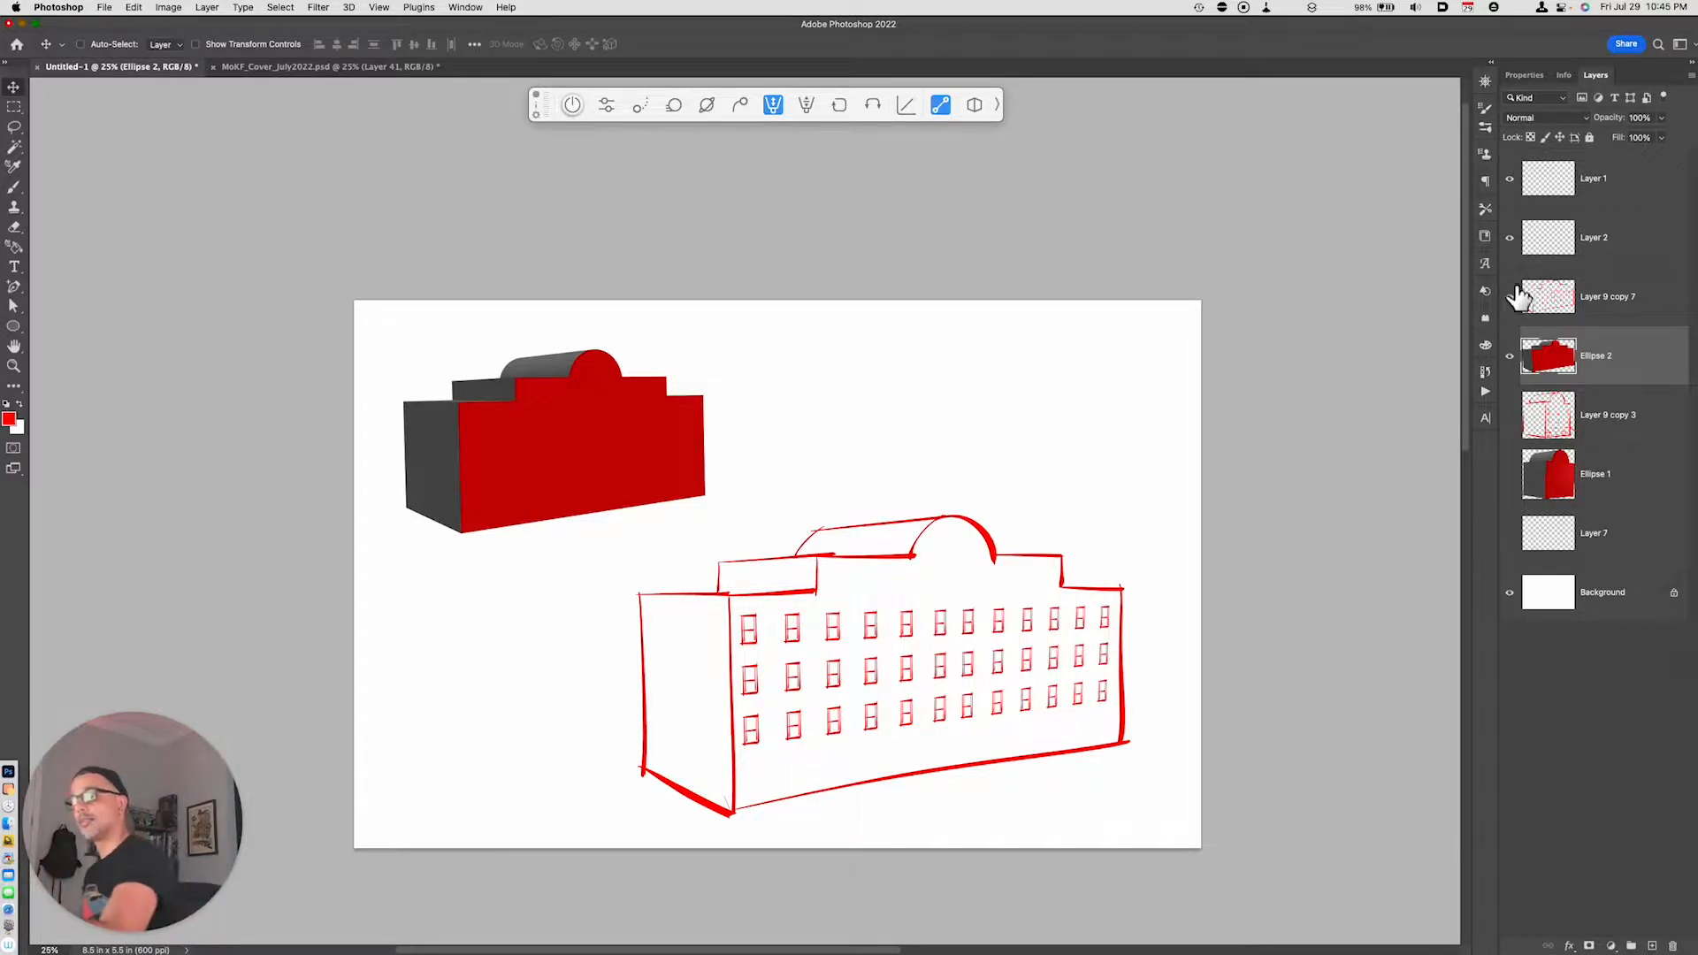
- Hide the existing sketch and 3D model layers and add a new empty layer above them
{"action": "left_click_drag", "start_coordinate": [1511, 304], "coordinate": [1590, 276]}
{"action": "key", "text": "super+shift+alt+n"}
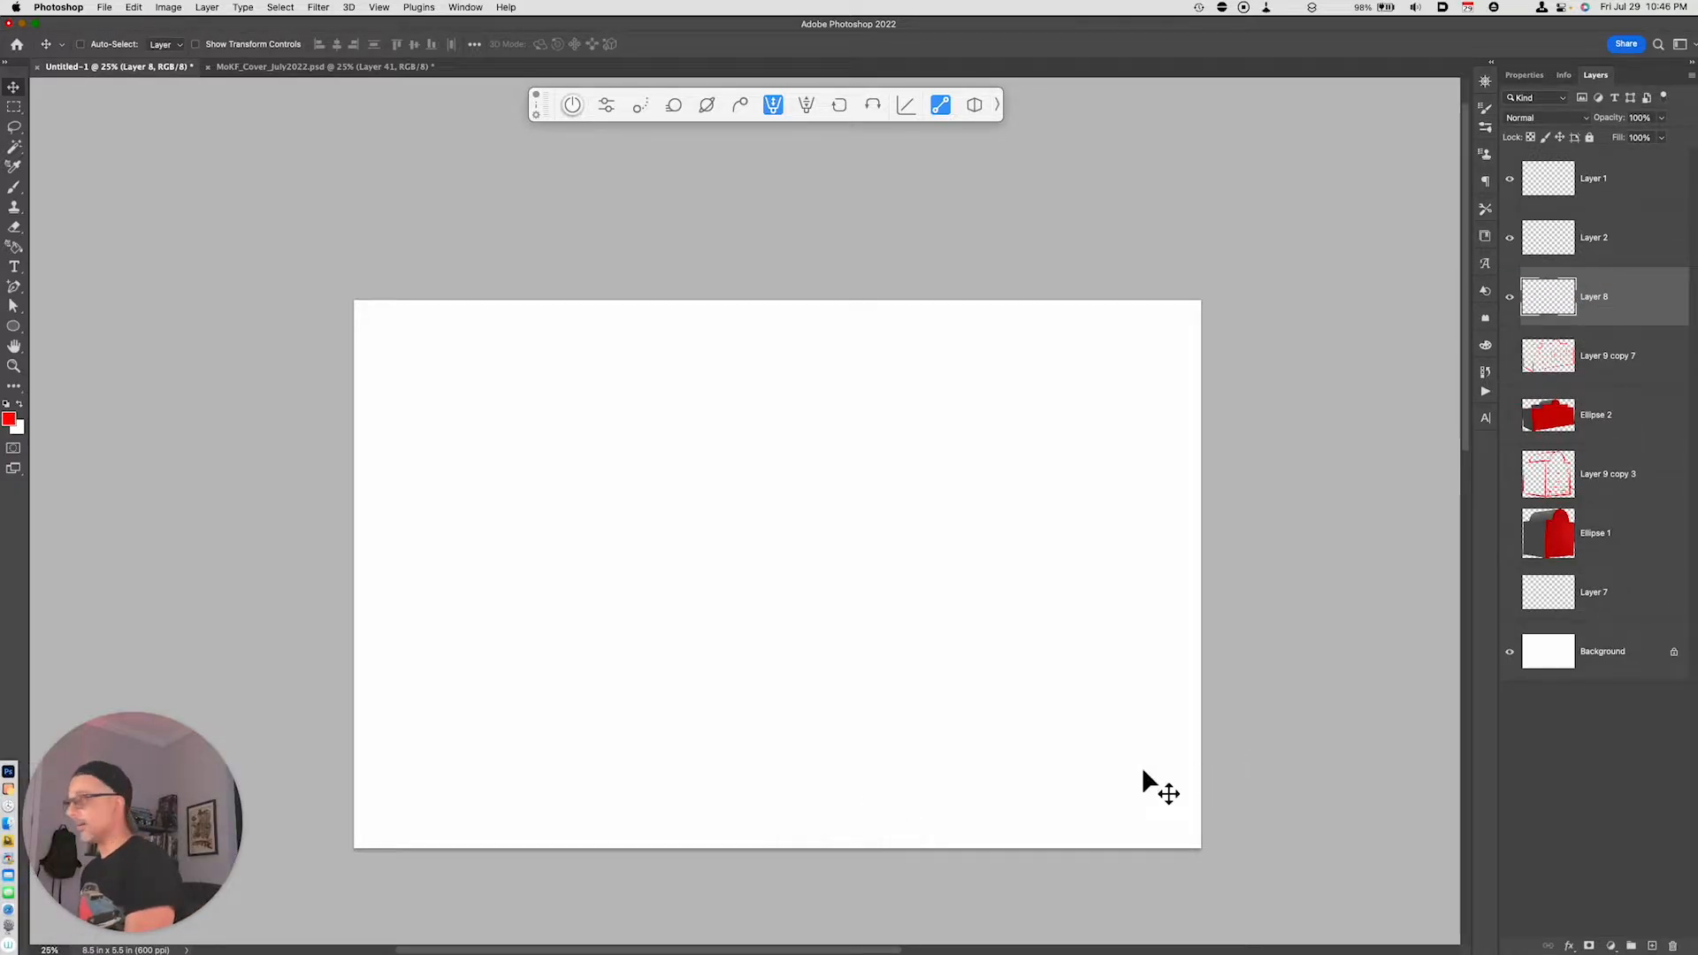
- Draw a red rectangle without stroke, about 5.43 × 2.17 in, and a second one about 2.87 × 0.63 in overlapping the middle of its top edge
{"action": "left_click_drag", "start_coordinate": [13, 326], "coordinate": [77, 334]}
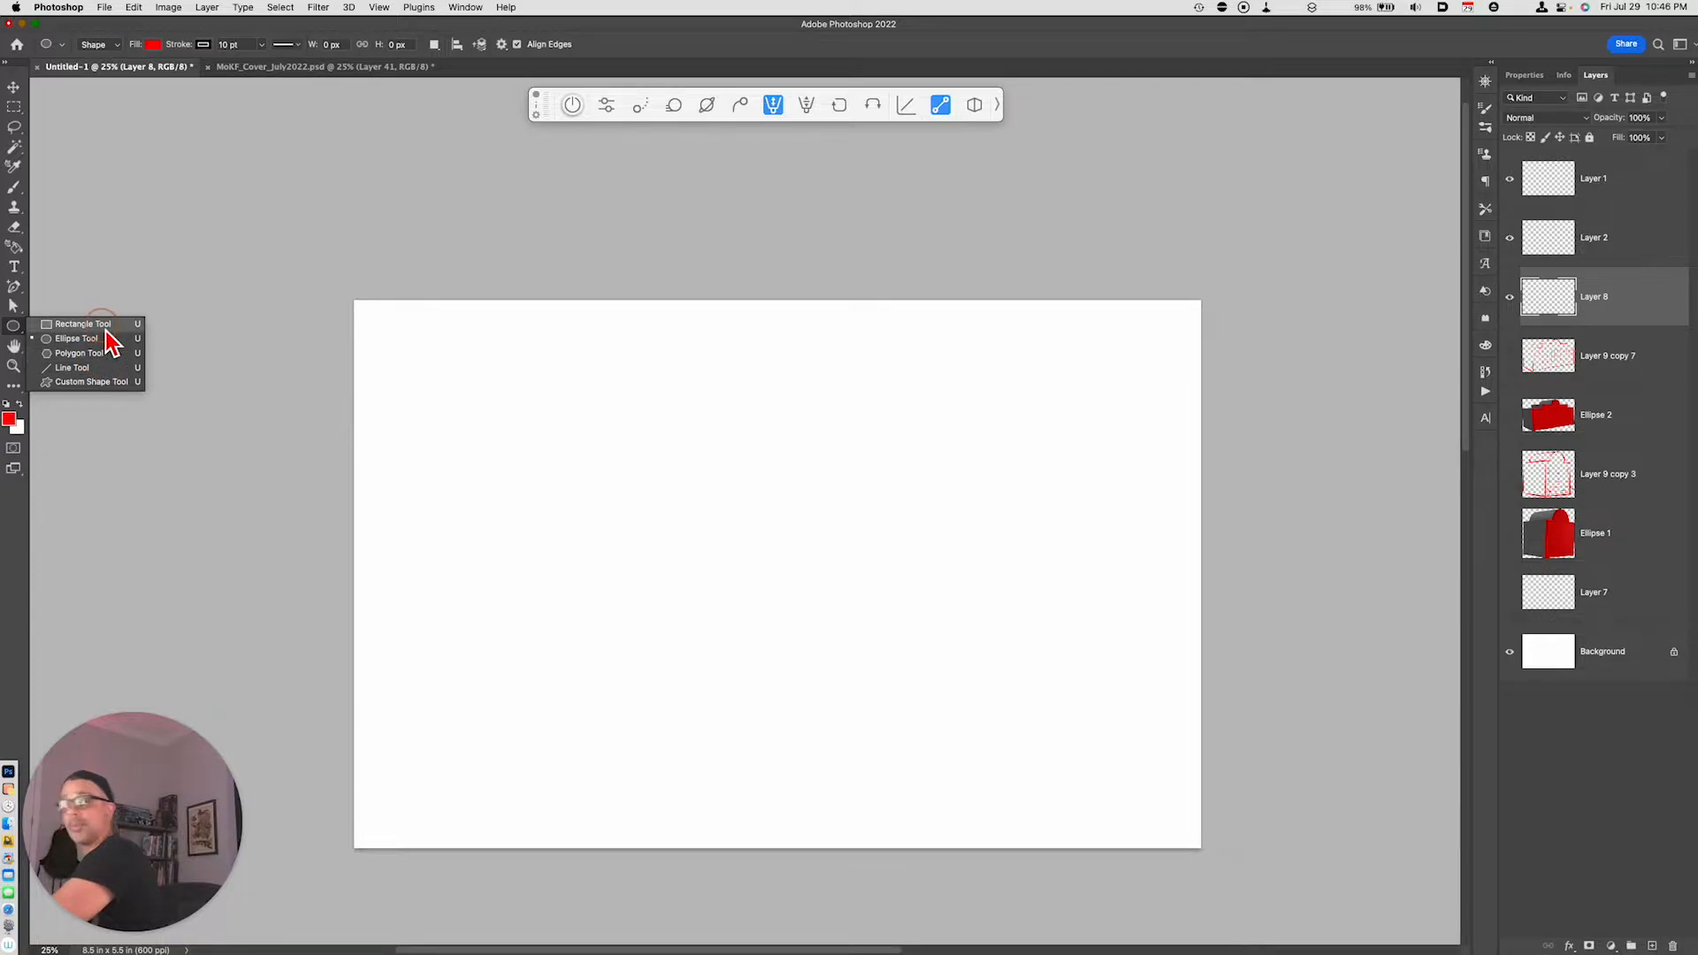
{"action": "left_click", "coordinate": [105, 327]}
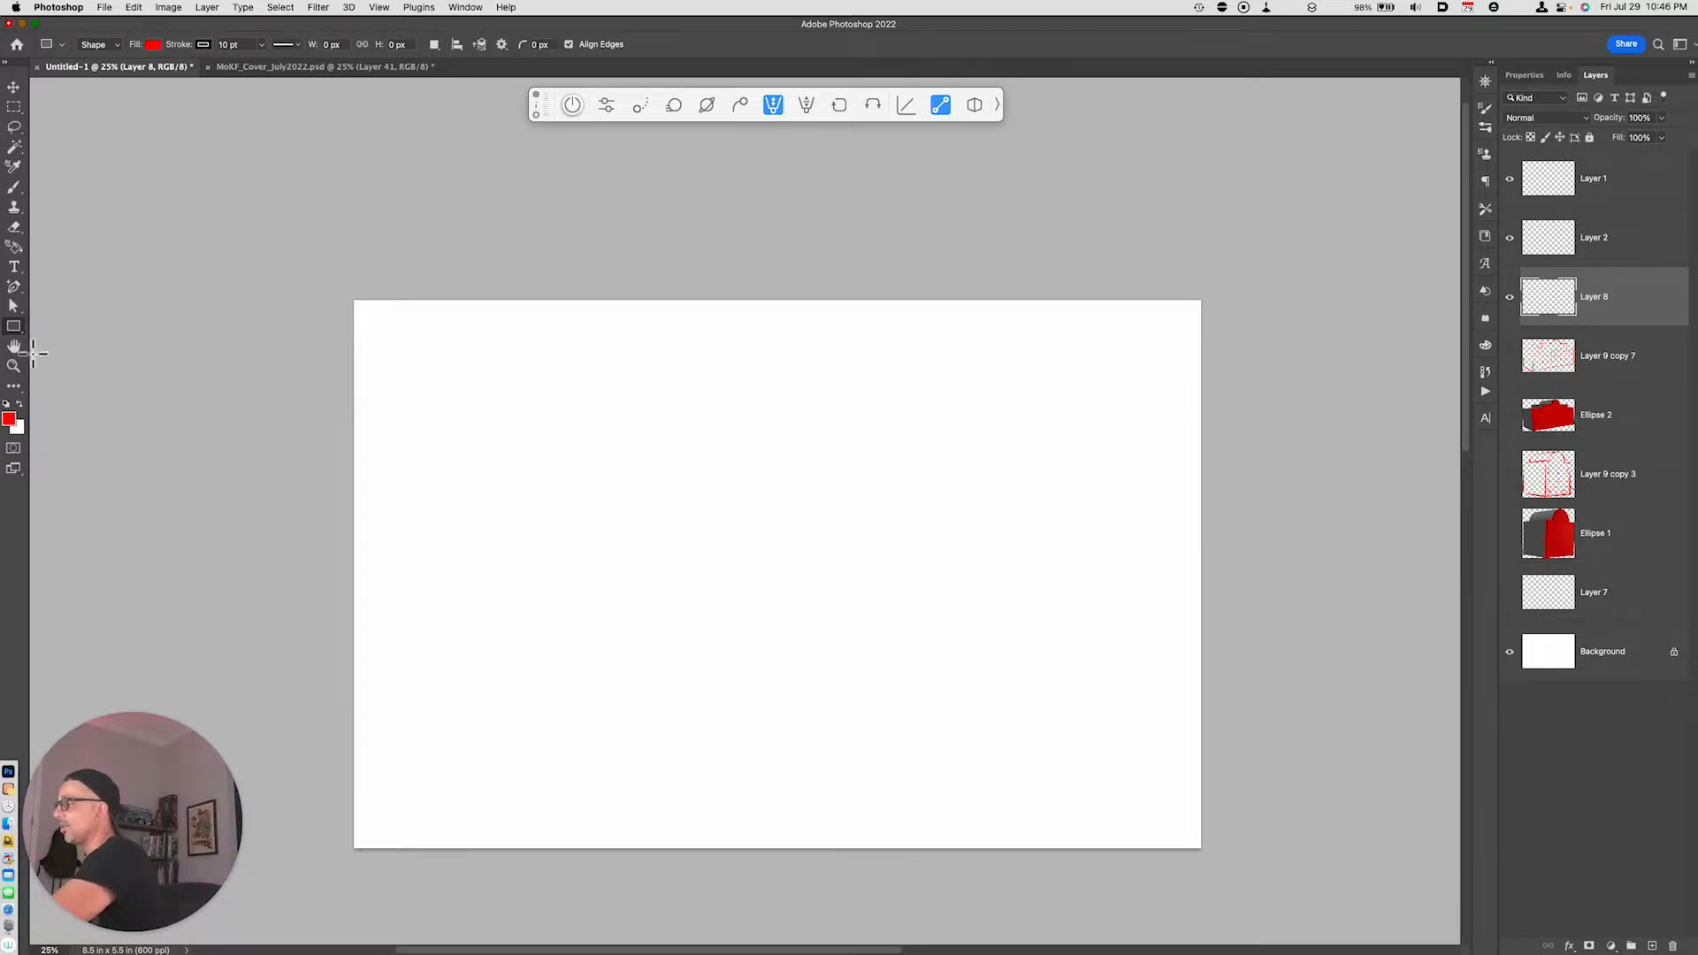
{"action": "left_click", "coordinate": [211, 45]}
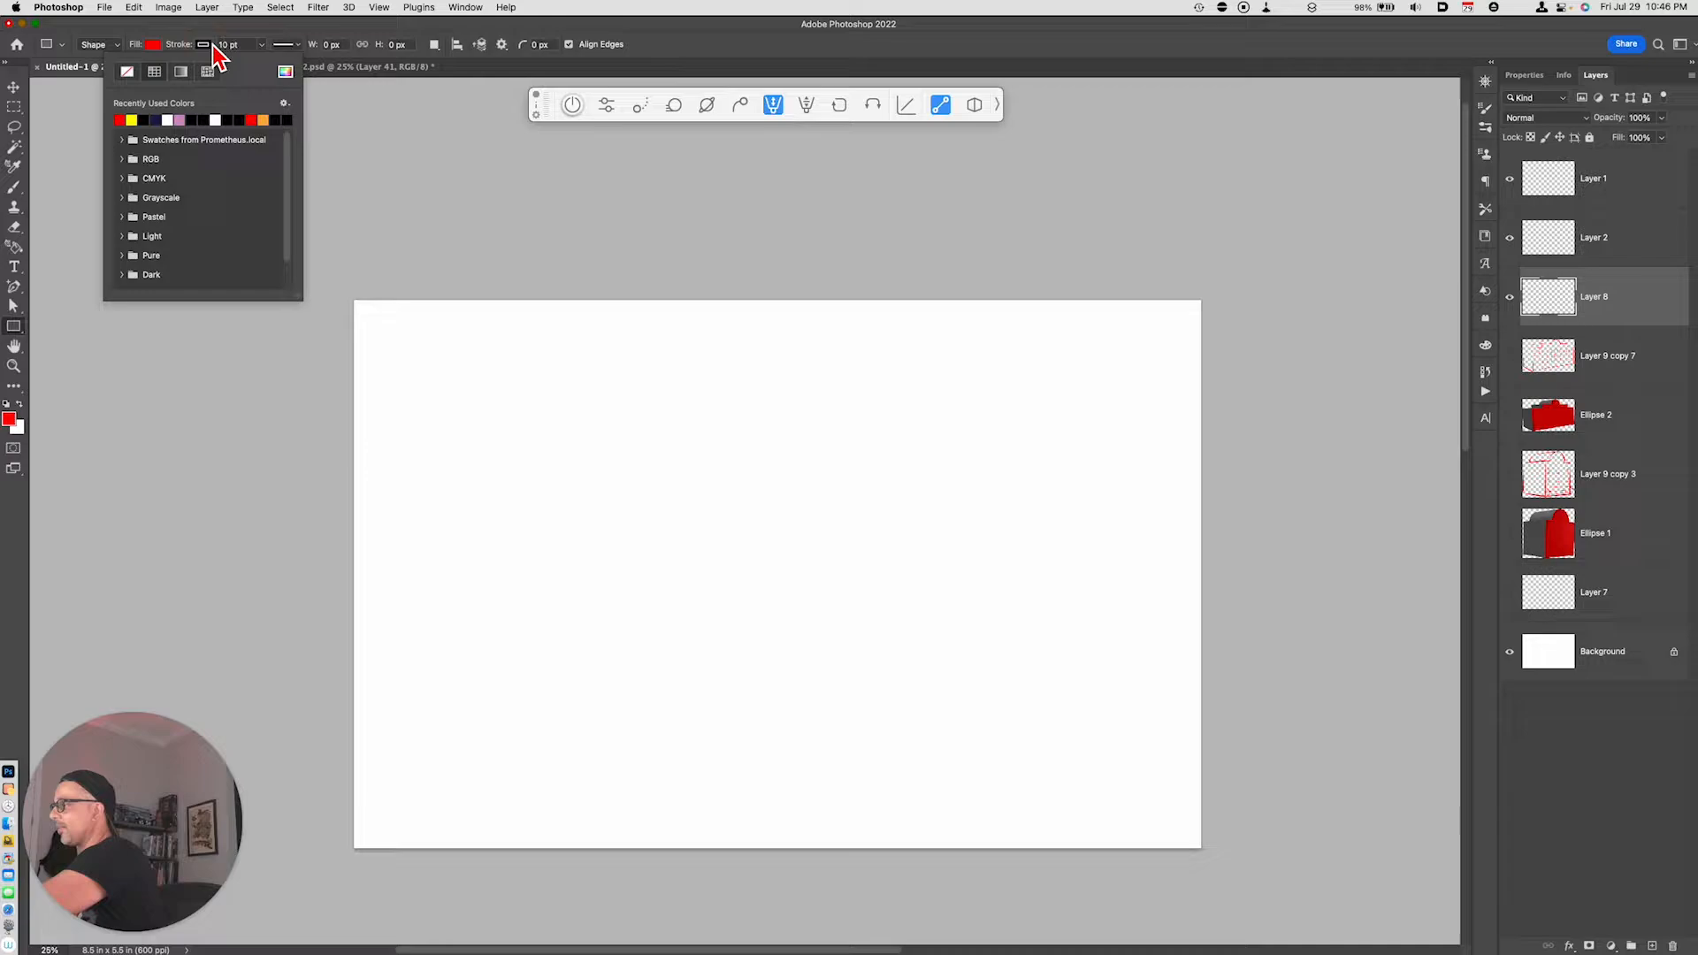
{"action": "left_click", "coordinate": [130, 73]}
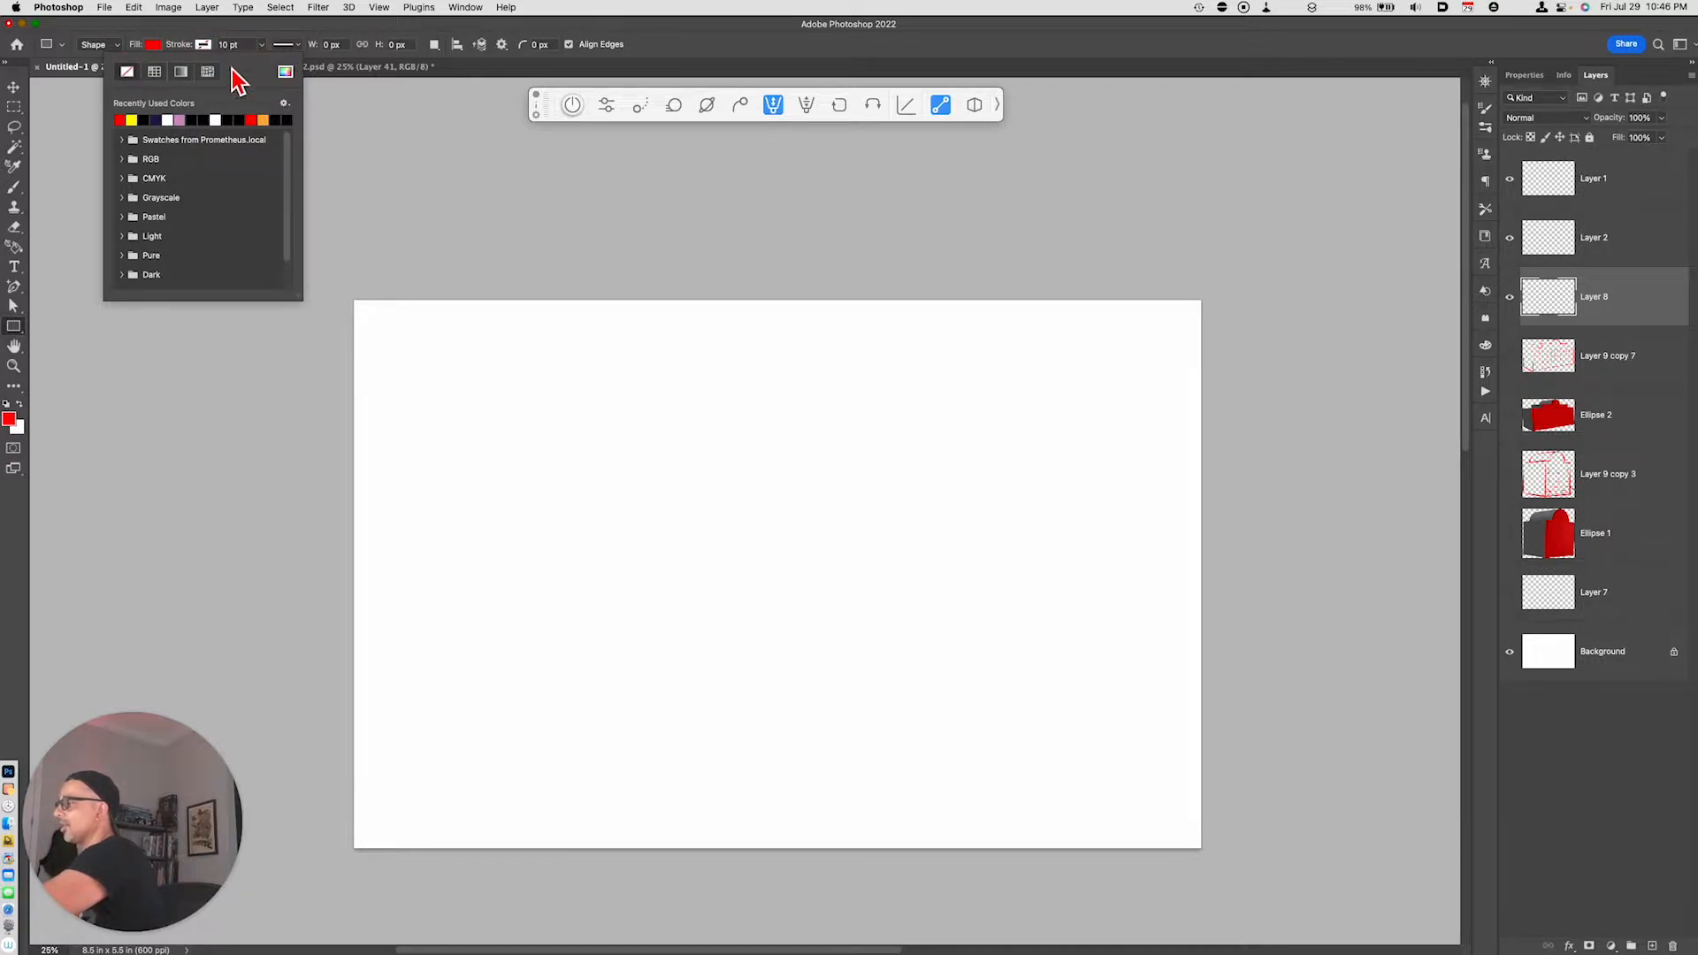
{"action": "left_click", "coordinate": [184, 44]}
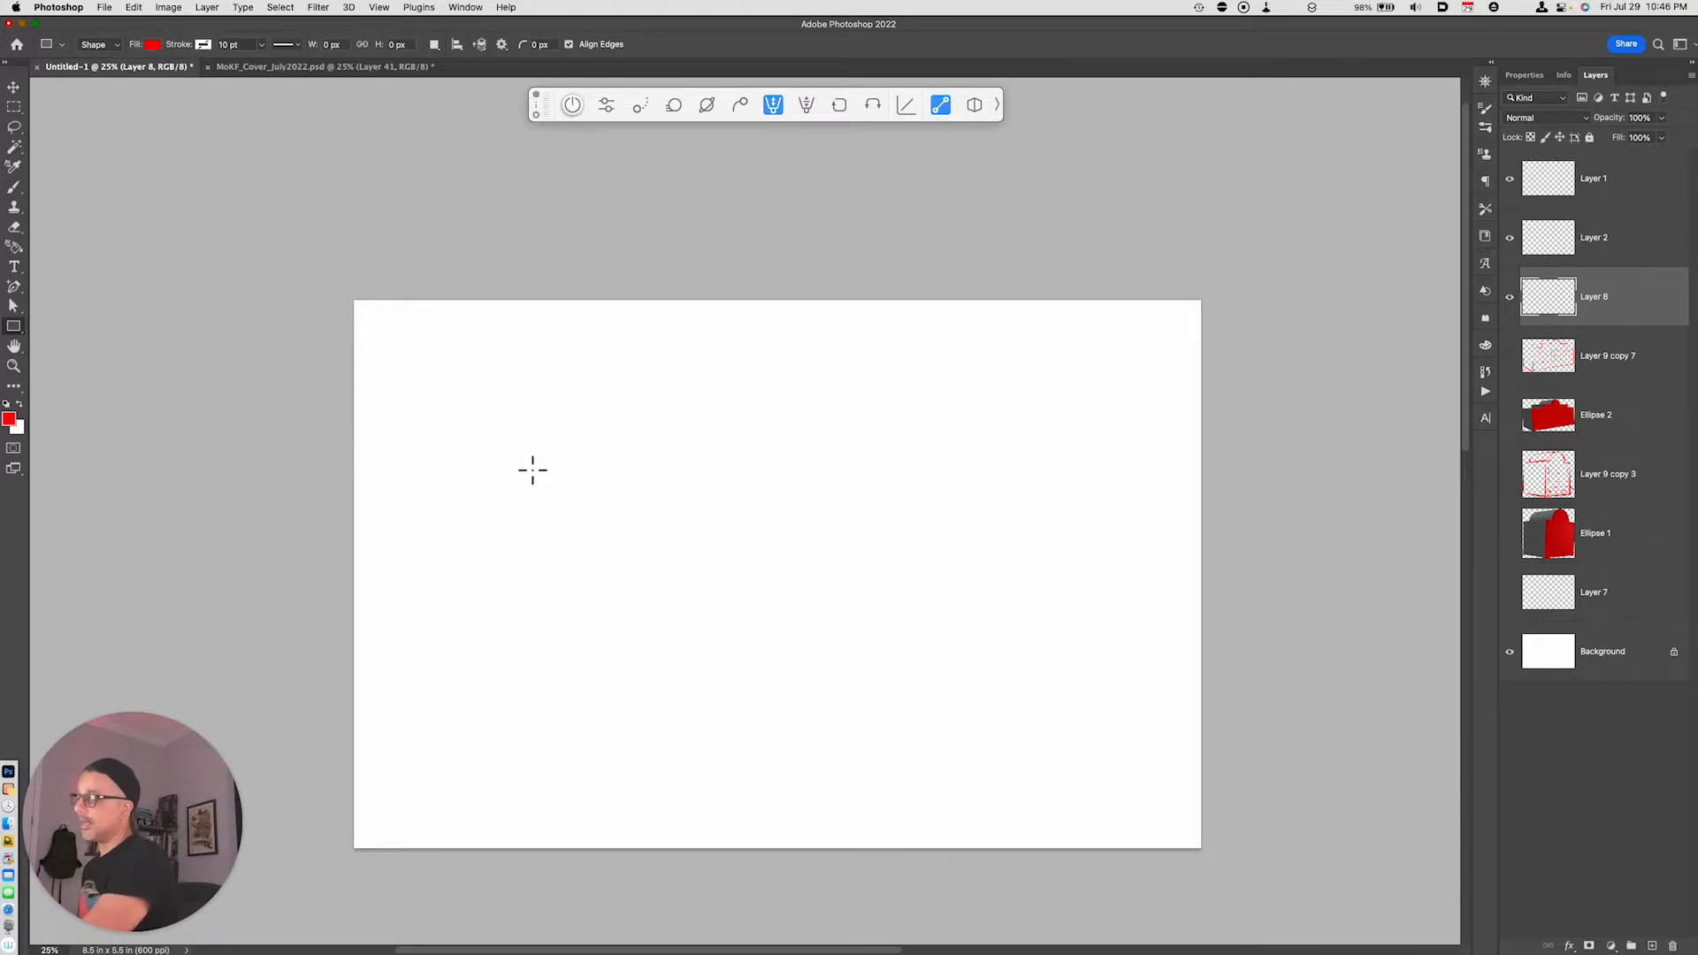
{"action": "left_click_drag", "start_coordinate": [507, 451], "coordinate": [1049, 669]}
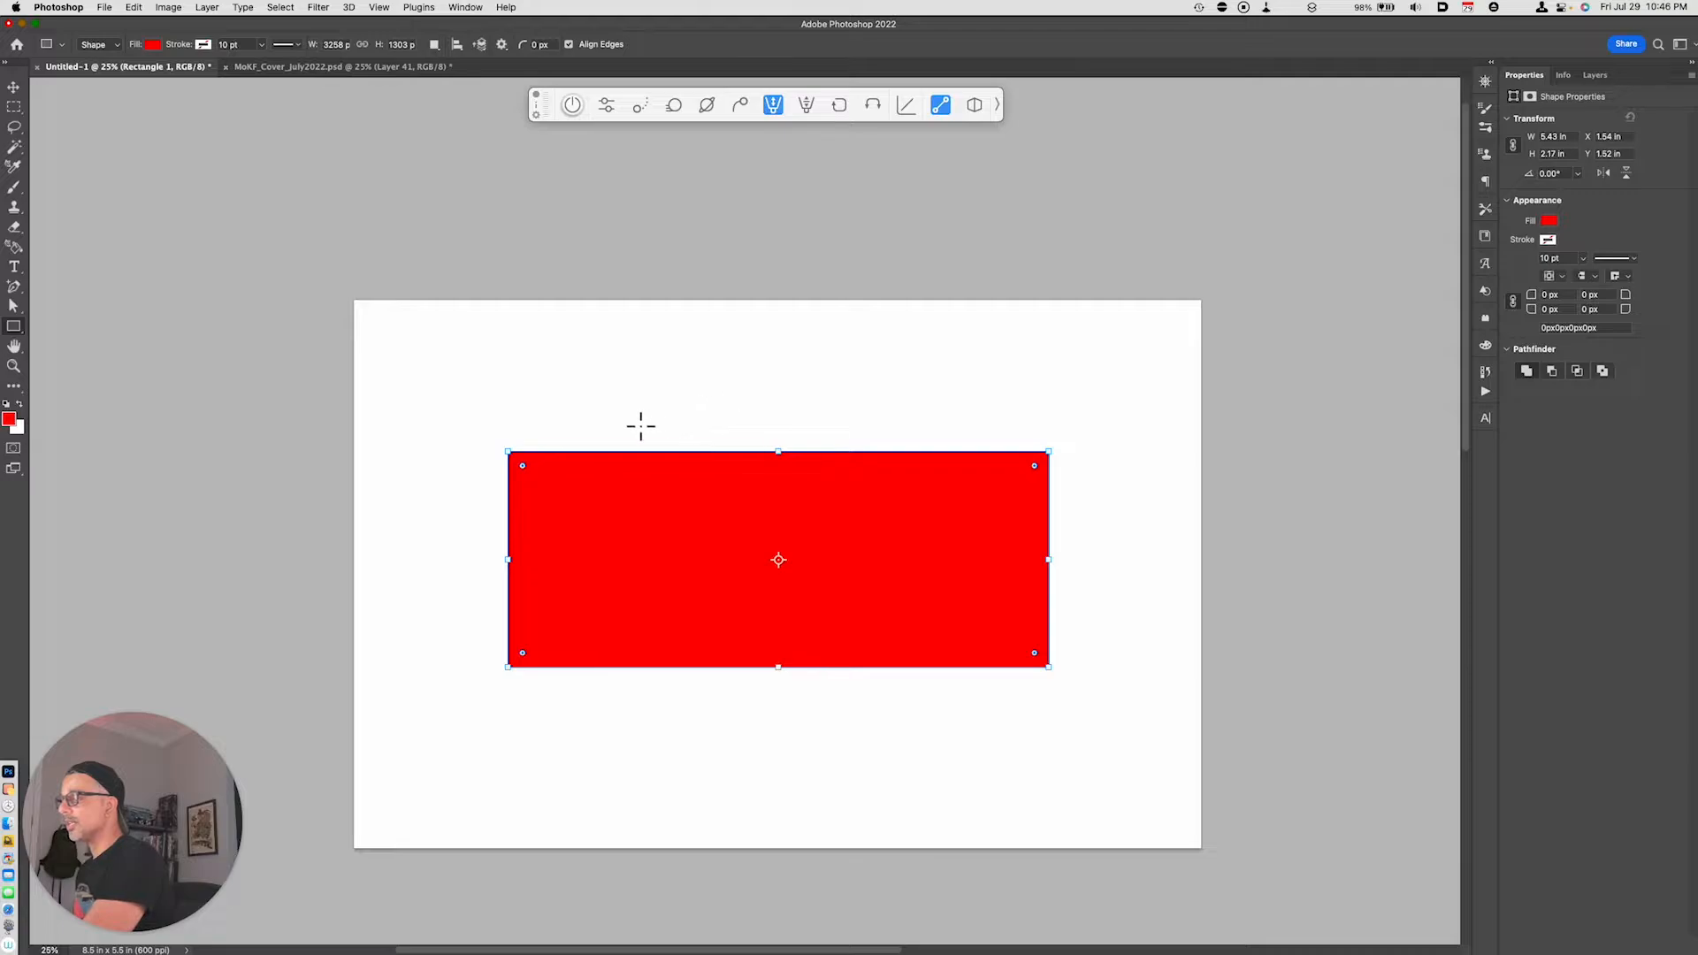
{"action": "left_click_drag", "start_coordinate": [636, 424], "coordinate": [922, 487]}
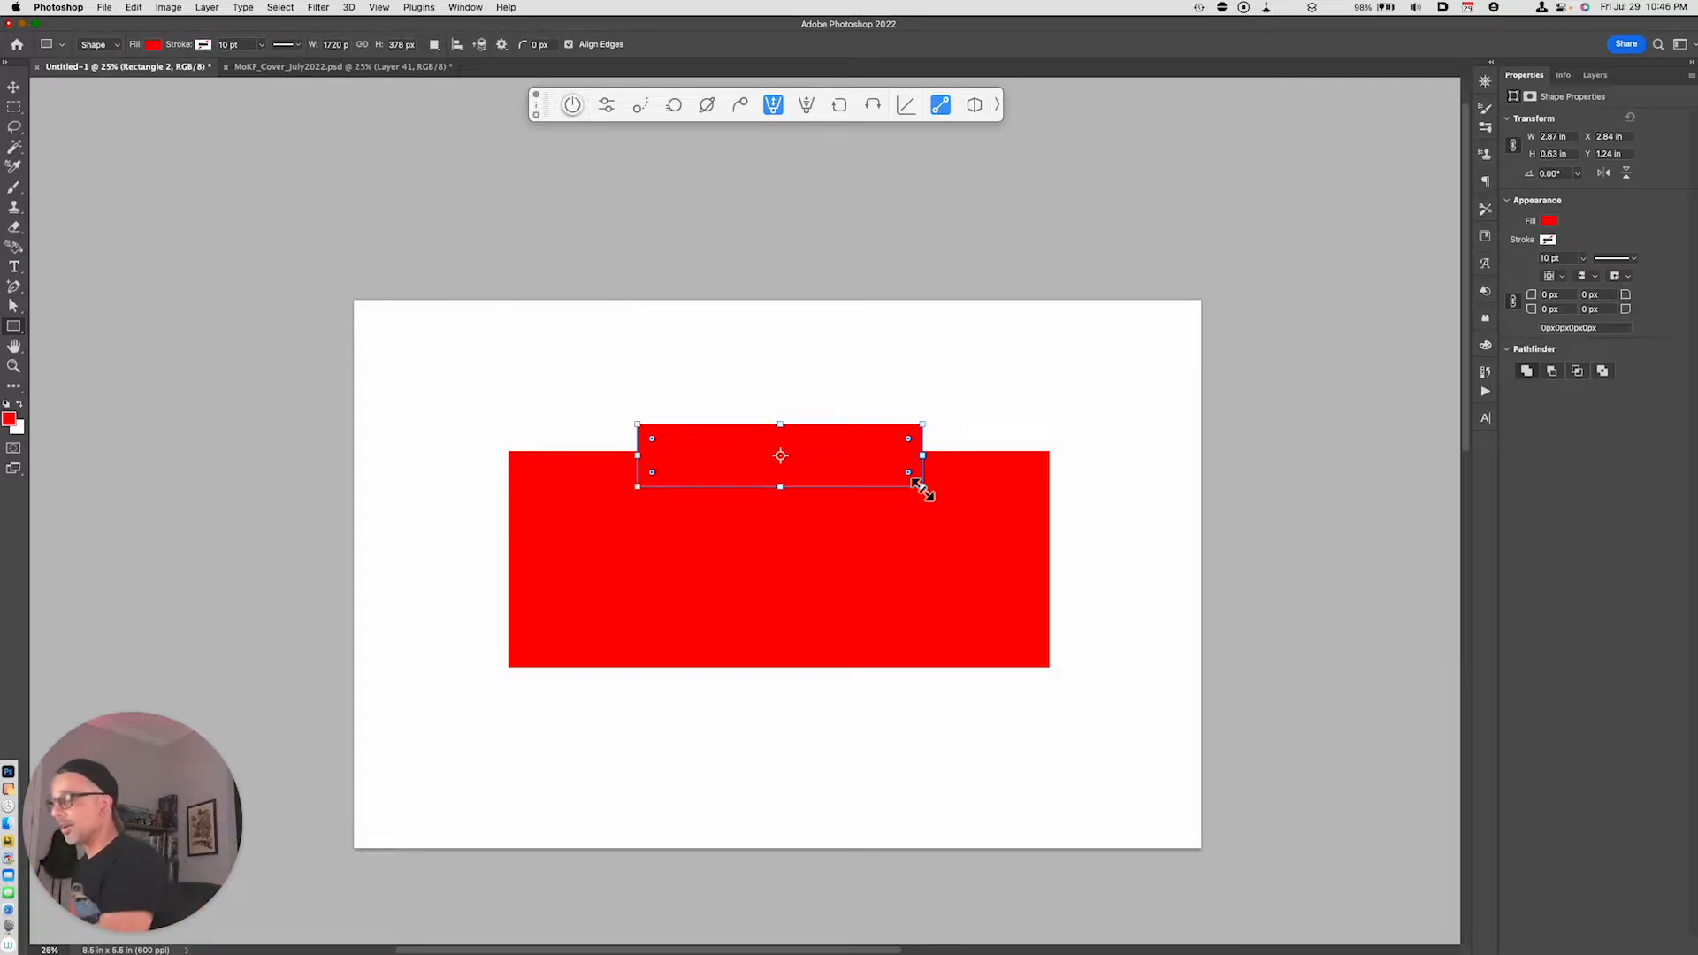
- Merge the two rectangle shape layers and create a 3D extrusion from the merged layer
{"action": "left_click", "coordinate": [1597, 77]}
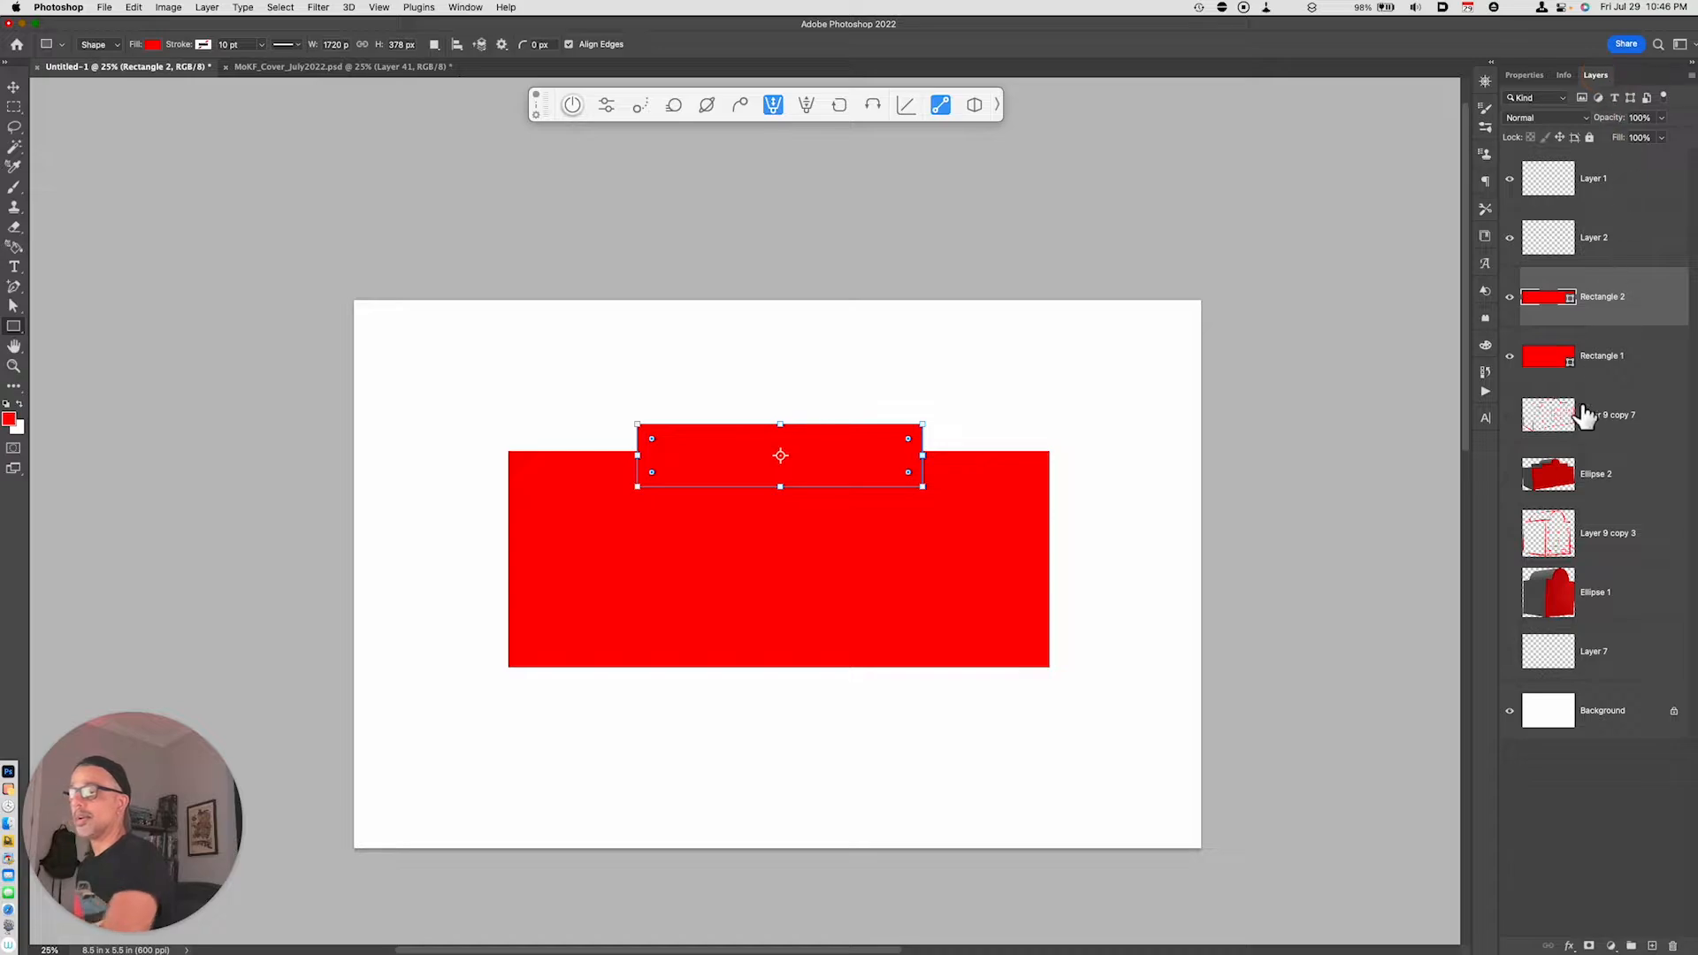
{"action": "left_click", "coordinate": [1603, 359], "text": "shift"}
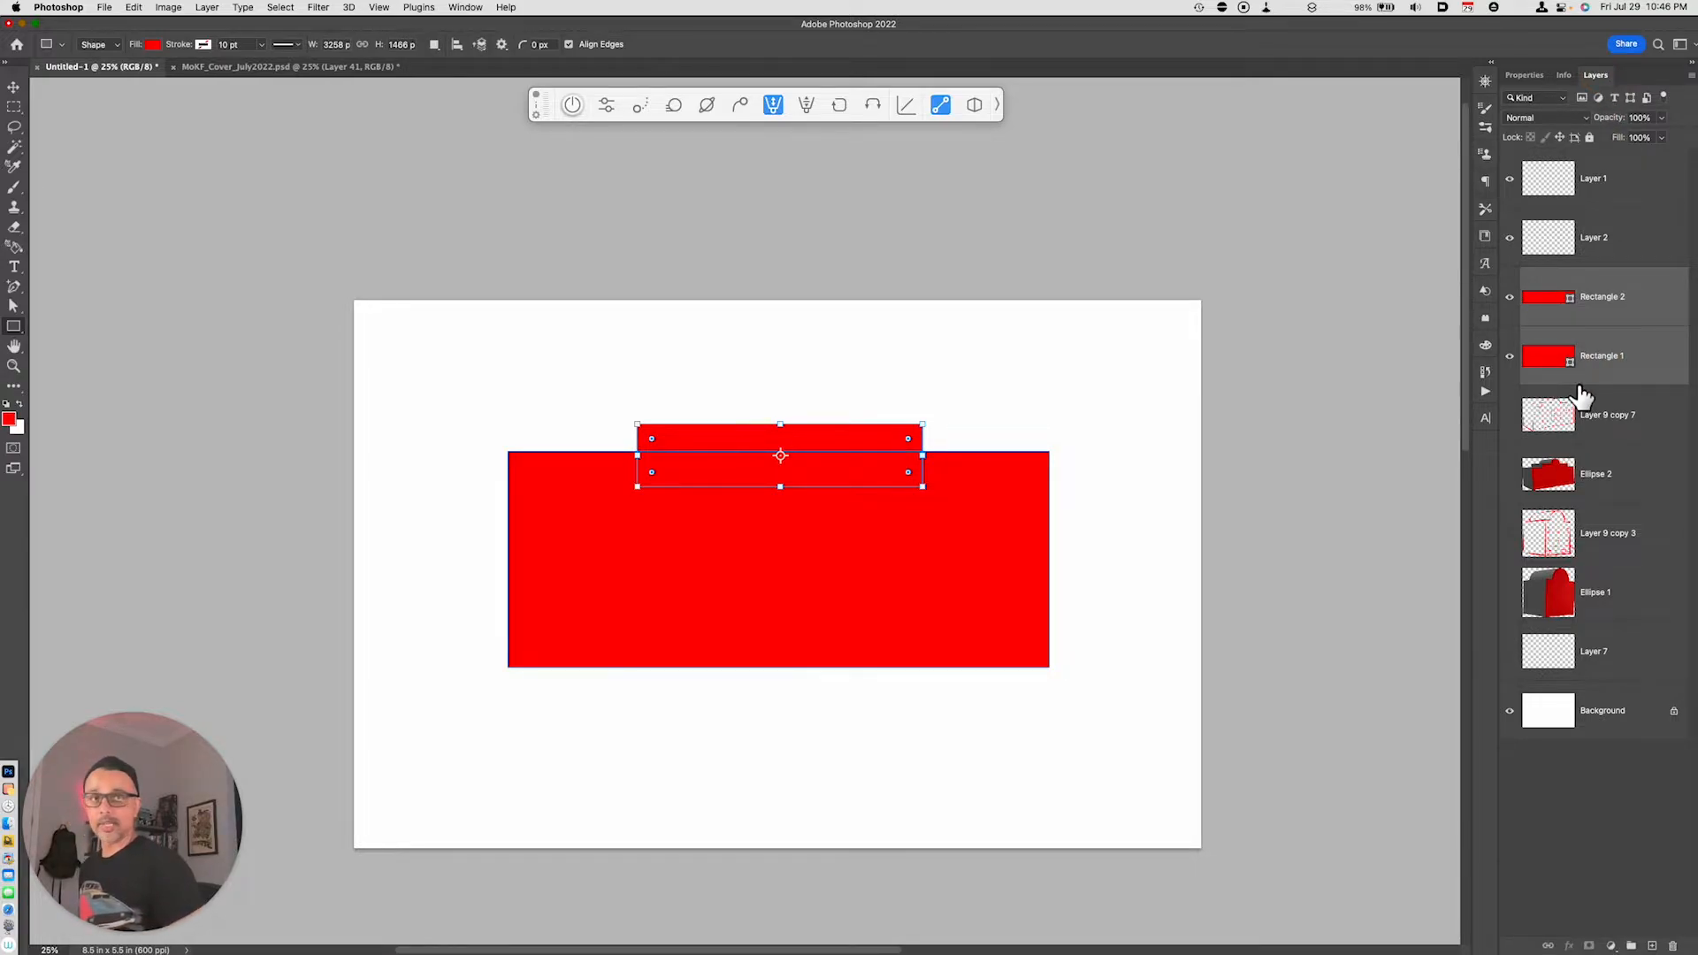
{"action": "key", "text": "super+e"}
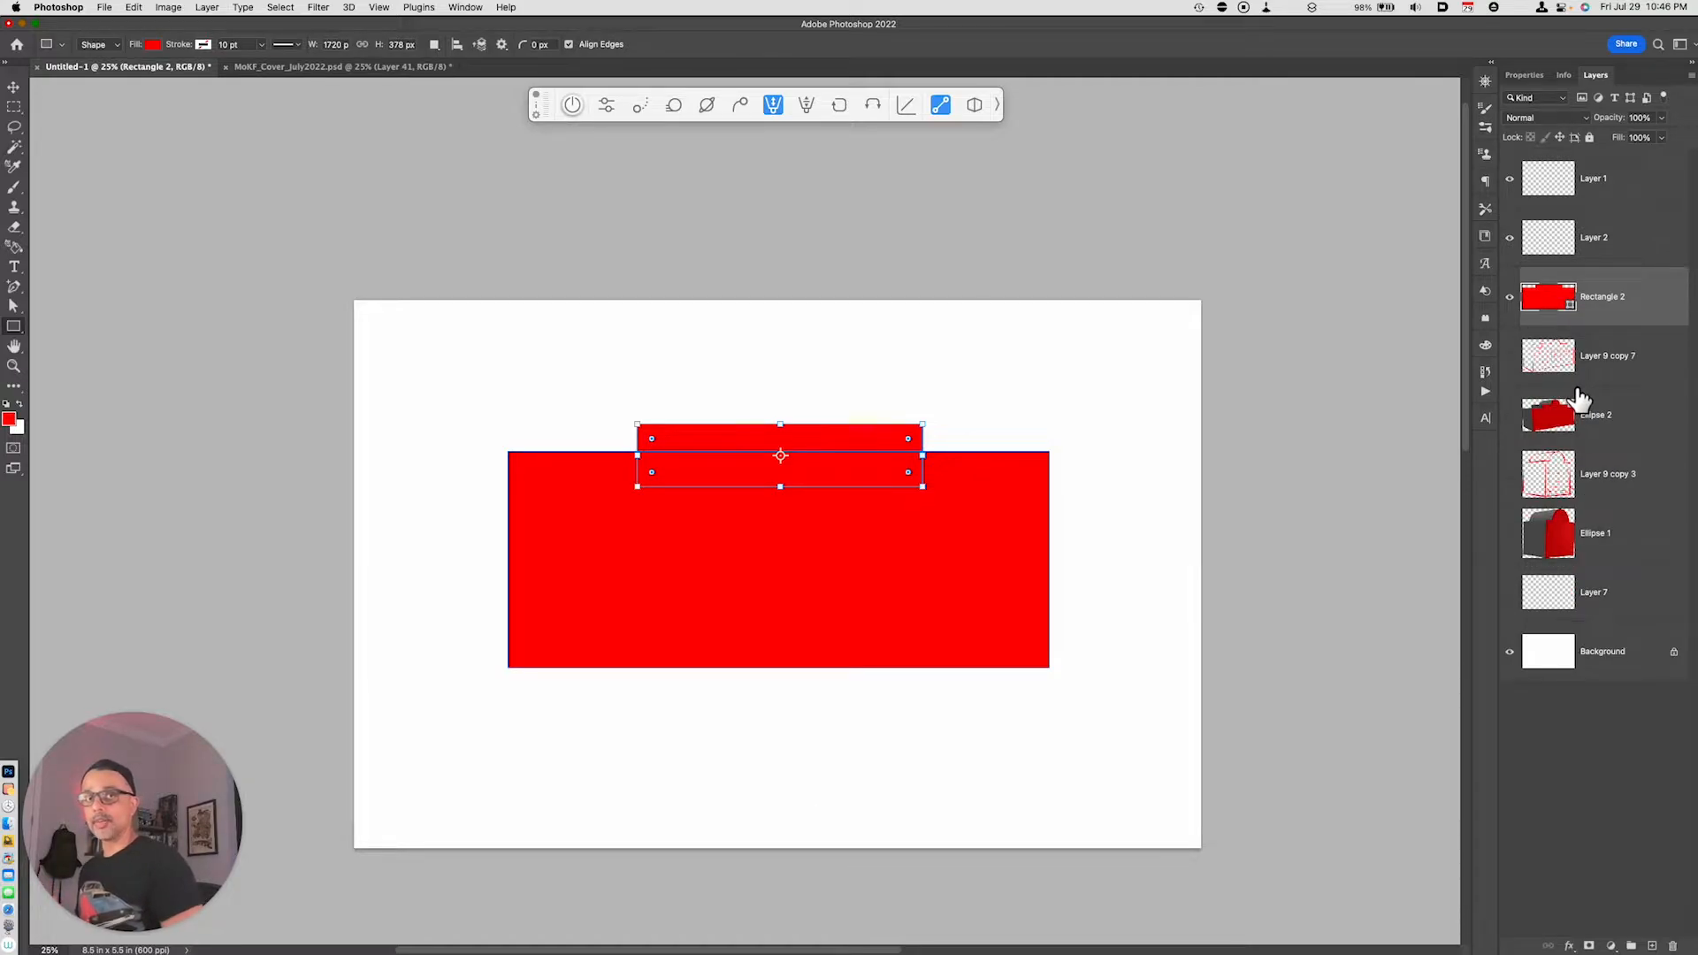
{"action": "left_click", "coordinate": [351, 10]}
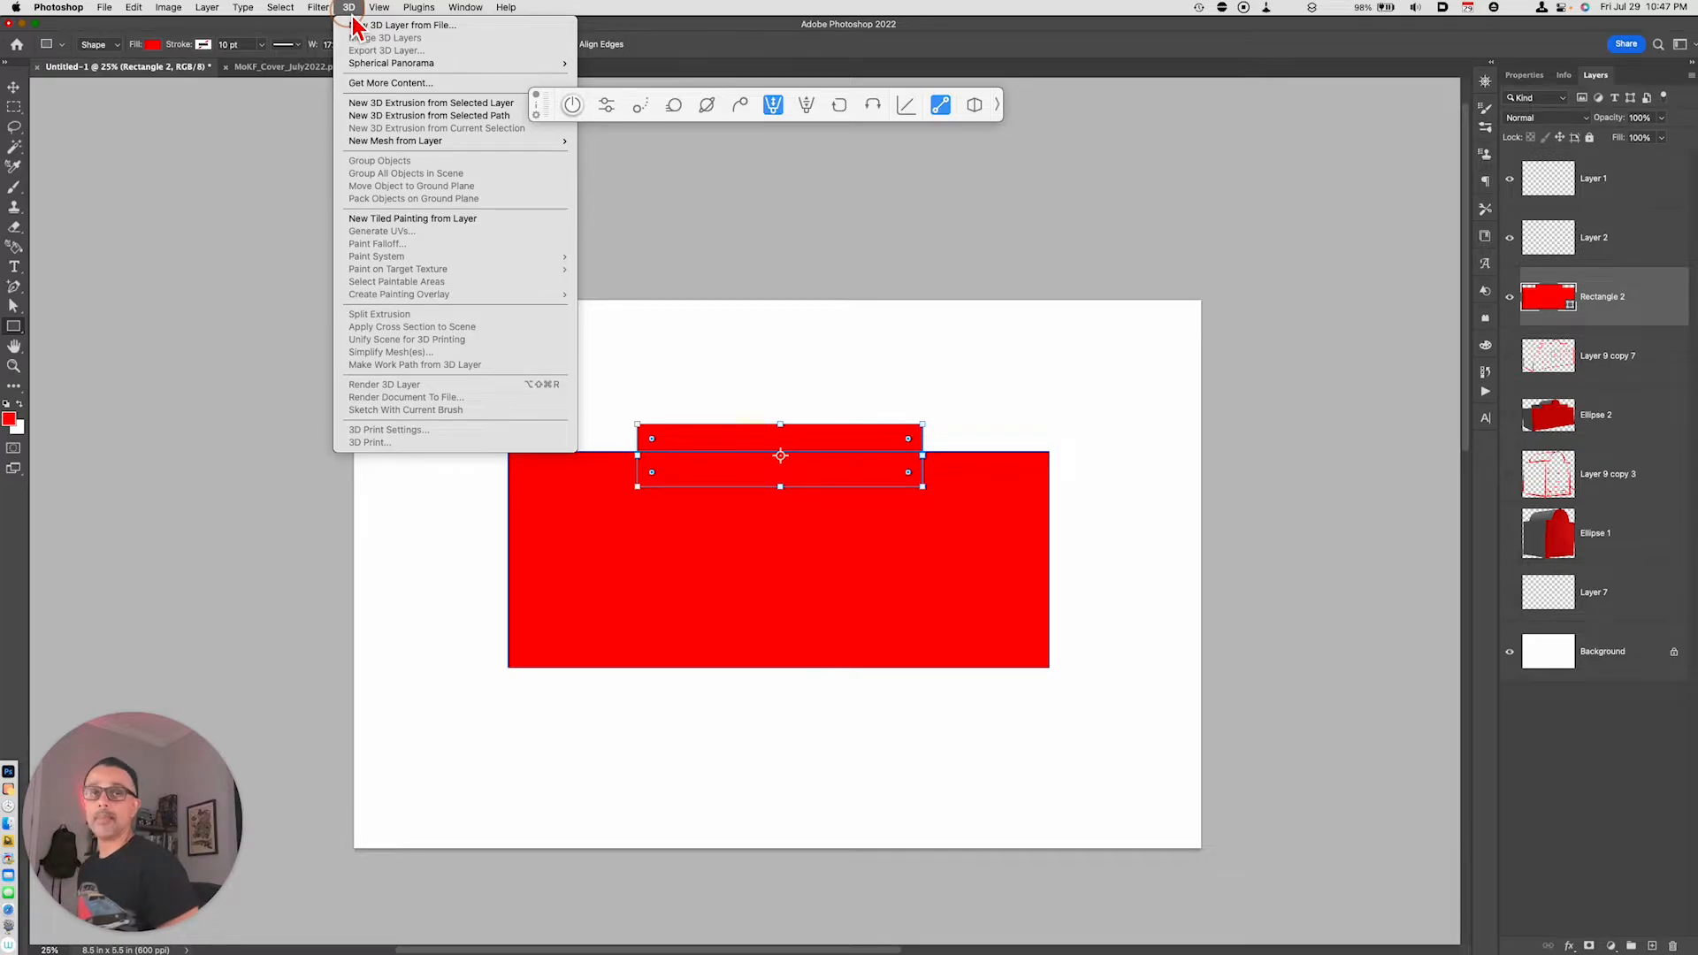
{"action": "left_click", "coordinate": [391, 104]}
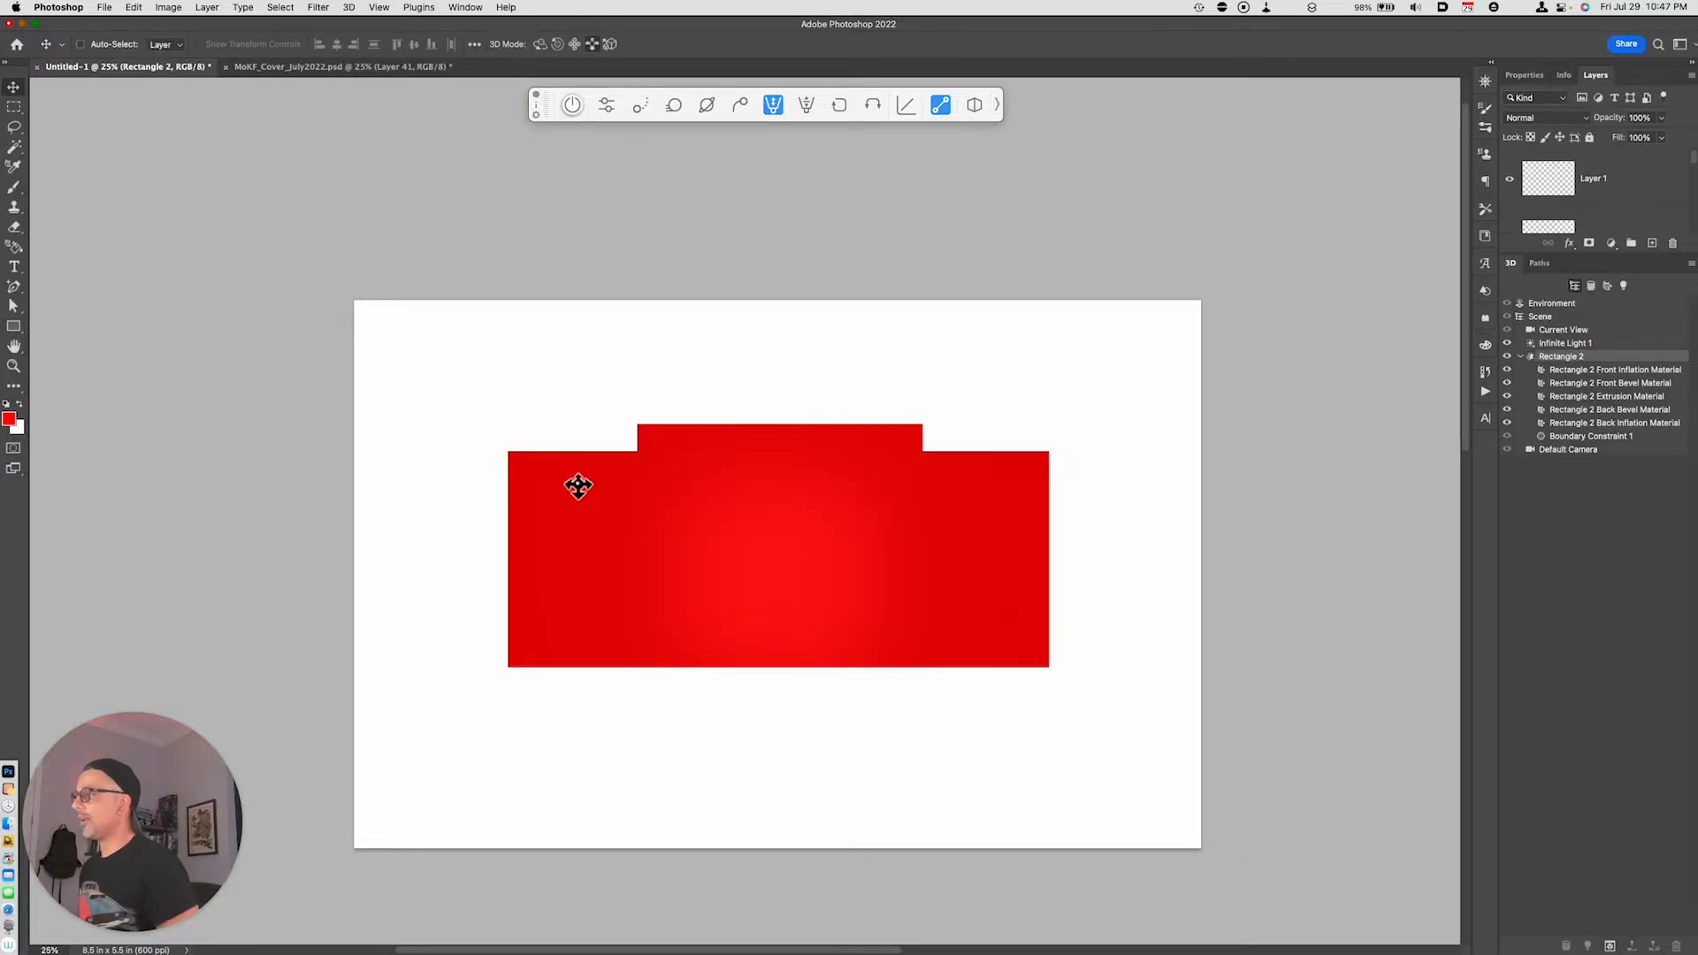
- Rotate the extruded building in 3D until its side wall and front face show in perspective
{"action": "left_click", "coordinate": [540, 44]}
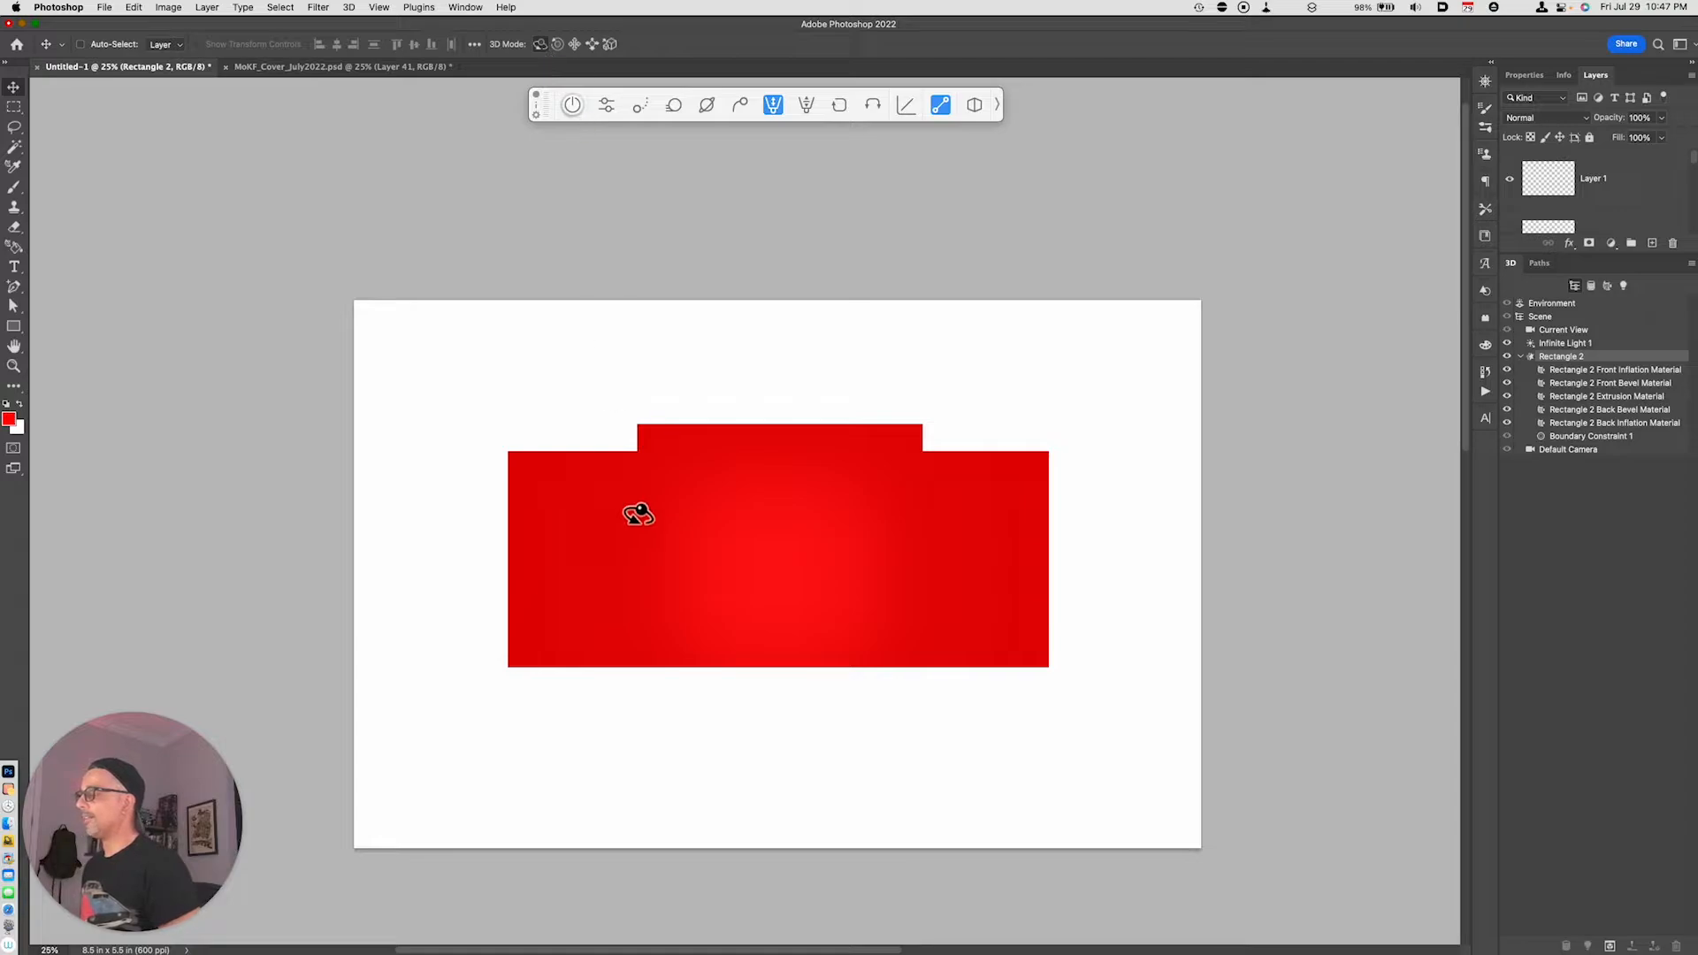
{"action": "left_click_drag", "start_coordinate": [610, 527], "coordinate": [751, 565]}
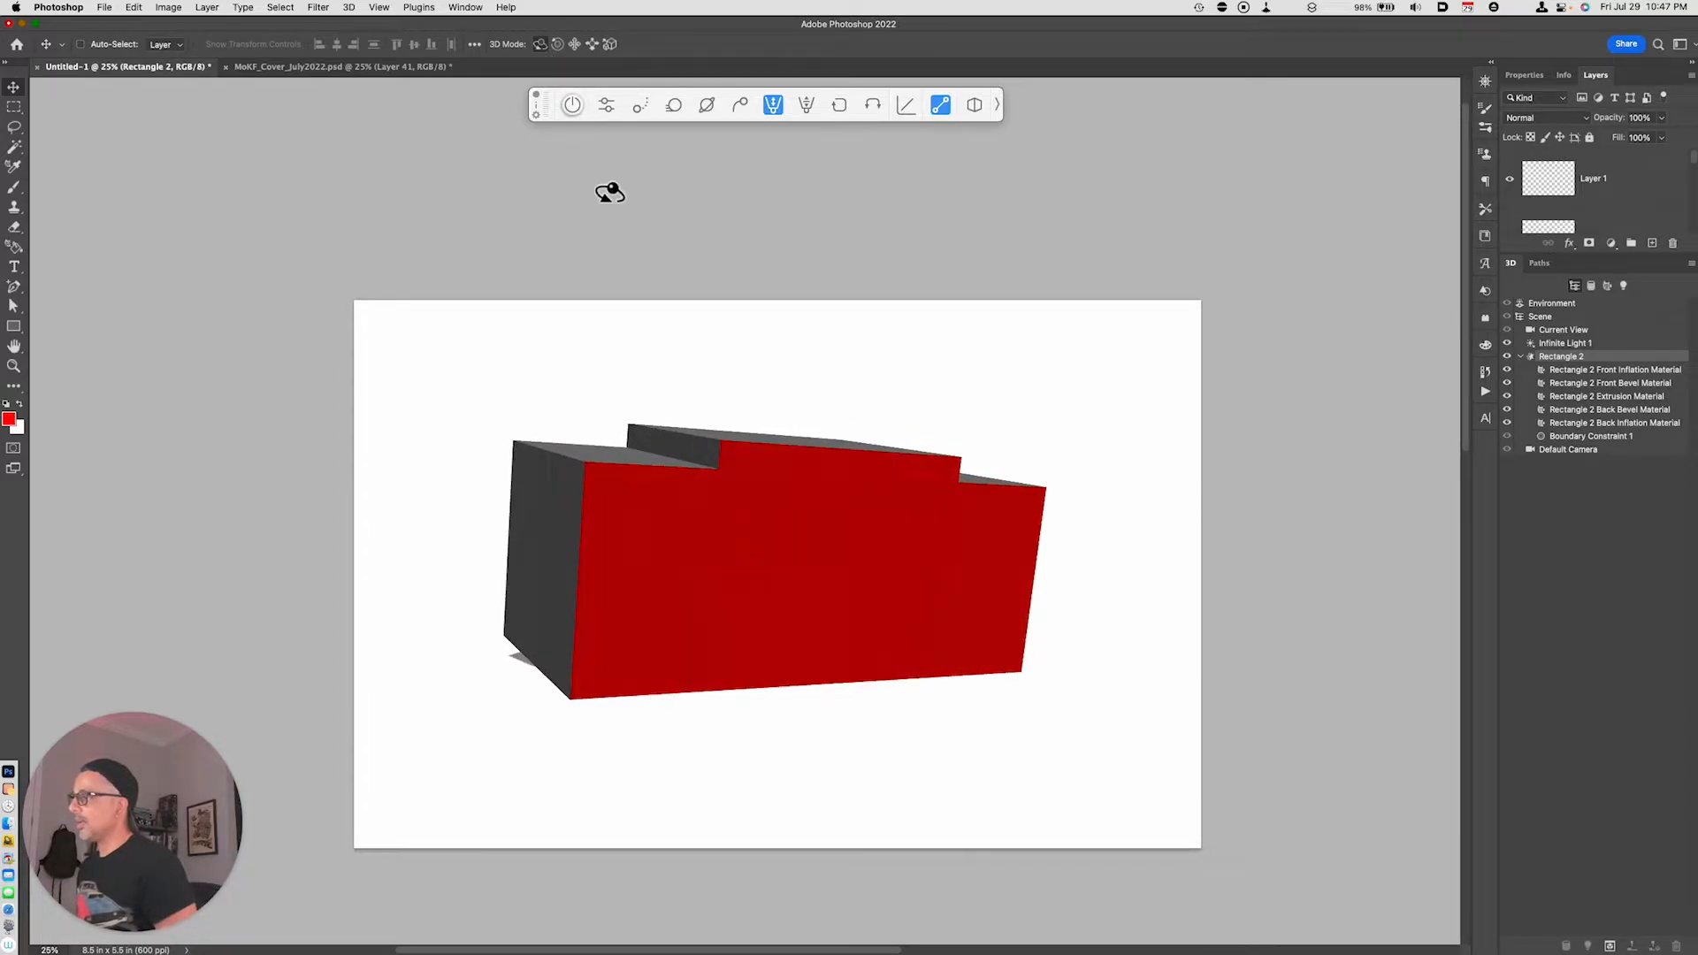
{"action": "left_click_drag", "start_coordinate": [970, 565], "coordinate": [776, 587]}
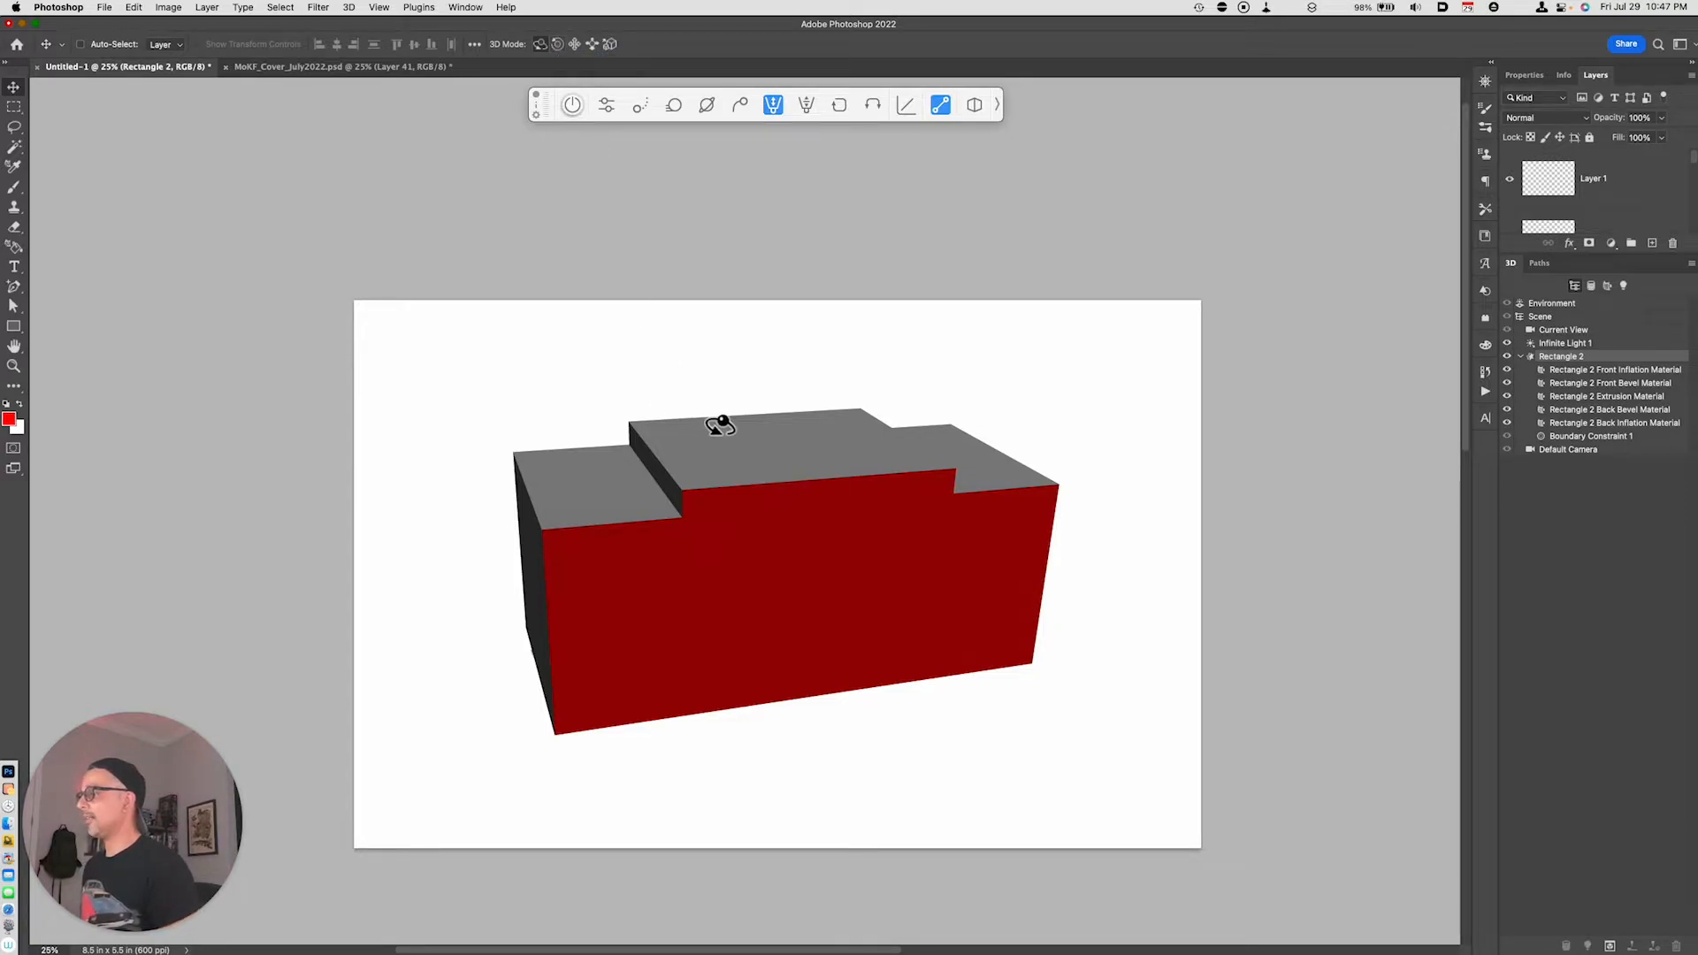
{"action": "left_click_drag", "start_coordinate": [837, 549], "coordinate": [719, 533]}
- Slide the 3D building closer so it fills the canvas and rotate it to a tilted view from below
{"action": "left_click", "coordinate": [593, 44]}
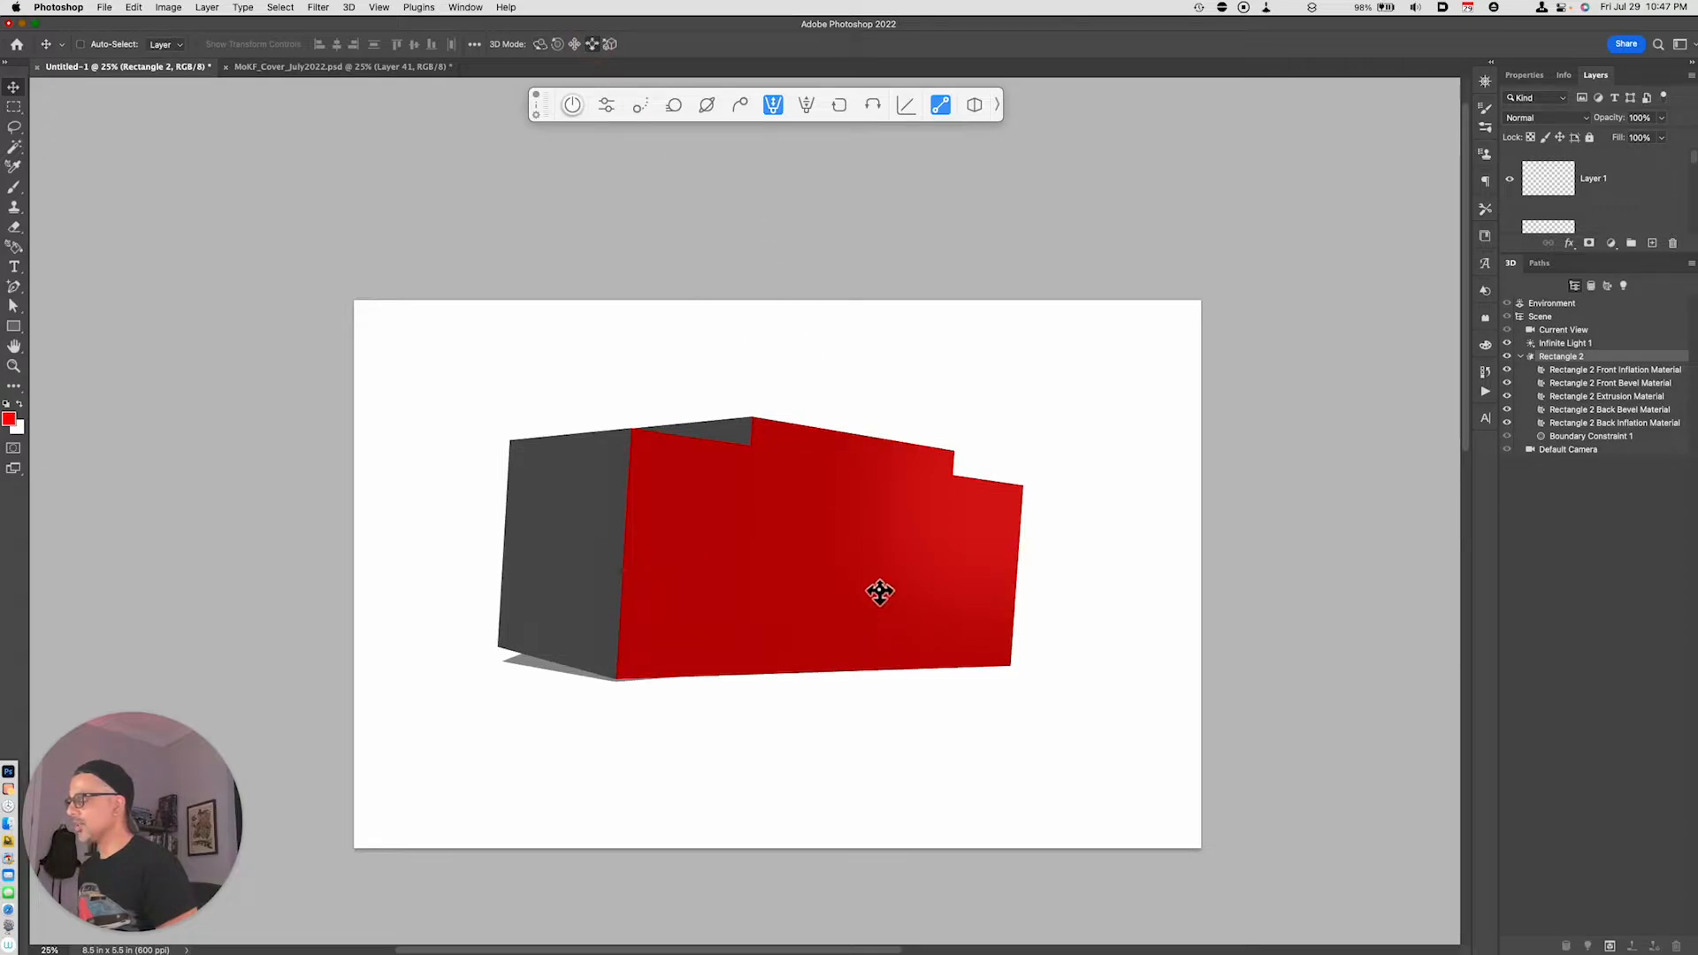
{"action": "left_click_drag", "start_coordinate": [880, 593], "coordinate": [898, 739]}
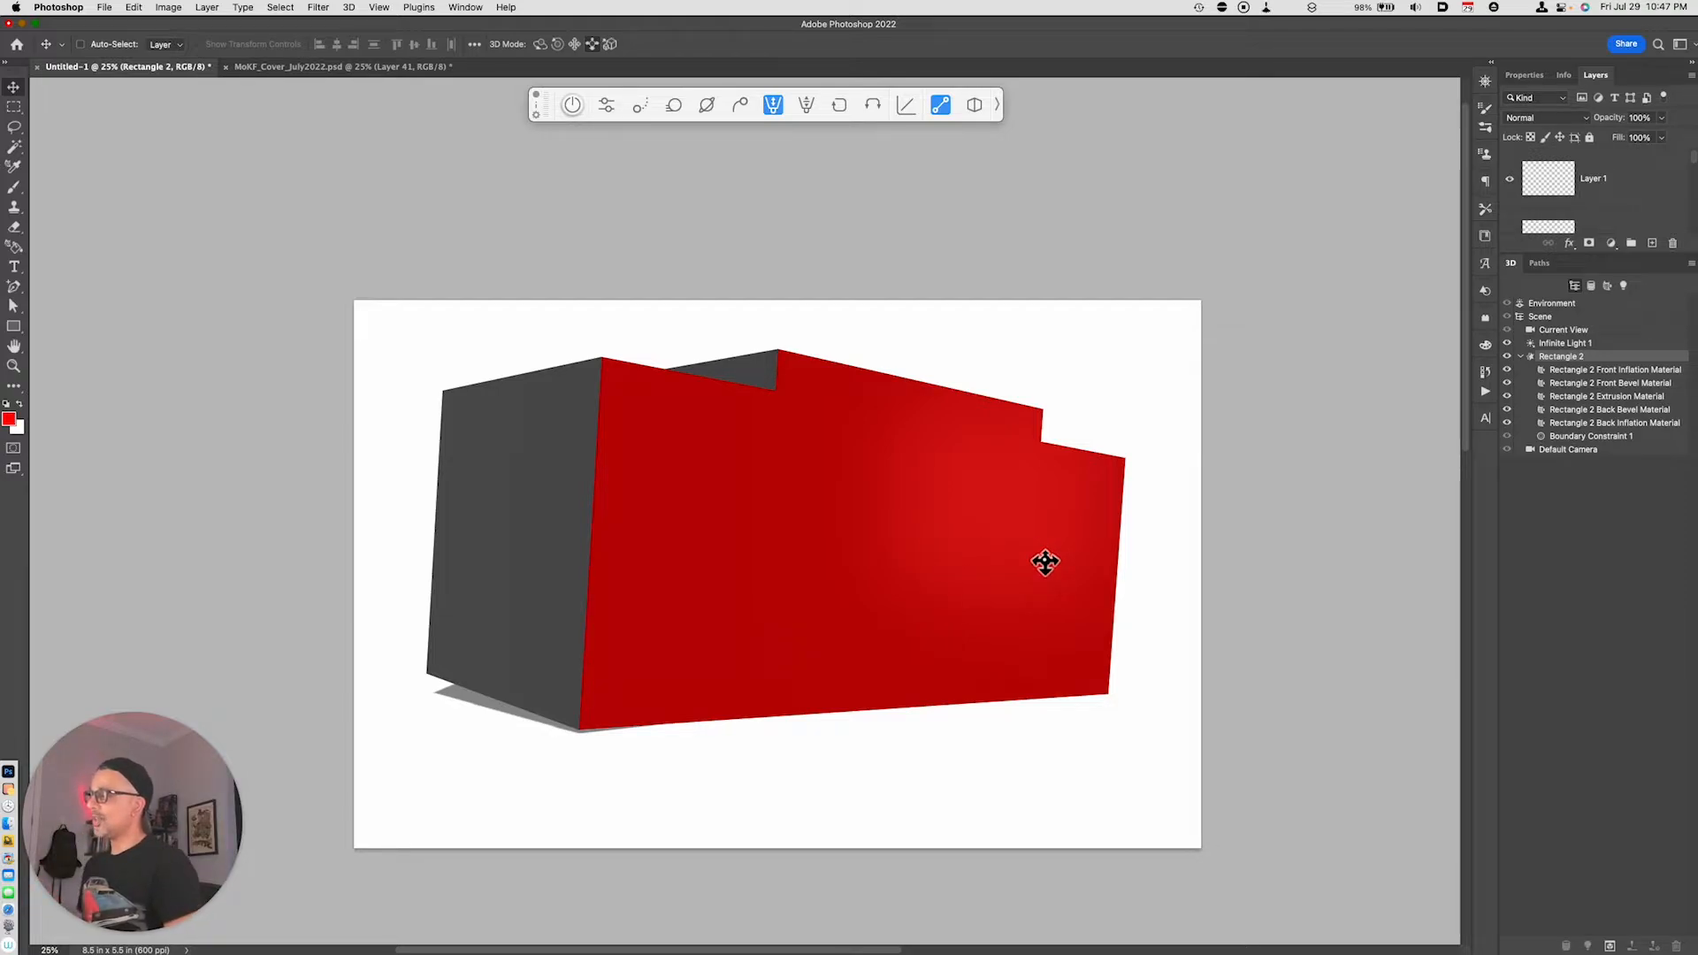
{"action": "left_click", "coordinate": [540, 44]}
{"action": "left_click_drag", "start_coordinate": [853, 474], "coordinate": [821, 452]}
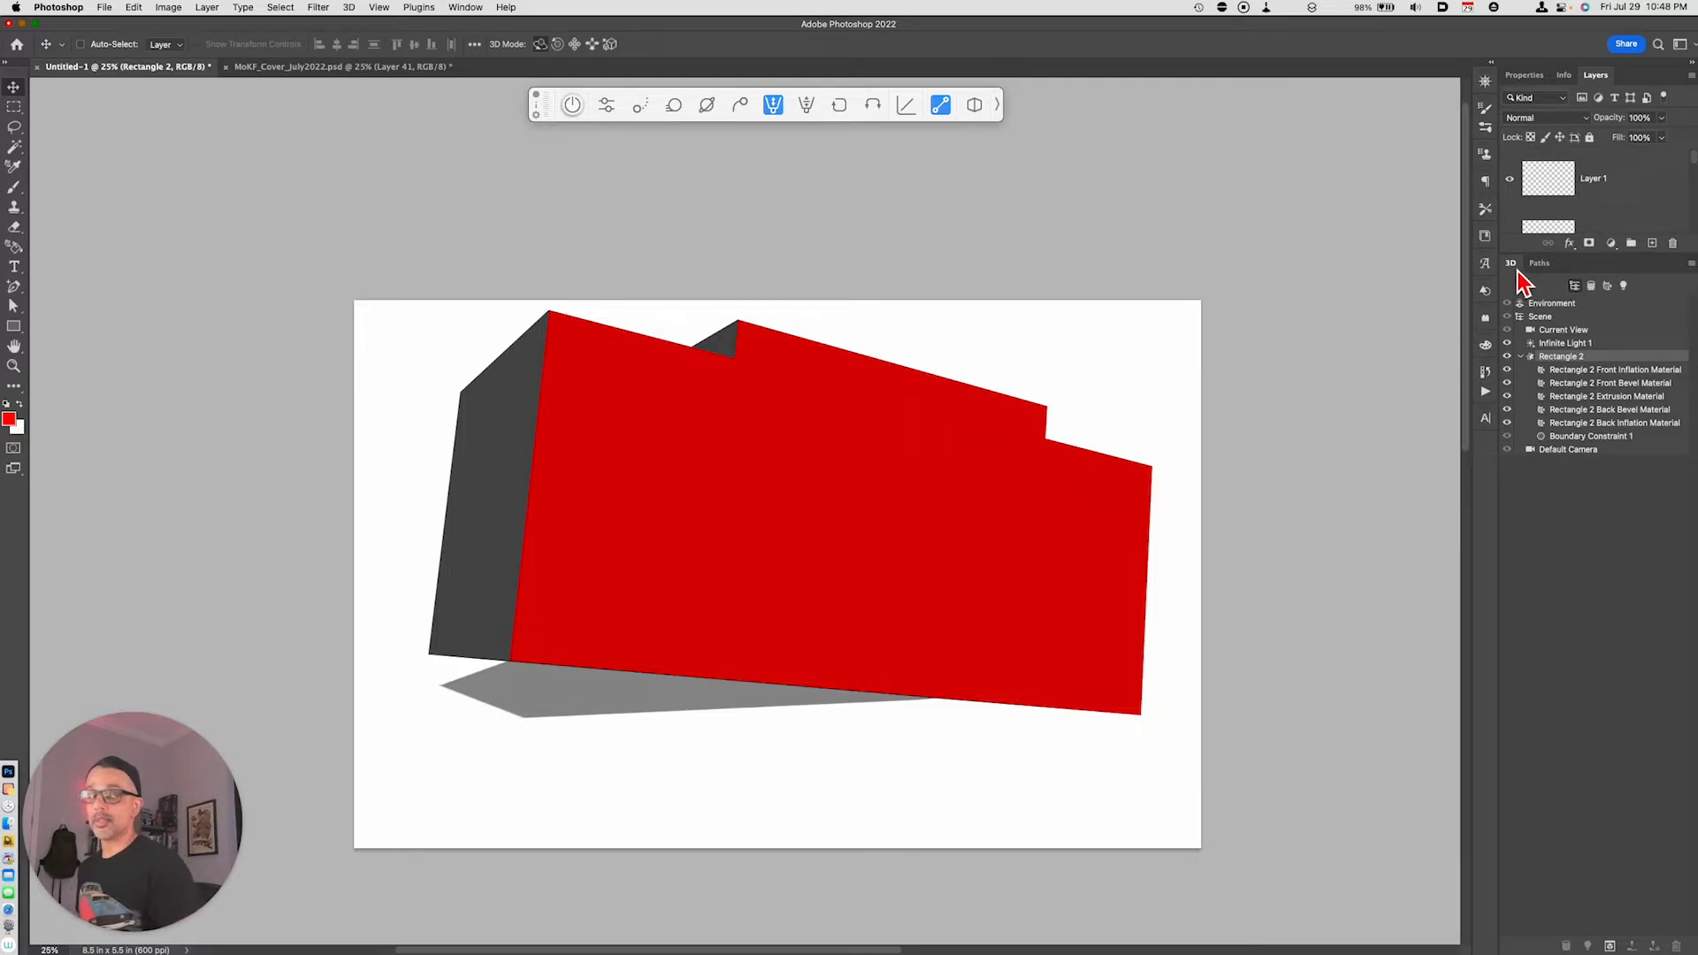
- Close the 3D panel group and rasterize the extruded building's 3D layer
{"action": "left_click", "coordinate": [1691, 263]}
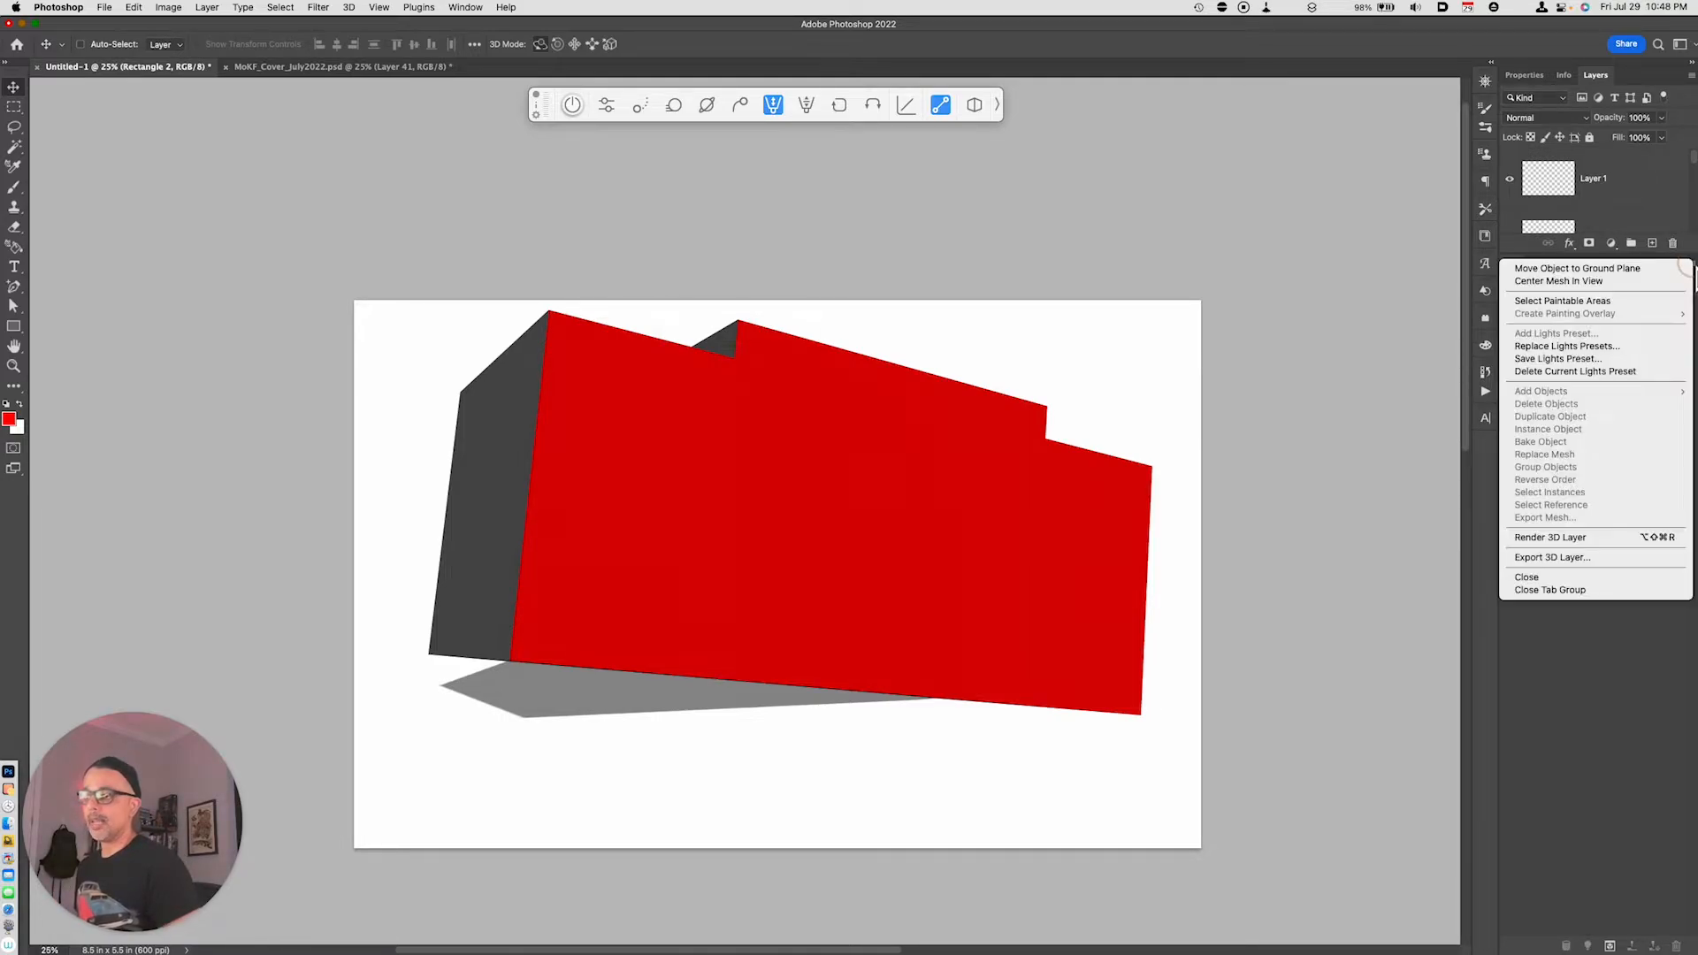
{"action": "left_click", "coordinate": [1609, 591]}
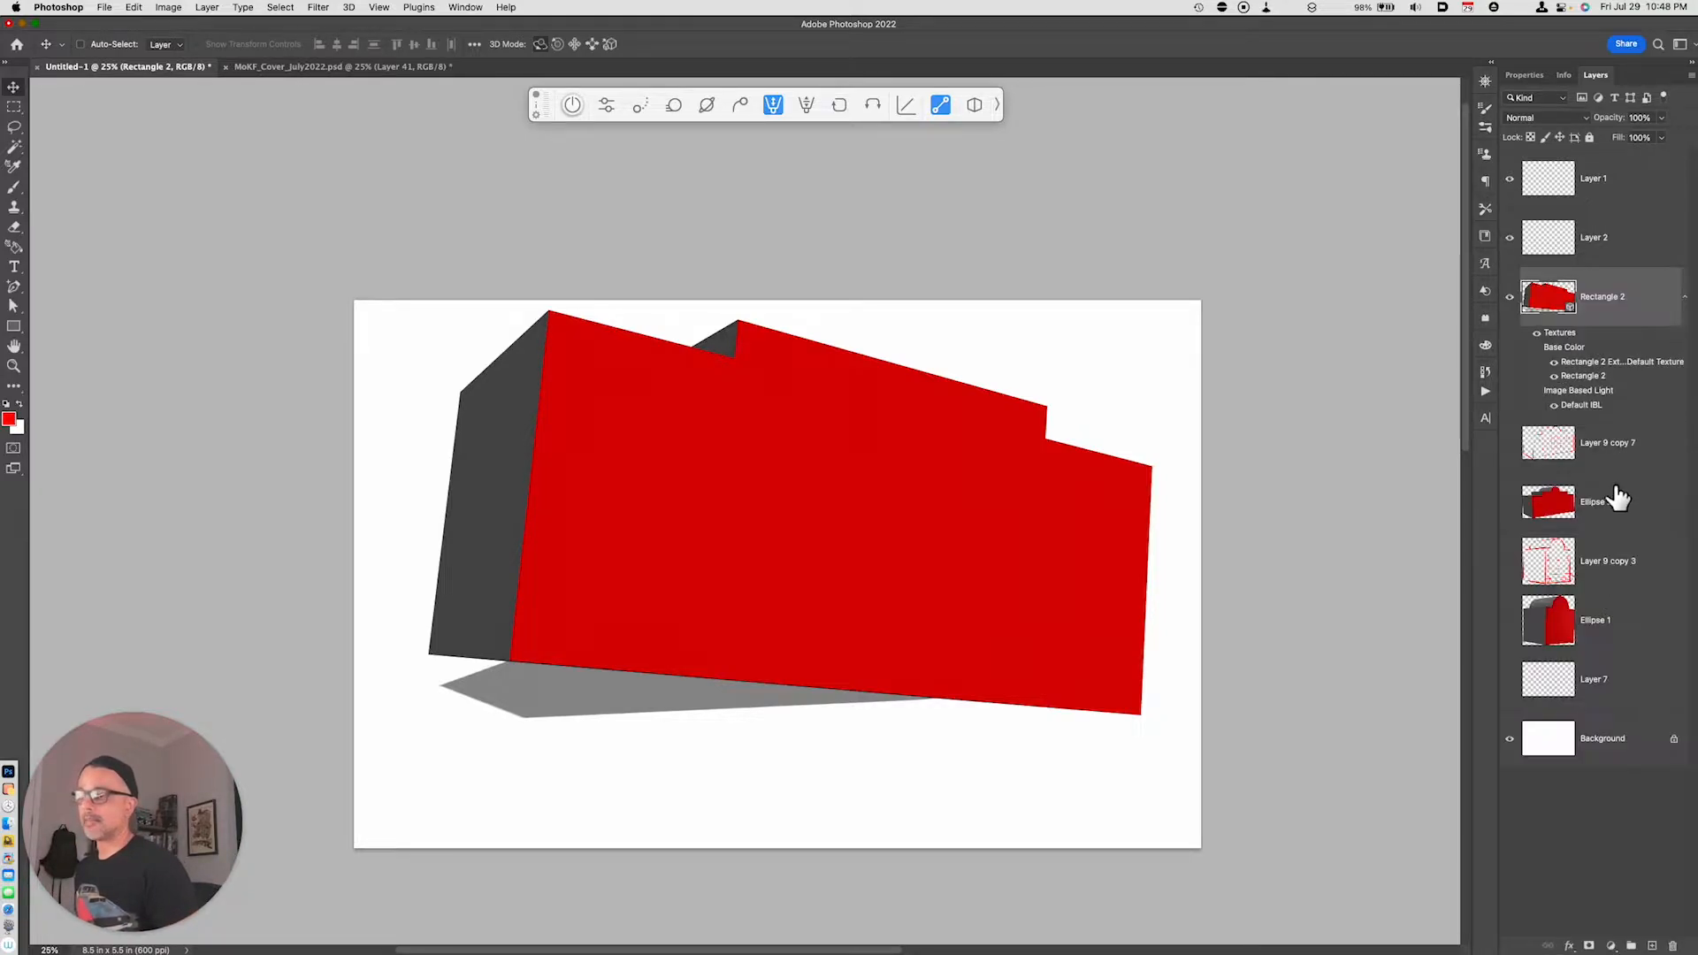
{"action": "right_click", "coordinate": [1612, 305]}
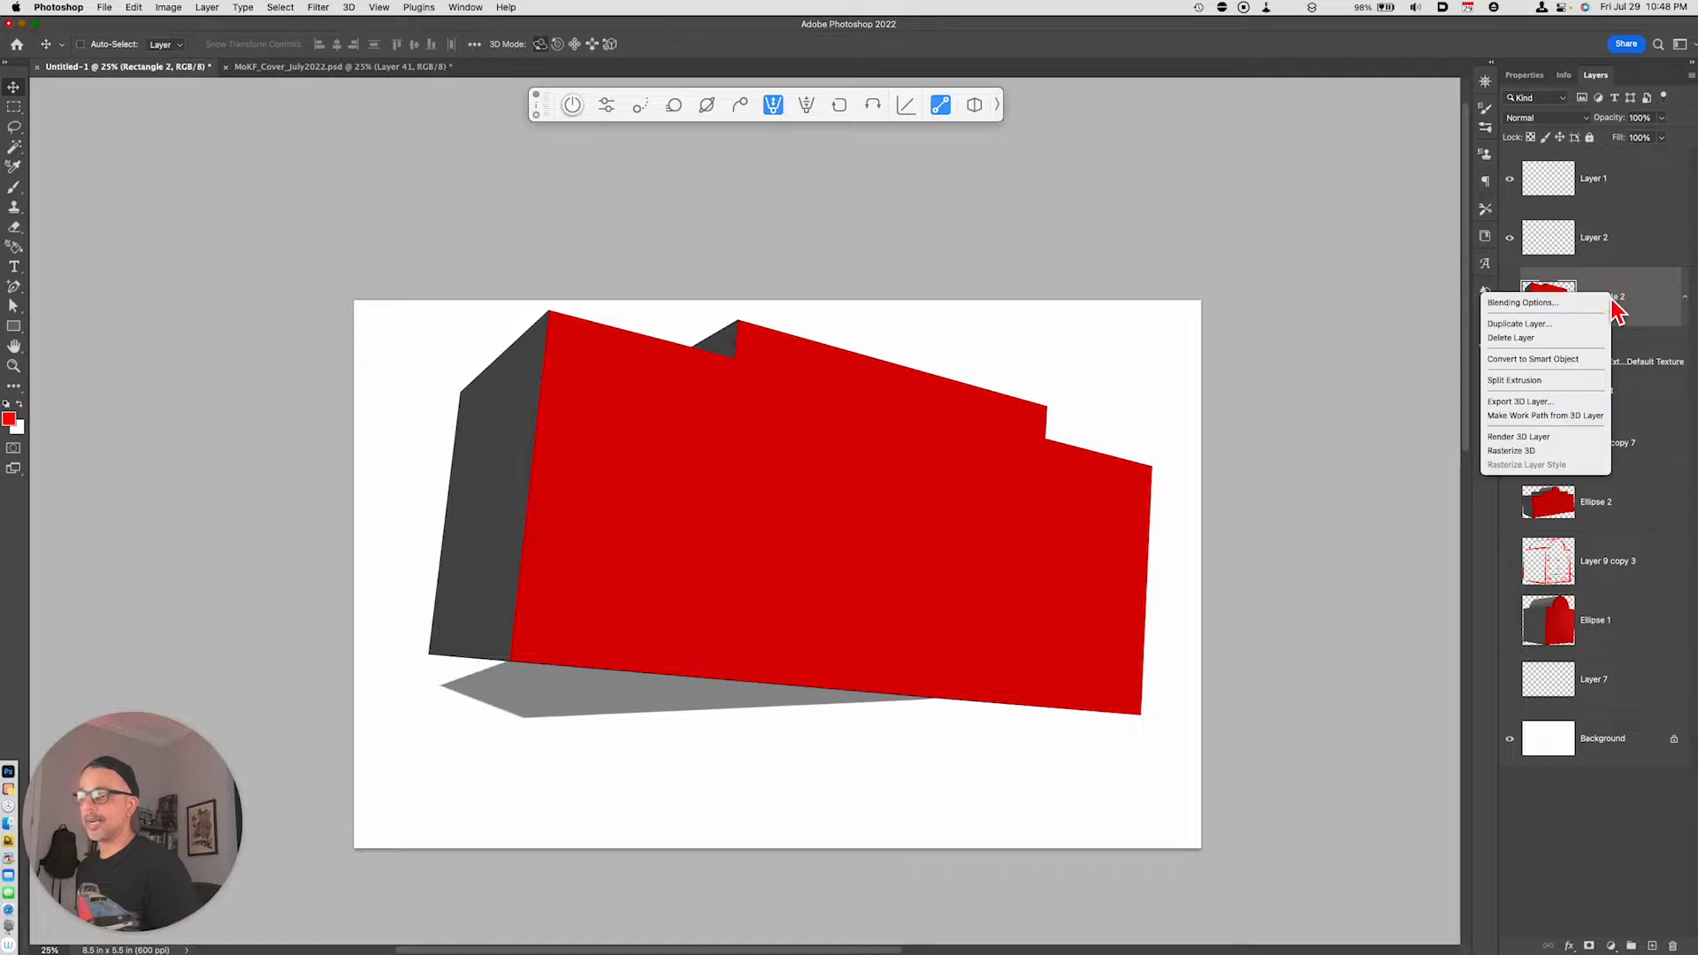
{"action": "left_click", "coordinate": [1546, 457]}
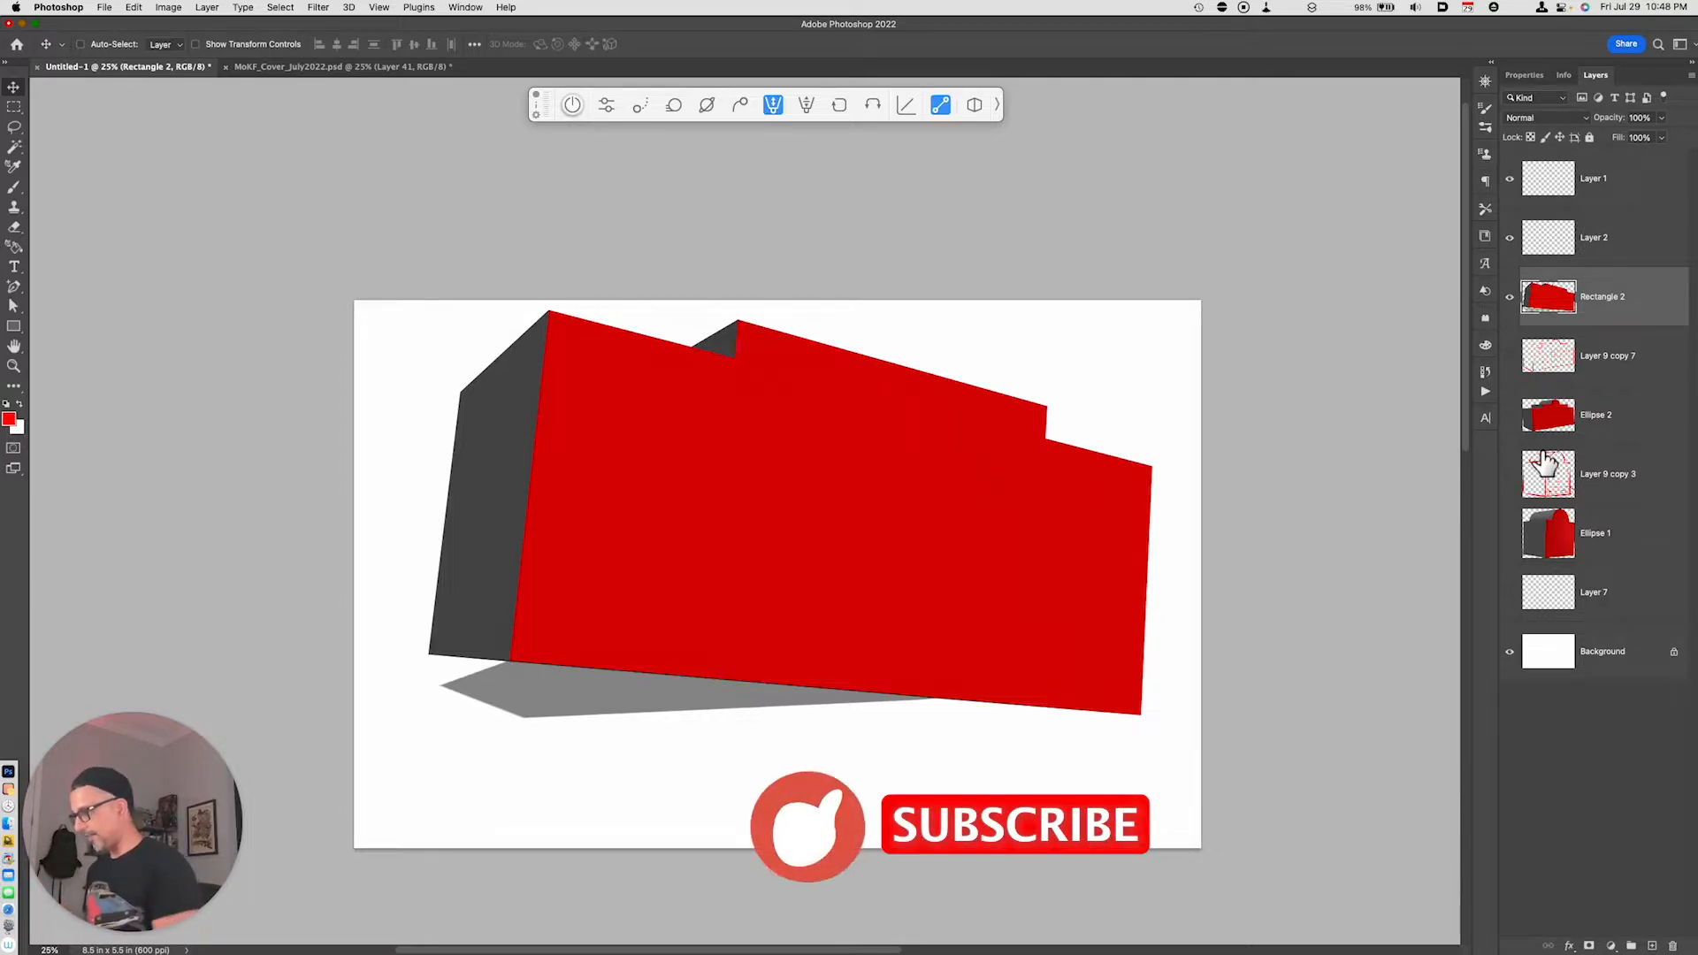
- Move the rasterized building lower on the canvas and set its layer opacity to 40%
{"action": "left_click_drag", "start_coordinate": [1002, 708], "coordinate": [988, 786]}
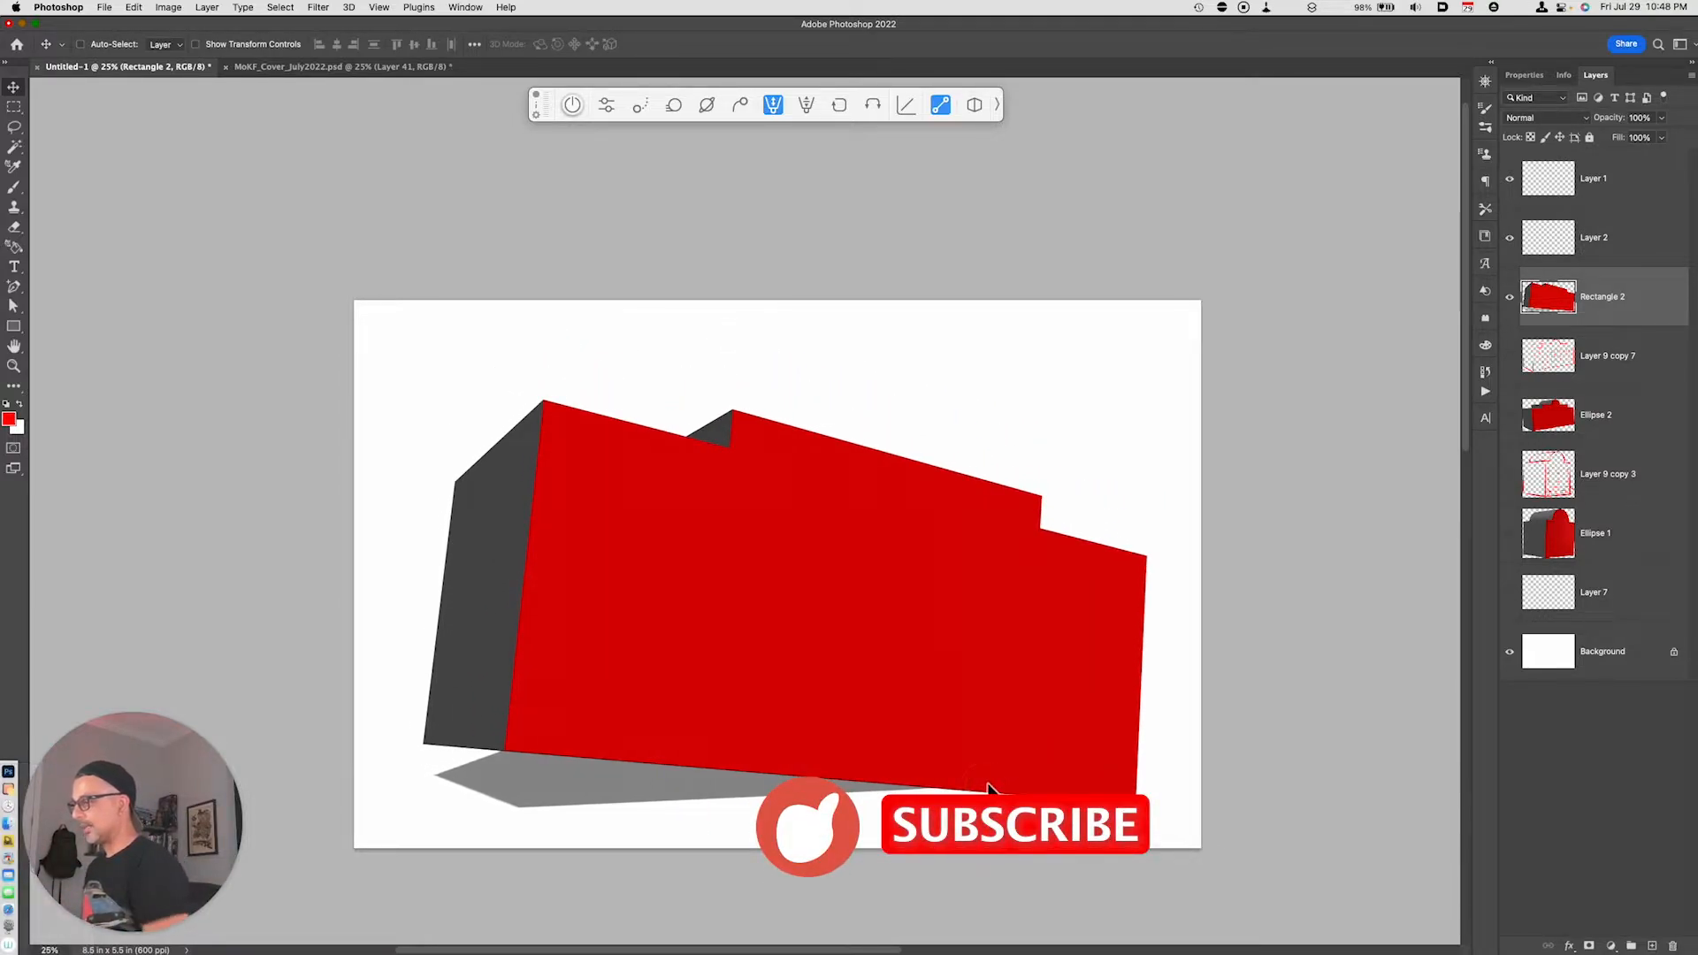
{"action": "key", "text": "4"}
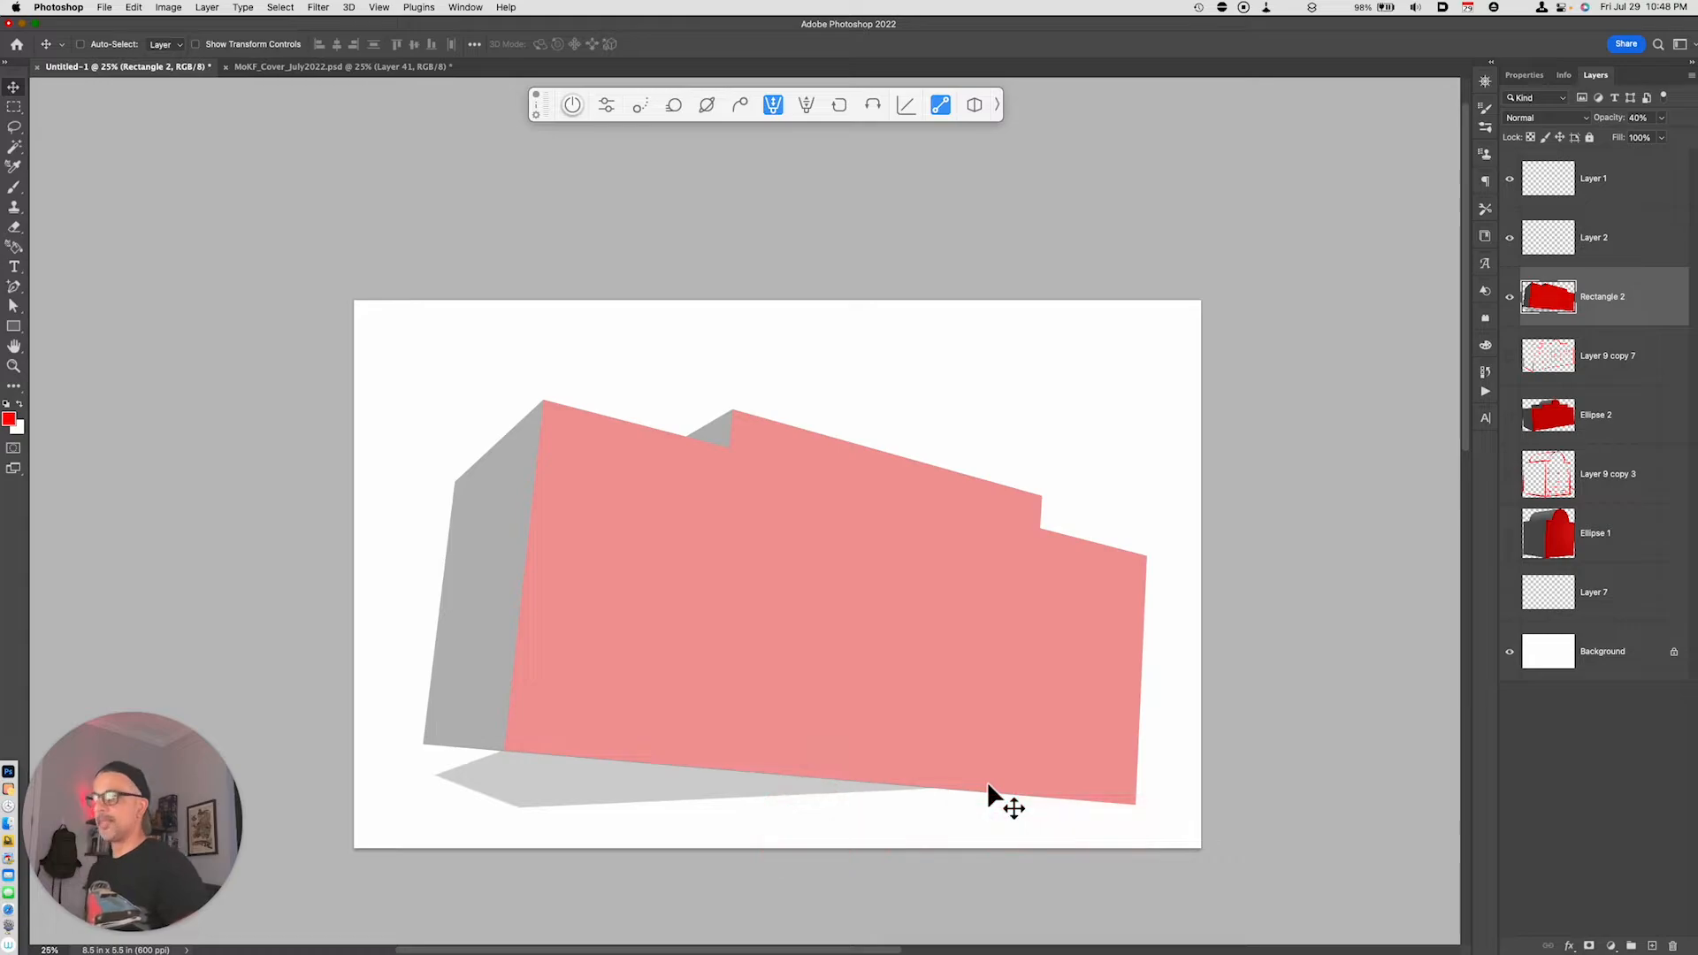
- Trace the building's three vertical edges in red with the Brush tool on a new empty layer
{"action": "key", "text": "alt+shift+super+n"}
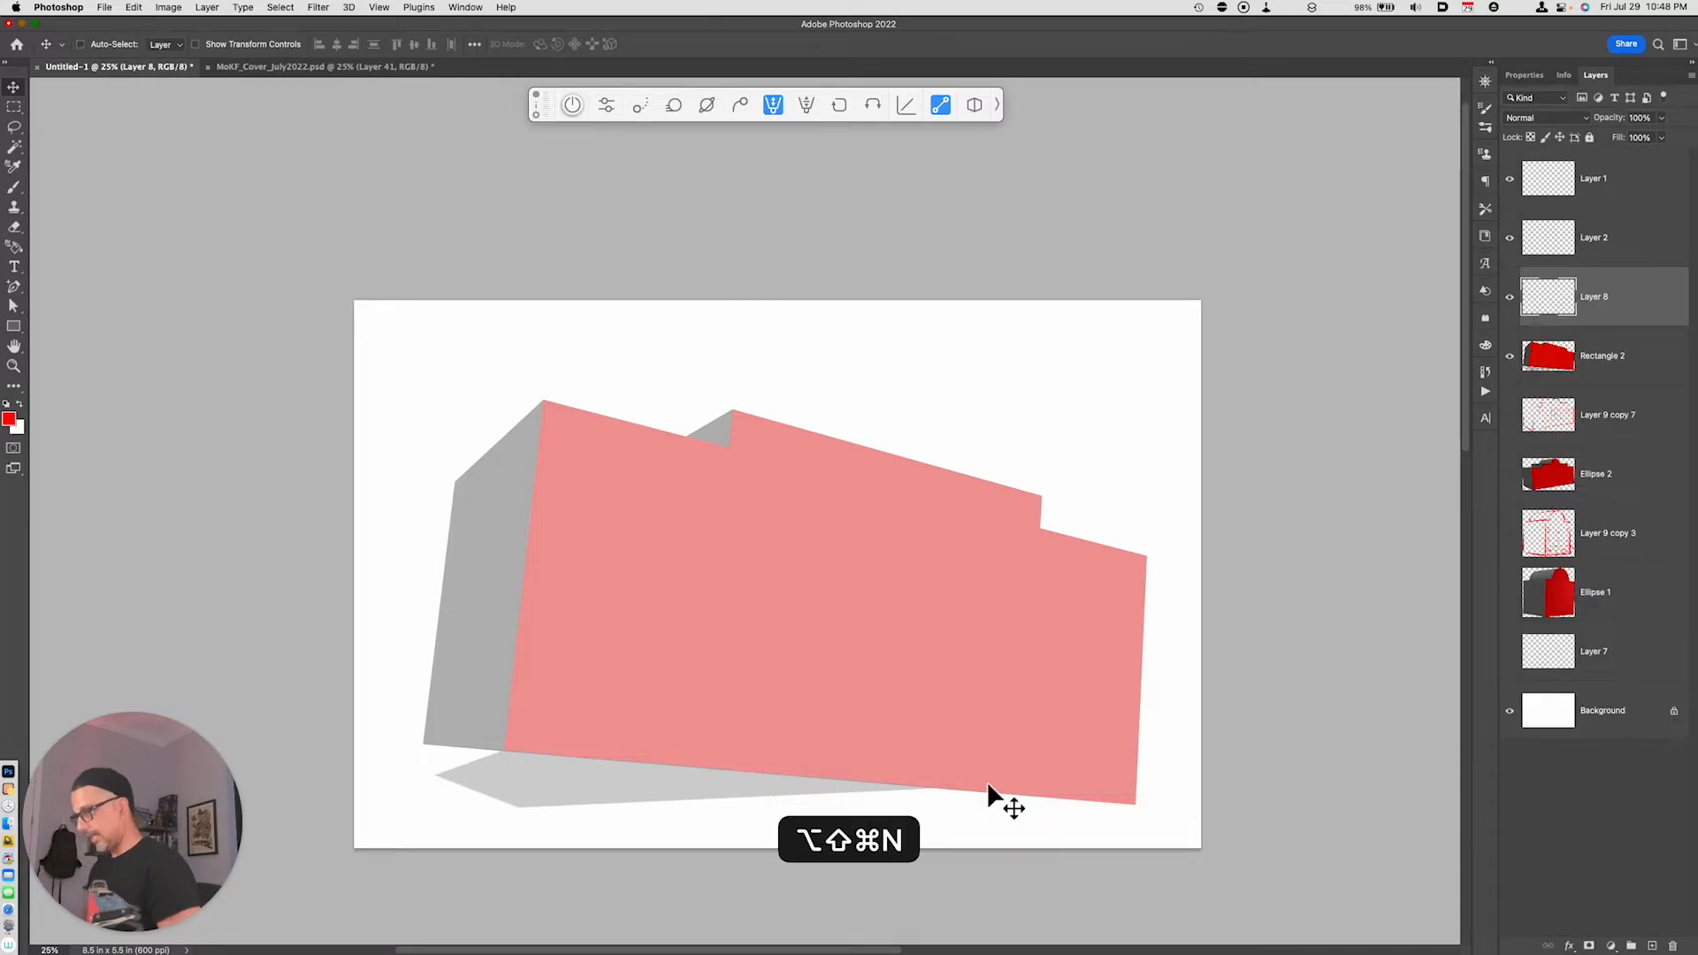
{"action": "key", "text": "b"}
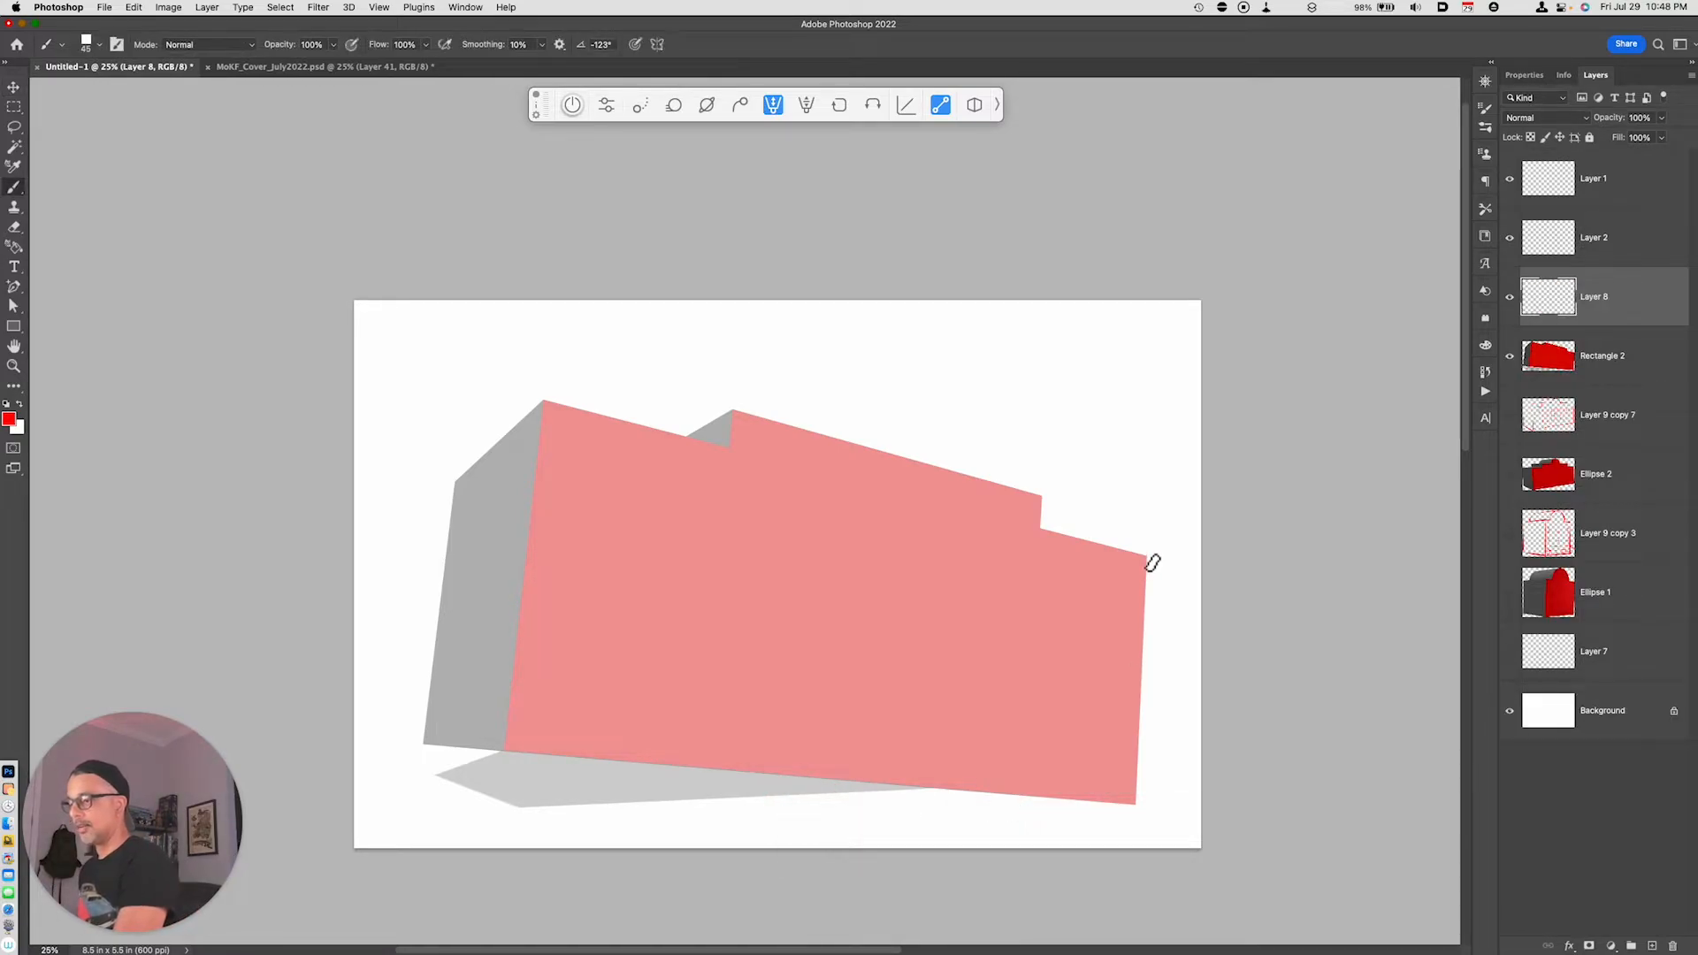
{"action": "left_click_drag", "start_coordinate": [1148, 557], "coordinate": [1138, 800]}
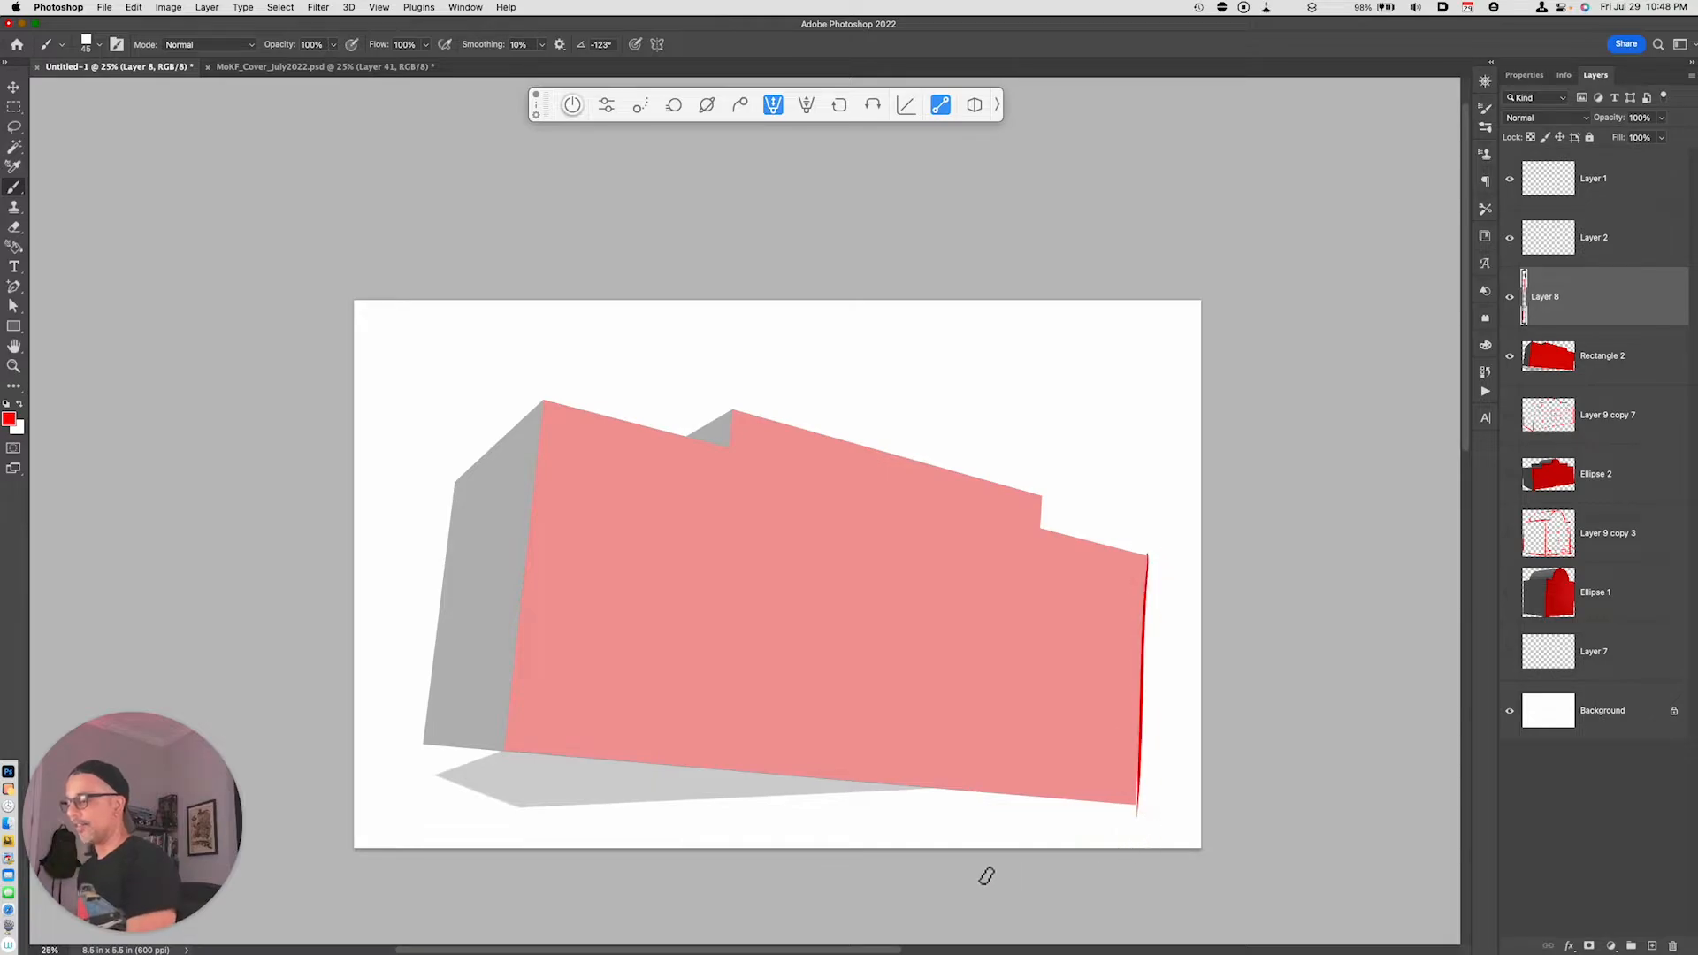
{"action": "left_click_drag", "start_coordinate": [544, 403], "coordinate": [502, 762]}
{"action": "left_click", "coordinate": [453, 484]}
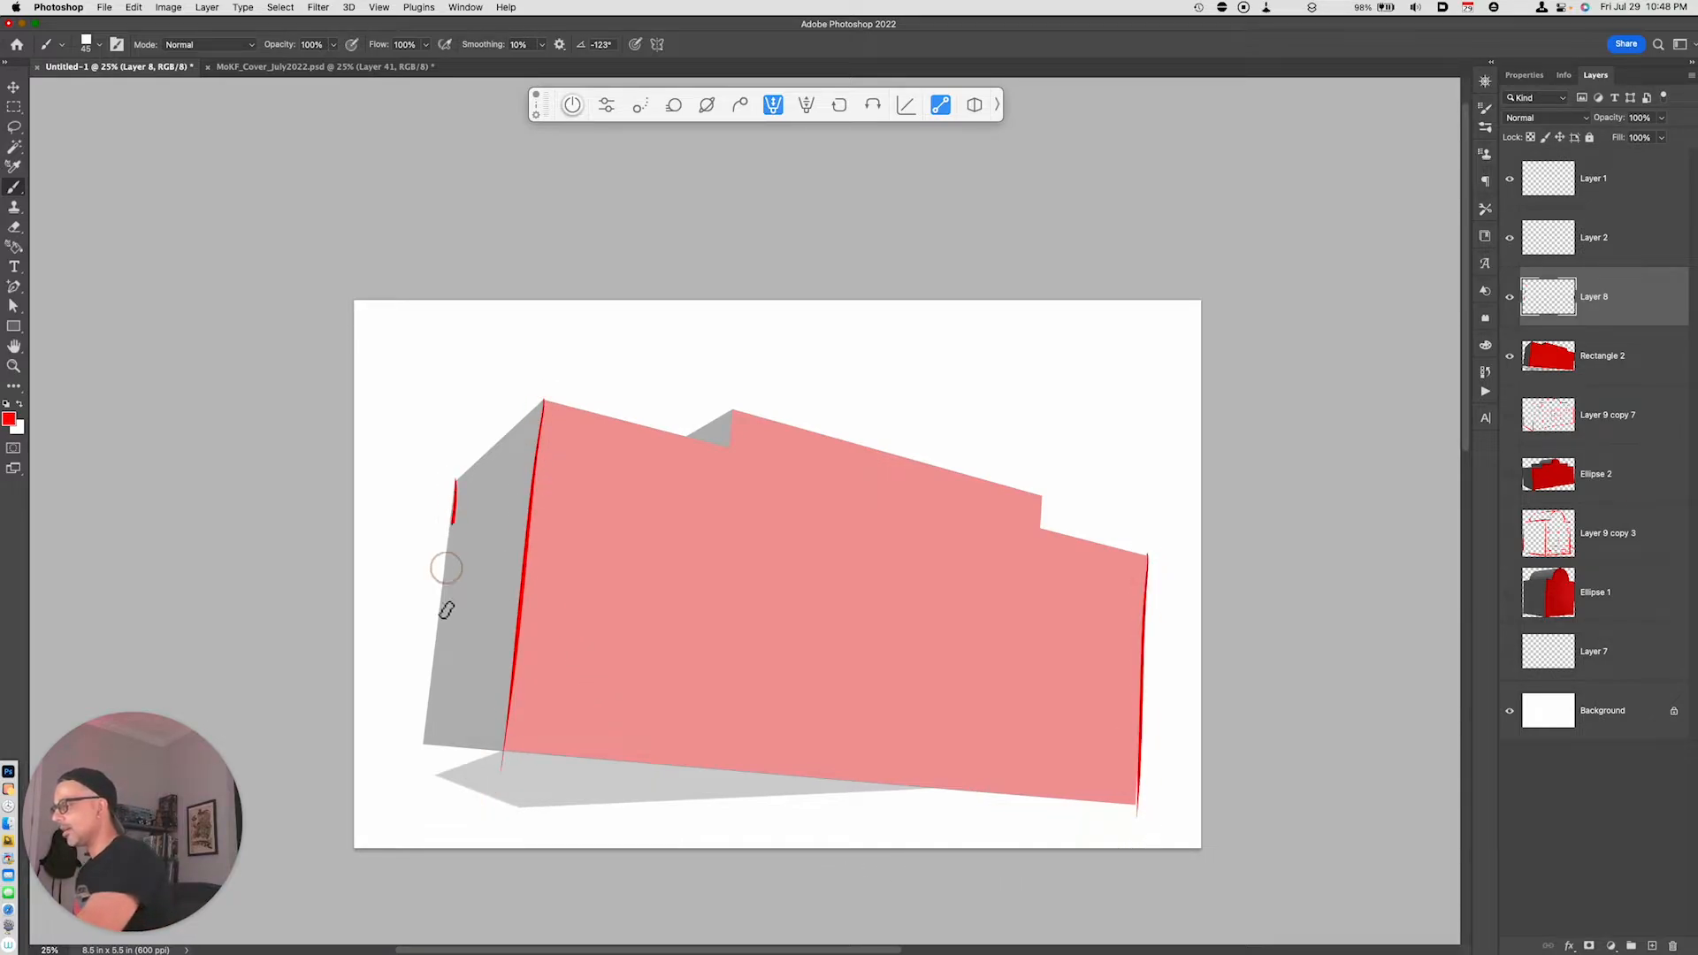
{"action": "left_click", "coordinate": [425, 742], "text": "shift"}
{"action": "key", "text": "super+z"}
{"action": "left_click_drag", "start_coordinate": [452, 506], "coordinate": [425, 766]}
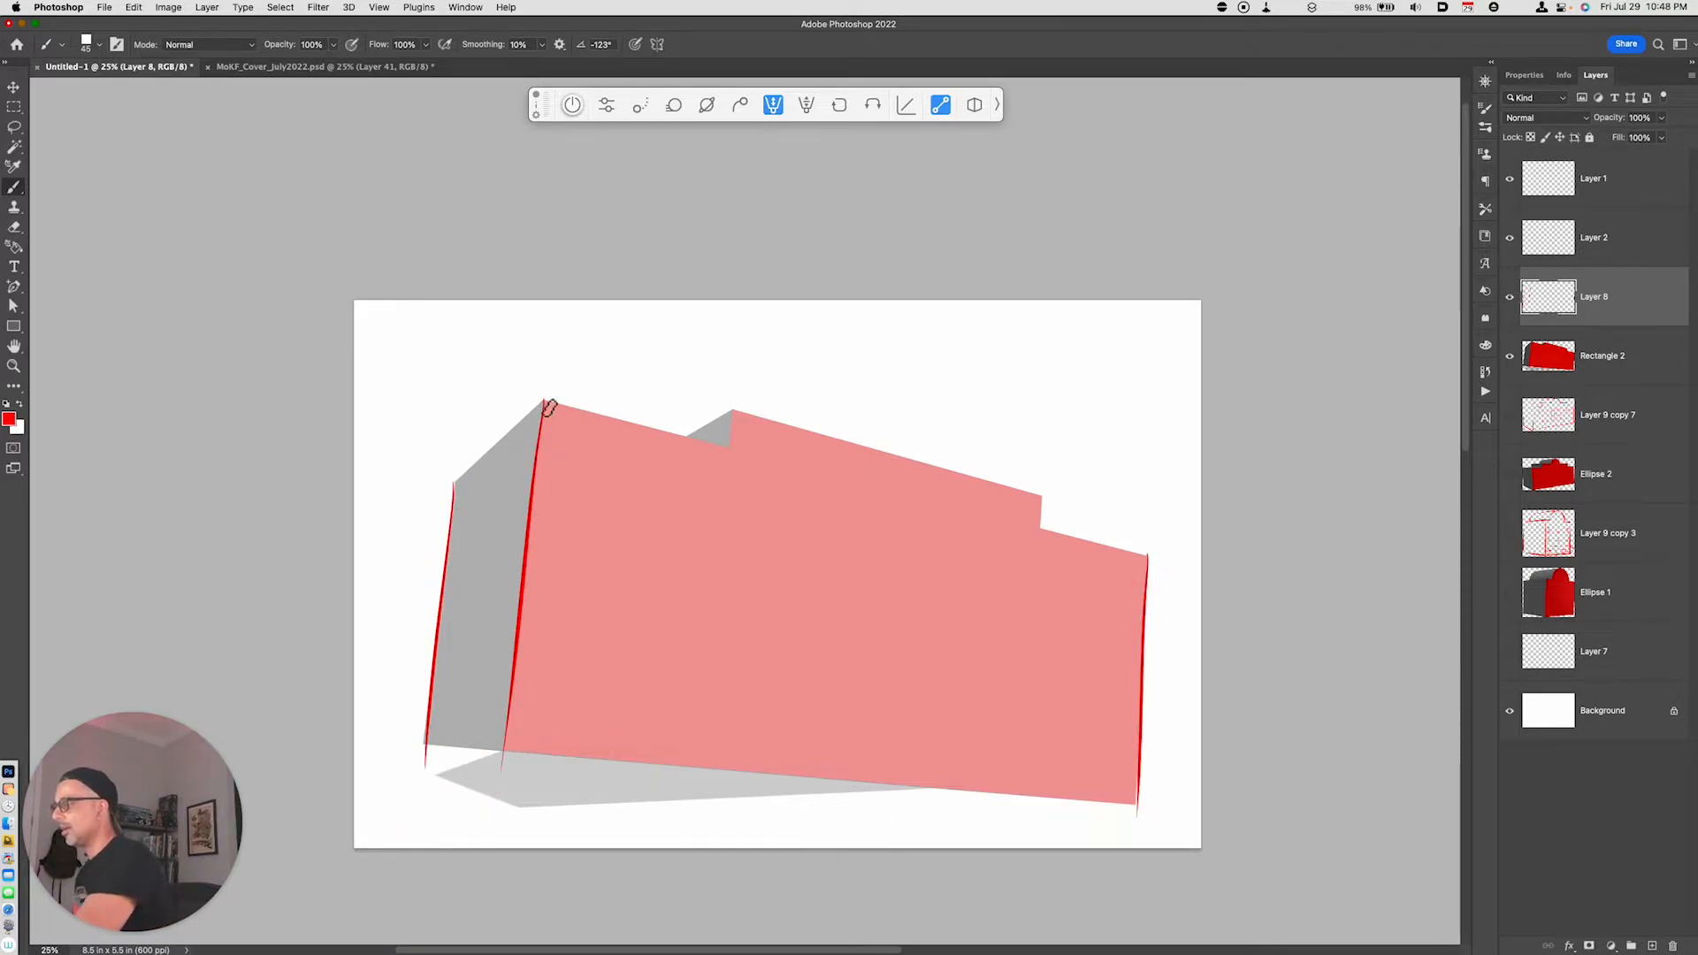
- Trace the side wall's top edge and the front face's left roof edge up to the raised section
{"action": "left_click_drag", "start_coordinate": [544, 401], "coordinate": [449, 488]}
{"action": "left_click_drag", "start_coordinate": [544, 402], "coordinate": [769, 455]}
{"action": "key", "text": "super+z"}
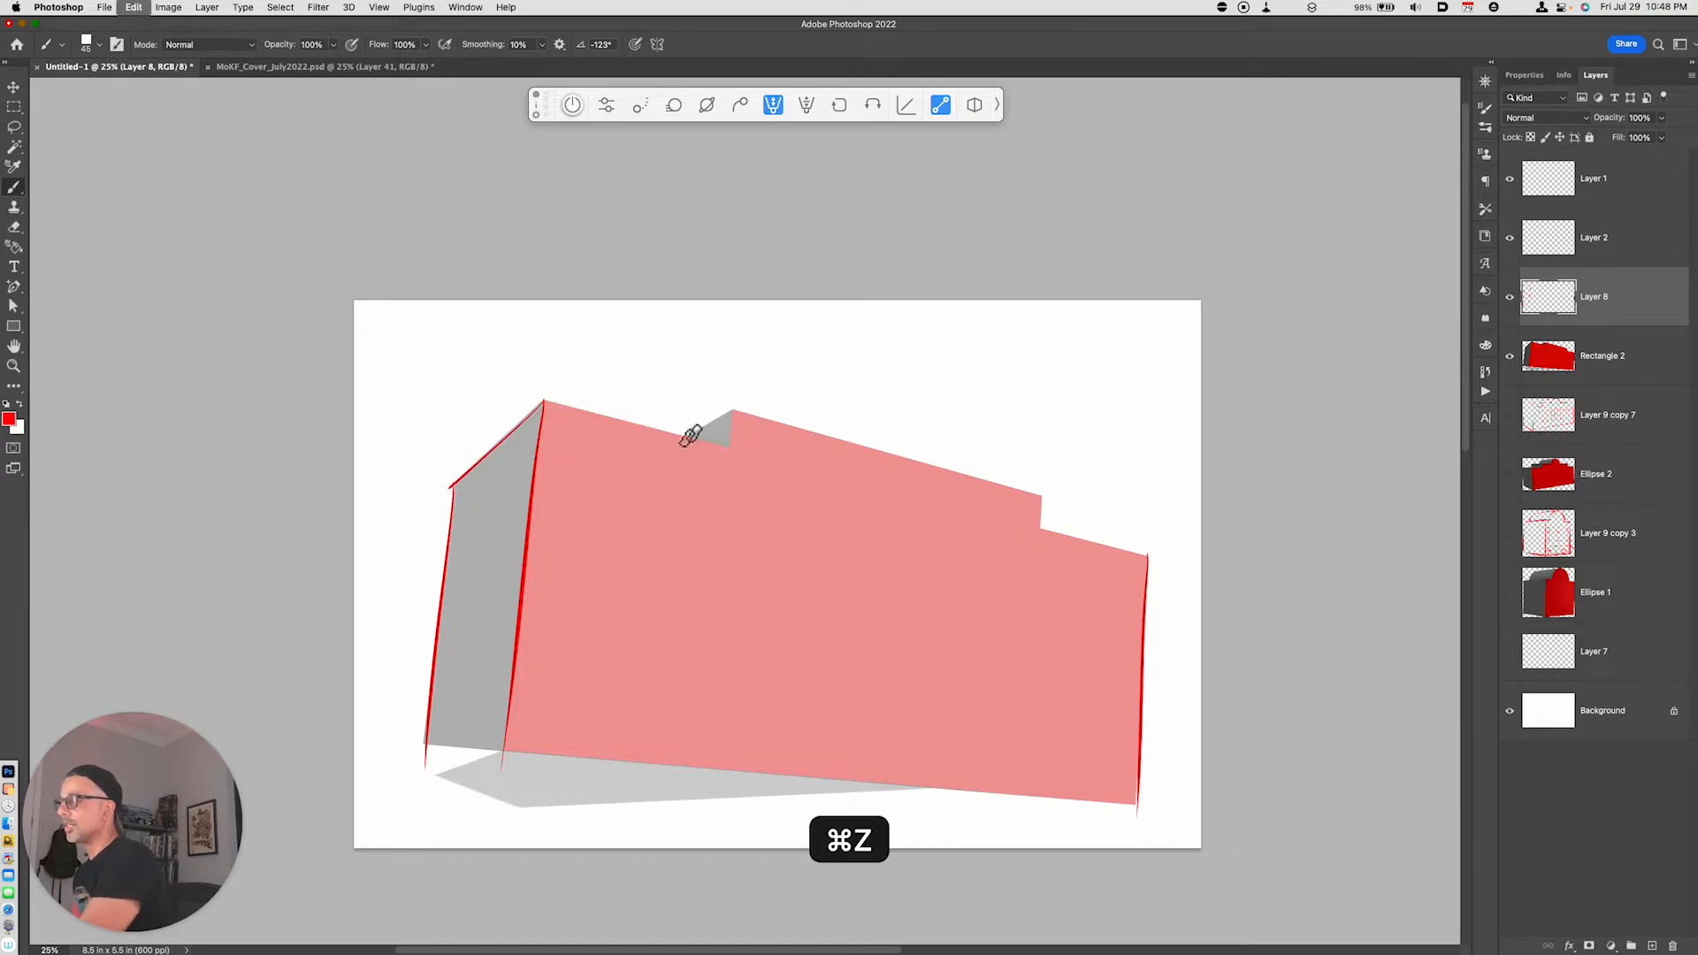
{"action": "left_click_drag", "start_coordinate": [544, 402], "coordinate": [1044, 501]}
{"action": "key", "text": "super+z"}
- Trace the raised section's outline, including its receding side edge, and continue along the right roof edge to the building's corner
{"action": "left_click_drag", "start_coordinate": [729, 411], "coordinate": [1044, 500]}
{"action": "key", "text": "super+z"}
{"action": "left_click_drag", "start_coordinate": [732, 411], "coordinate": [1043, 491]}
{"action": "key", "text": "super+z"}
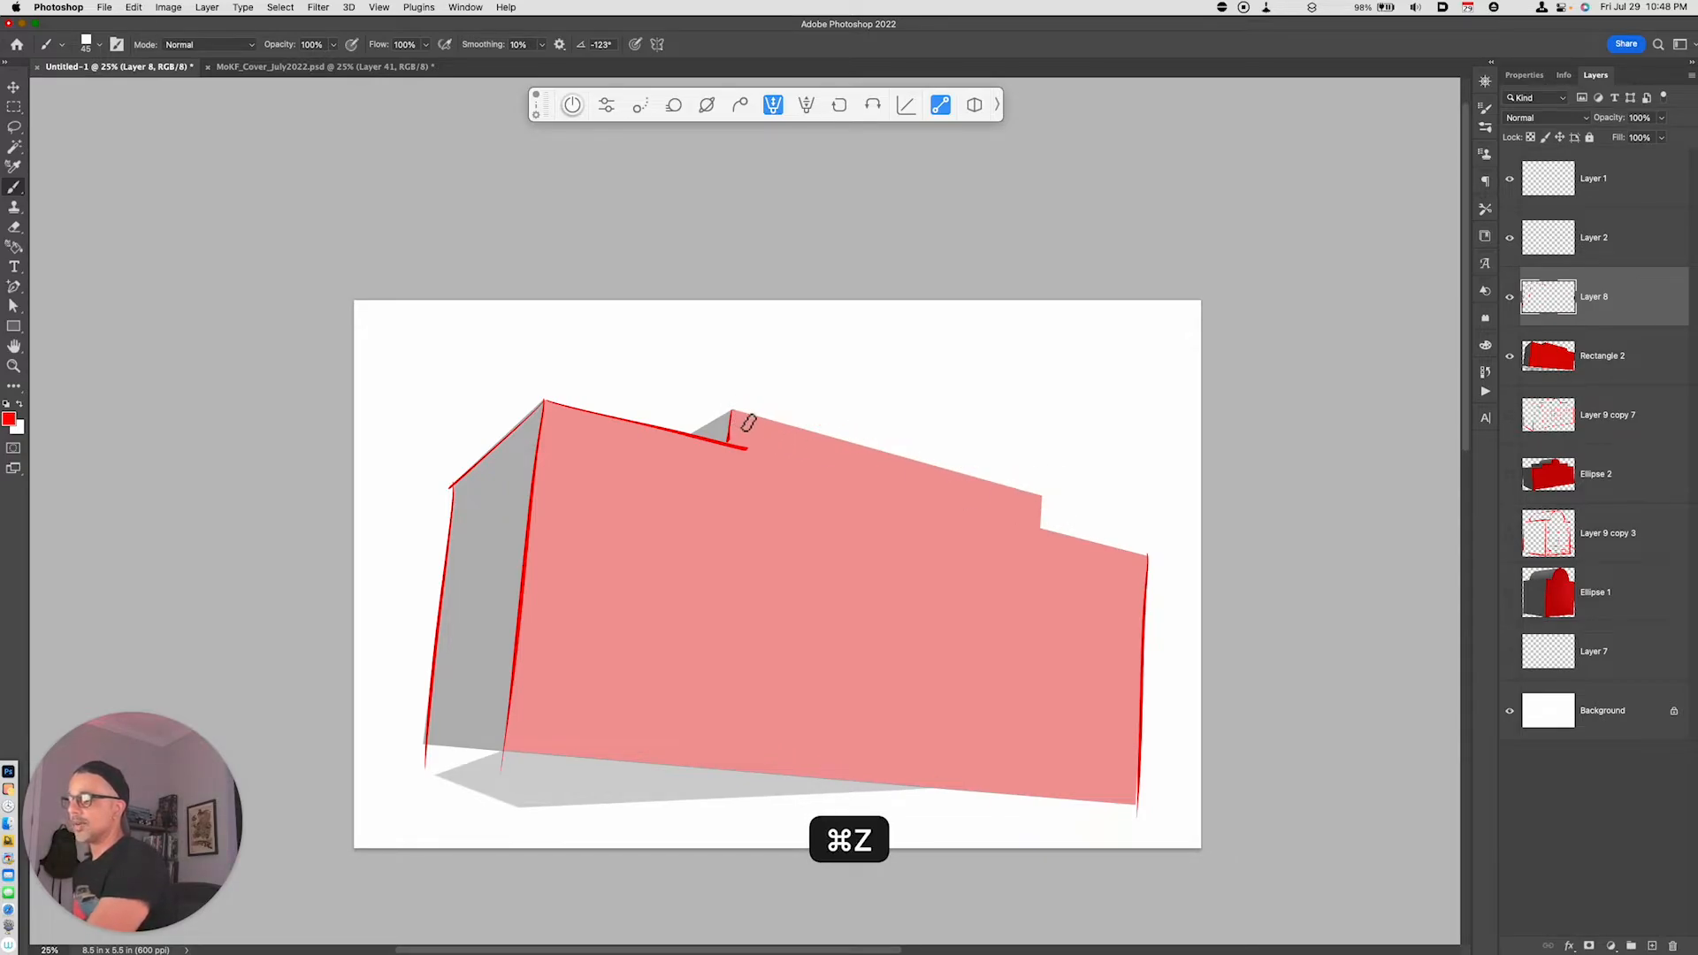
{"action": "mouse_move", "coordinate": [731, 411]}
{"action": "left_mouse_down"}
{"action": "mouse_move", "coordinate": [1055, 497]}
{"action": "mouse_move", "coordinate": [1045, 532]}
{"action": "mouse_move", "coordinate": [1099, 564]}
{"action": "mouse_move", "coordinate": [1047, 542]}
{"action": "mouse_move", "coordinate": [1152, 559]}
{"action": "left_mouse_up"}
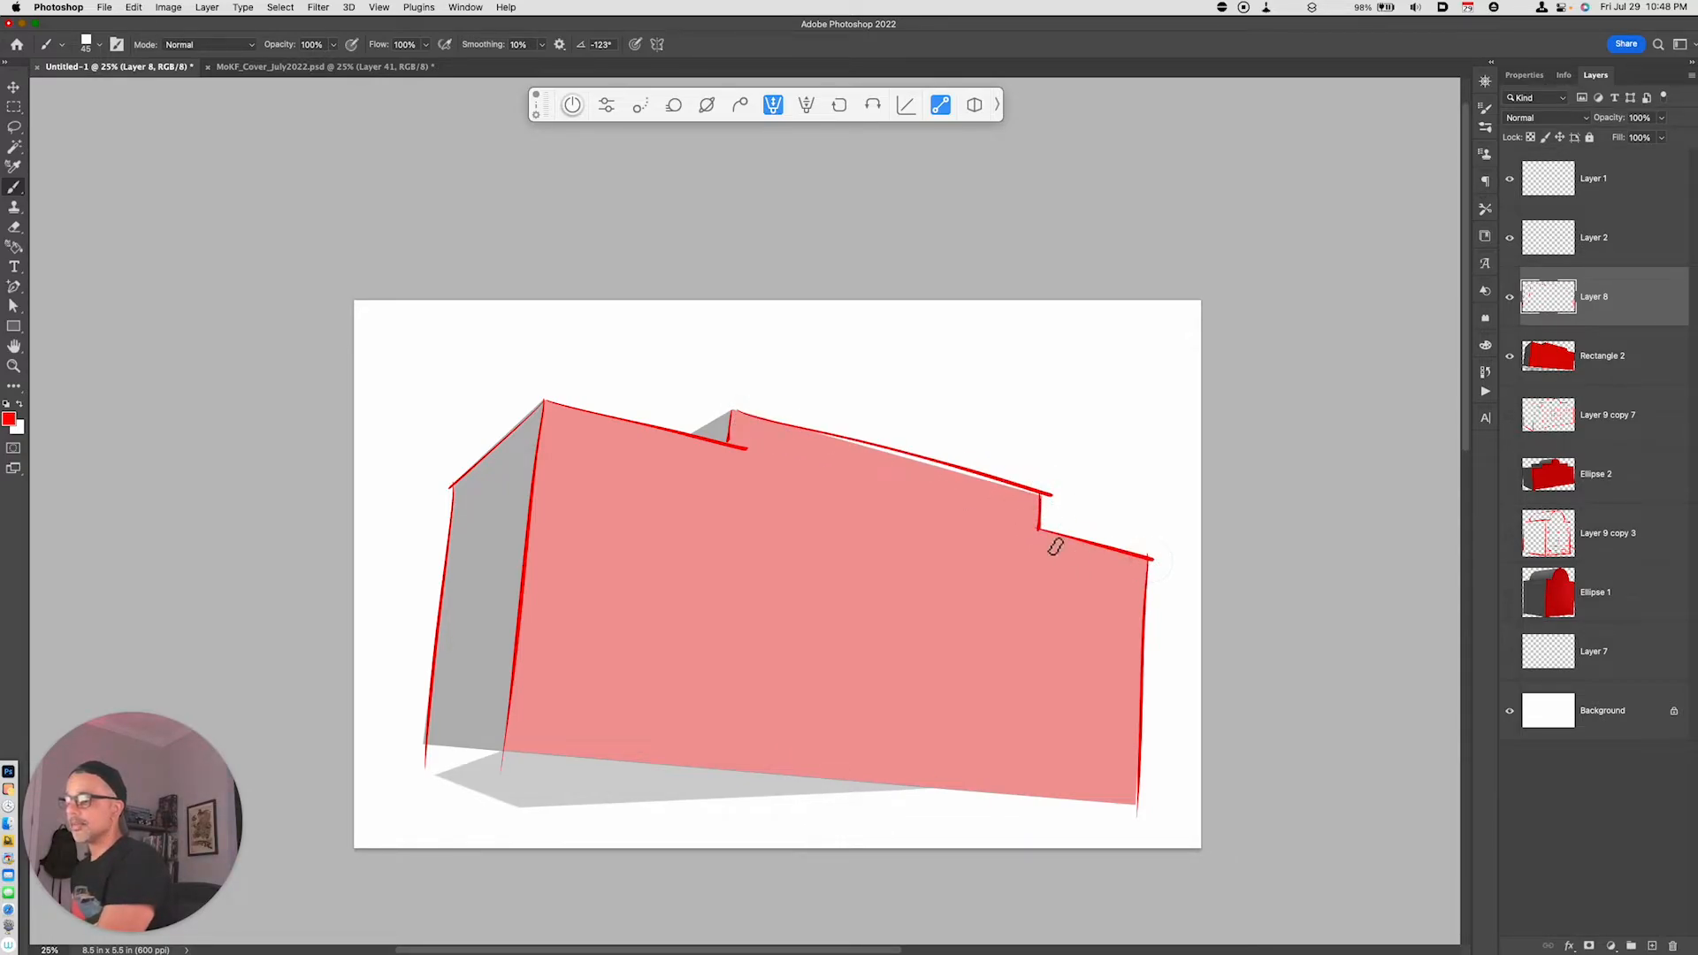
{"action": "left_click_drag", "start_coordinate": [732, 411], "coordinate": [688, 433]}
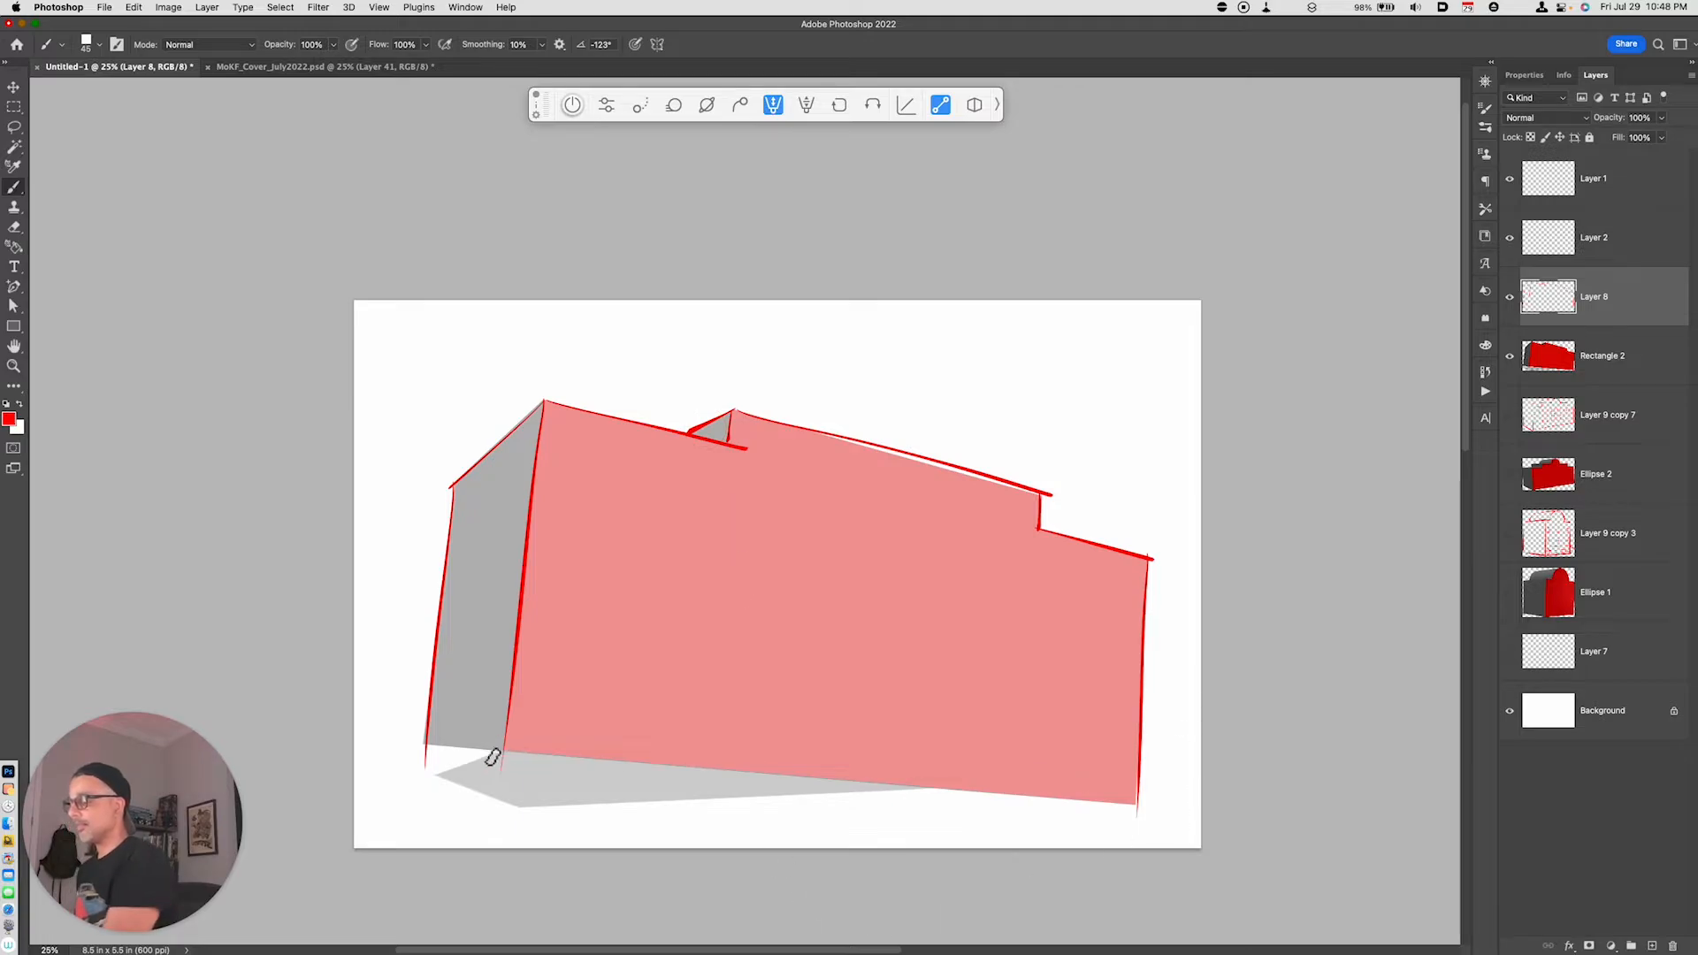
- Trace the base edges of the side wall and the front face in red, redoing the front base stroke until it fits
{"action": "left_click_drag", "start_coordinate": [418, 743], "coordinate": [513, 754]}
{"action": "left_click_drag", "start_coordinate": [472, 741], "coordinate": [1116, 812]}
{"action": "key", "text": "super+z"}
{"action": "left_click_drag", "start_coordinate": [527, 751], "coordinate": [1141, 818]}
{"action": "key", "text": "super+z"}
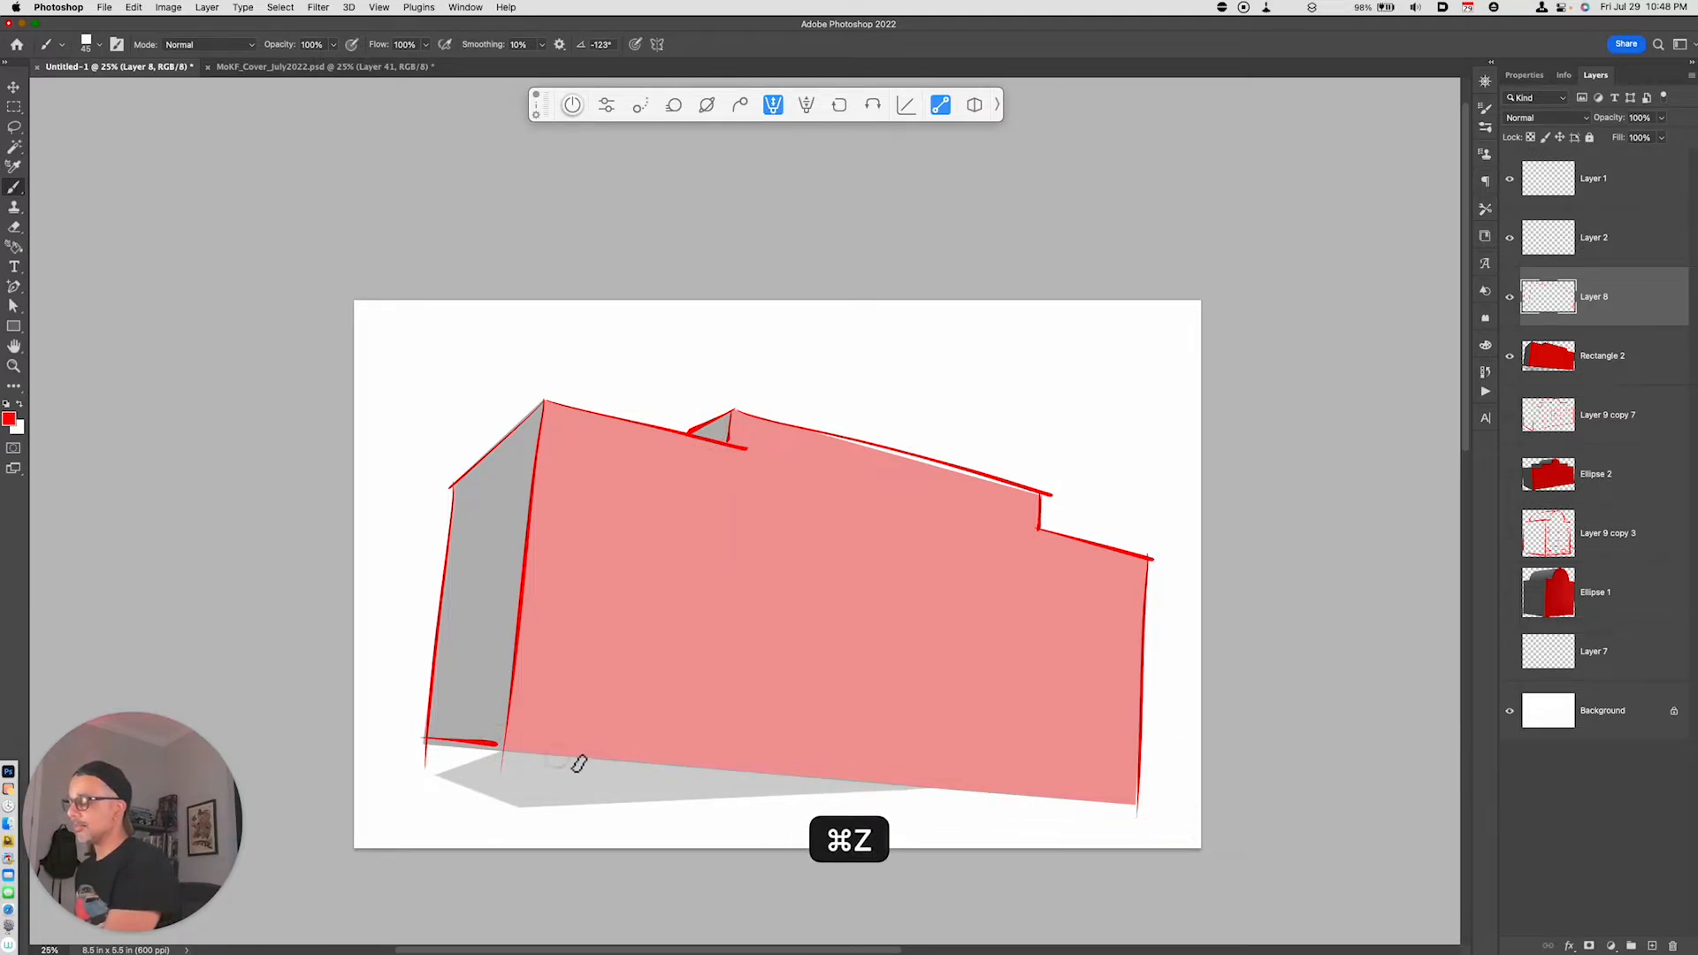
{"action": "left_click_drag", "start_coordinate": [535, 754], "coordinate": [1141, 805]}
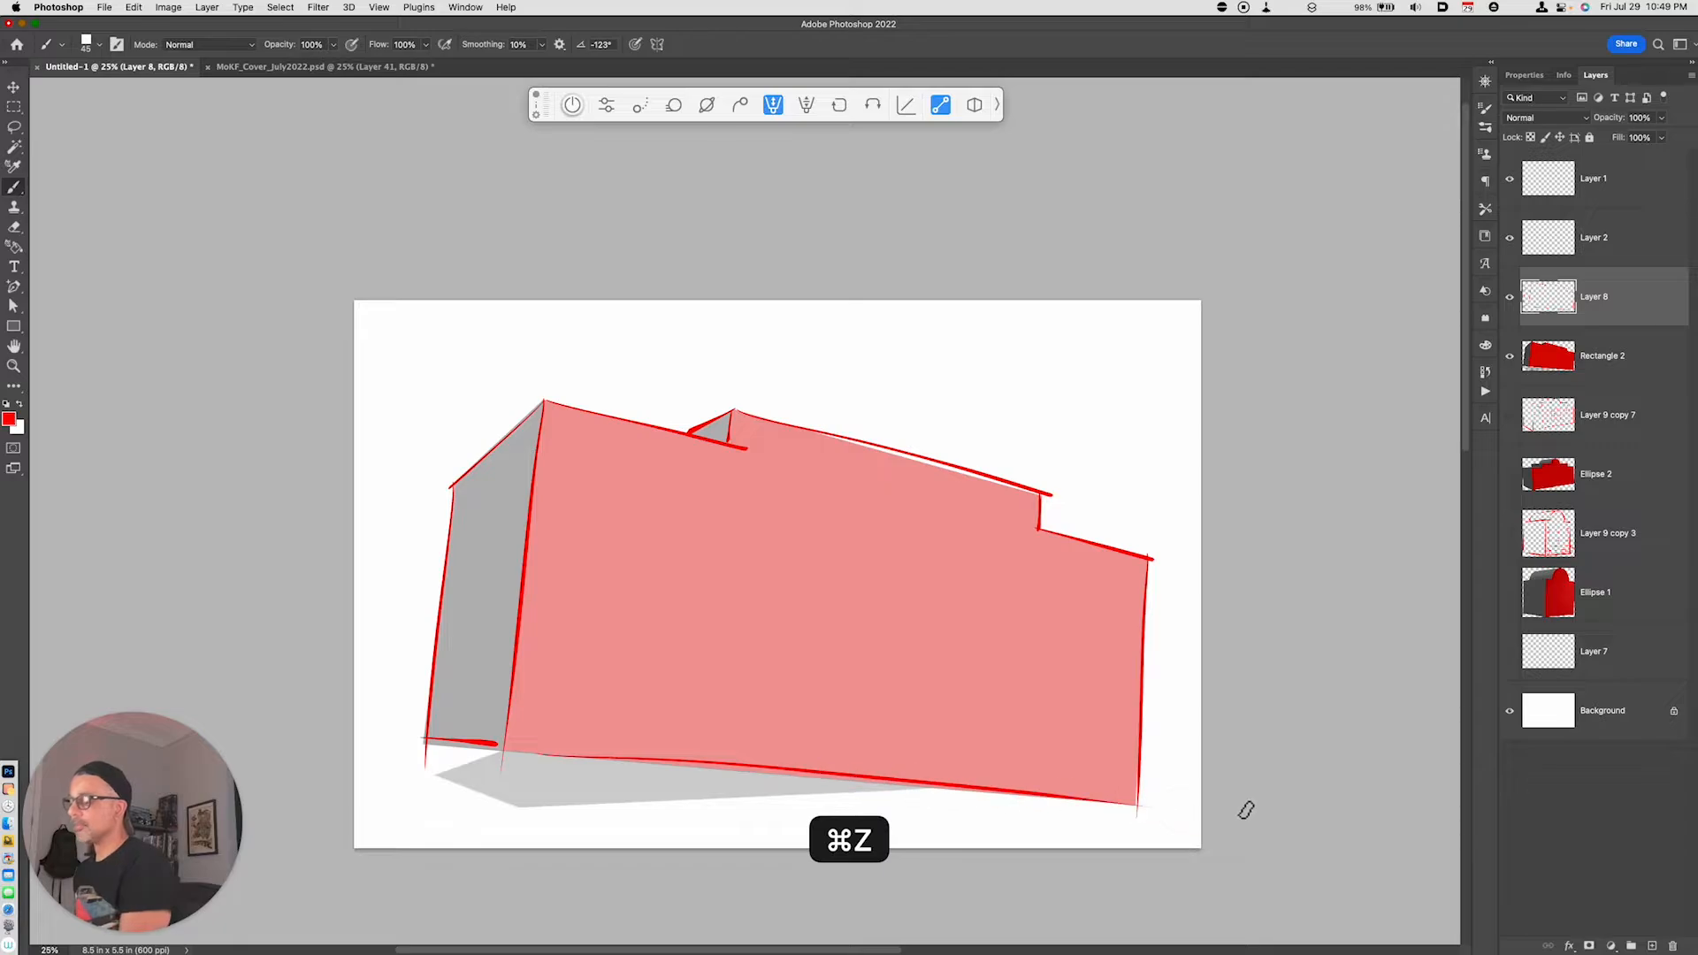
- Hide the Rectangle 2 reference layer and cut away the overshooting line ends at both sides of the raised roof section
{"action": "left_click", "coordinate": [1510, 356]}
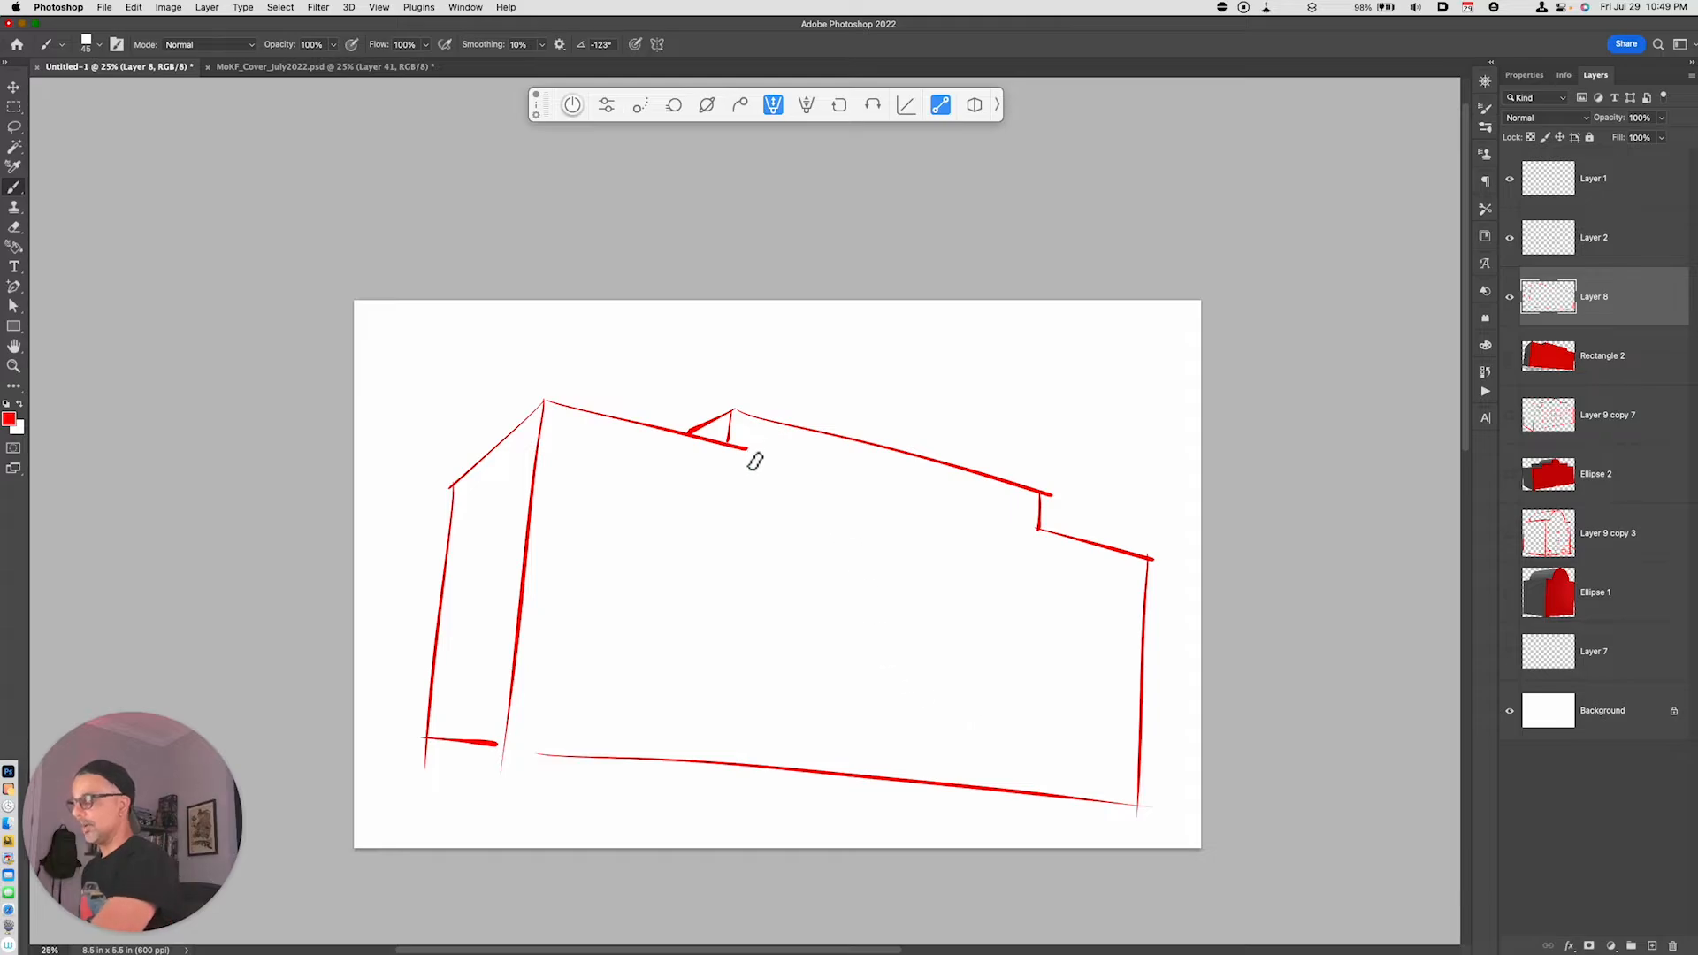
{"action": "key", "text": "l"}
{"action": "left_click_drag", "start_coordinate": [747, 459], "coordinate": [766, 451]}
{"action": "key", "text": "super+x"}
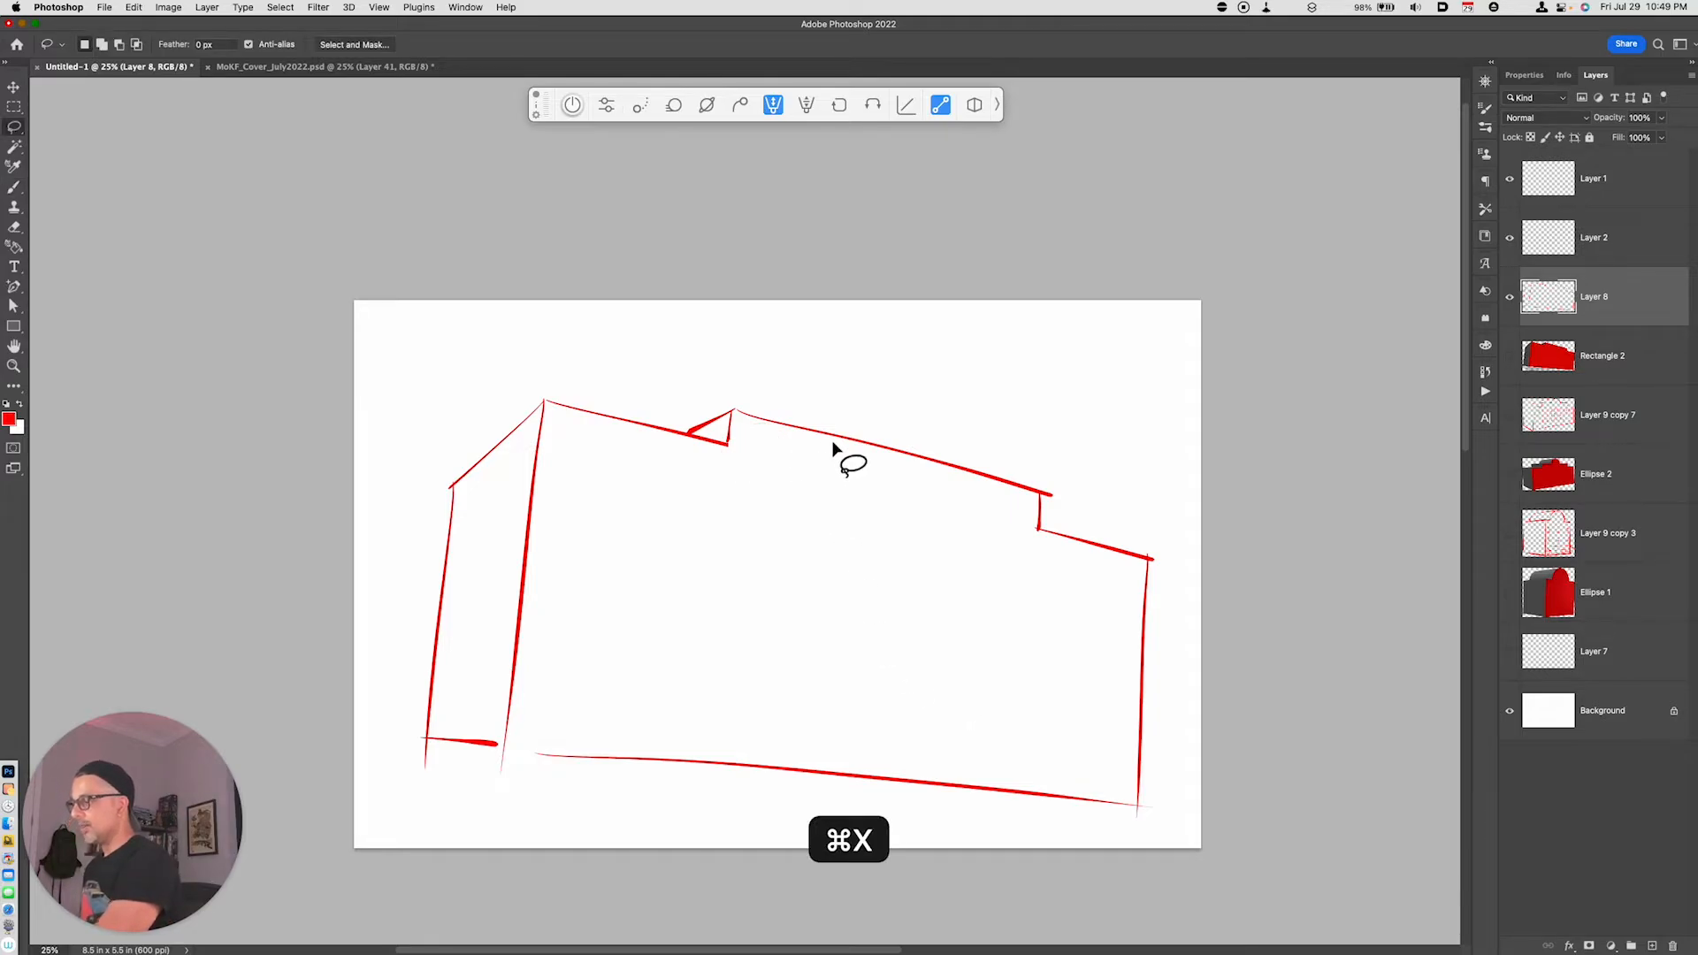
{"action": "left_click_drag", "start_coordinate": [1053, 485], "coordinate": [1057, 505]}
{"action": "key", "text": "super+x"}
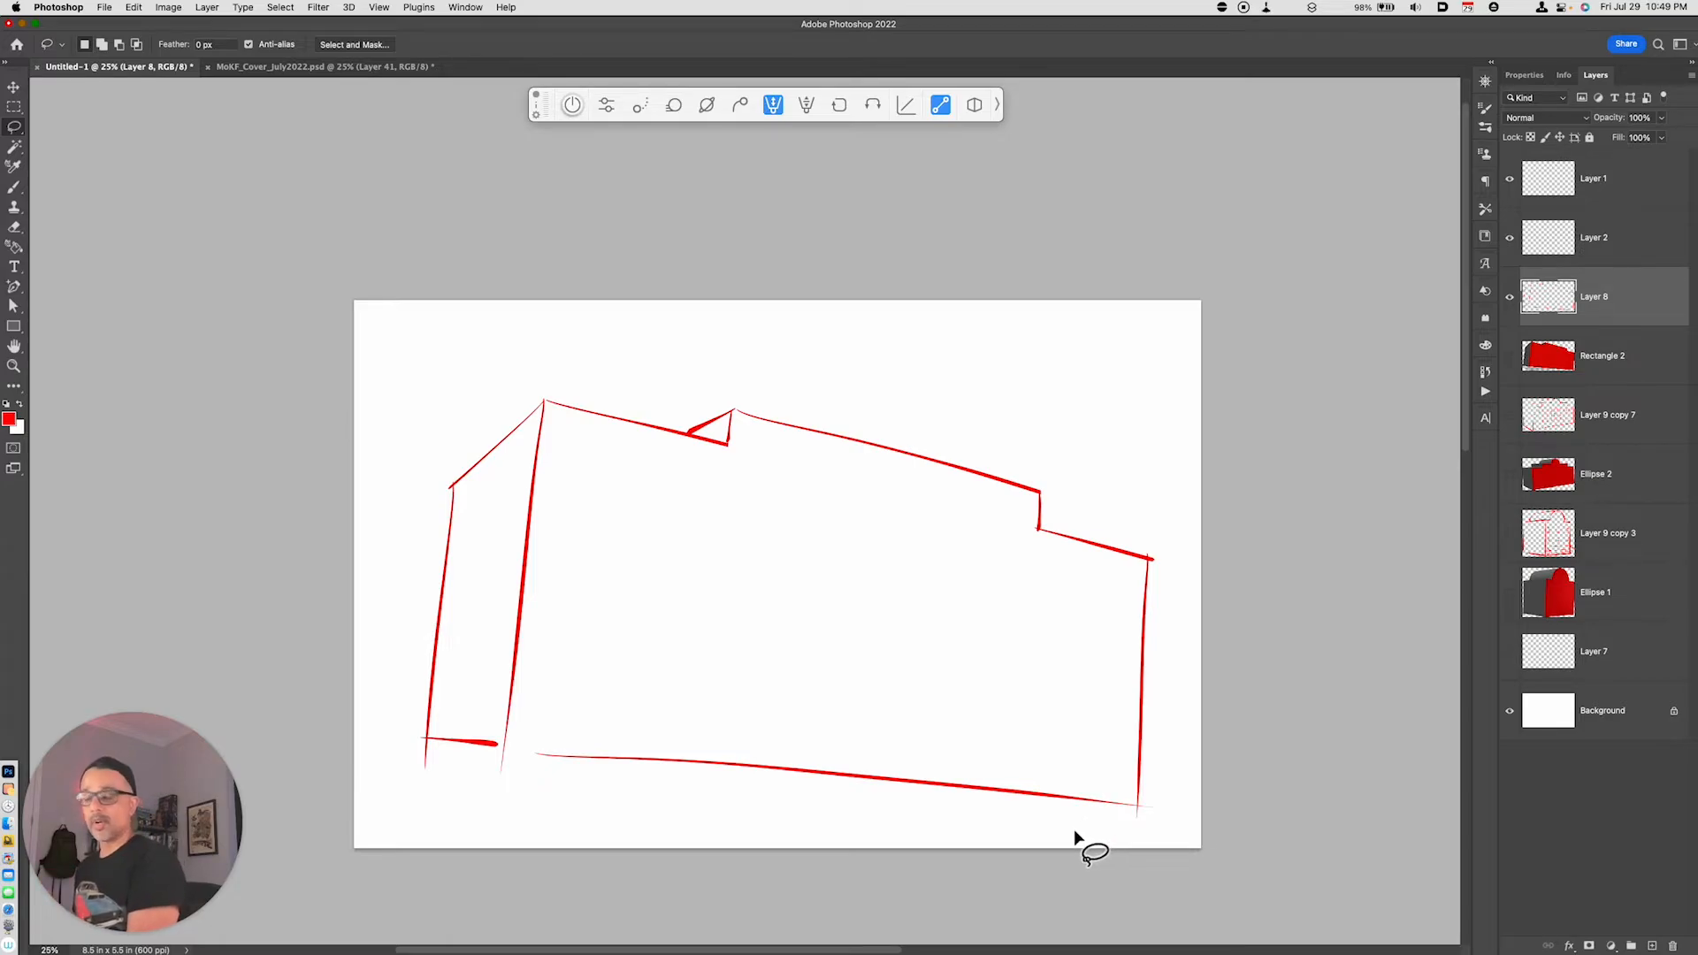
- Draw a small upright window with a middle crossbar on a new layer, near the front face's upper left corner
{"action": "key", "text": "alt+shift+super+n"}
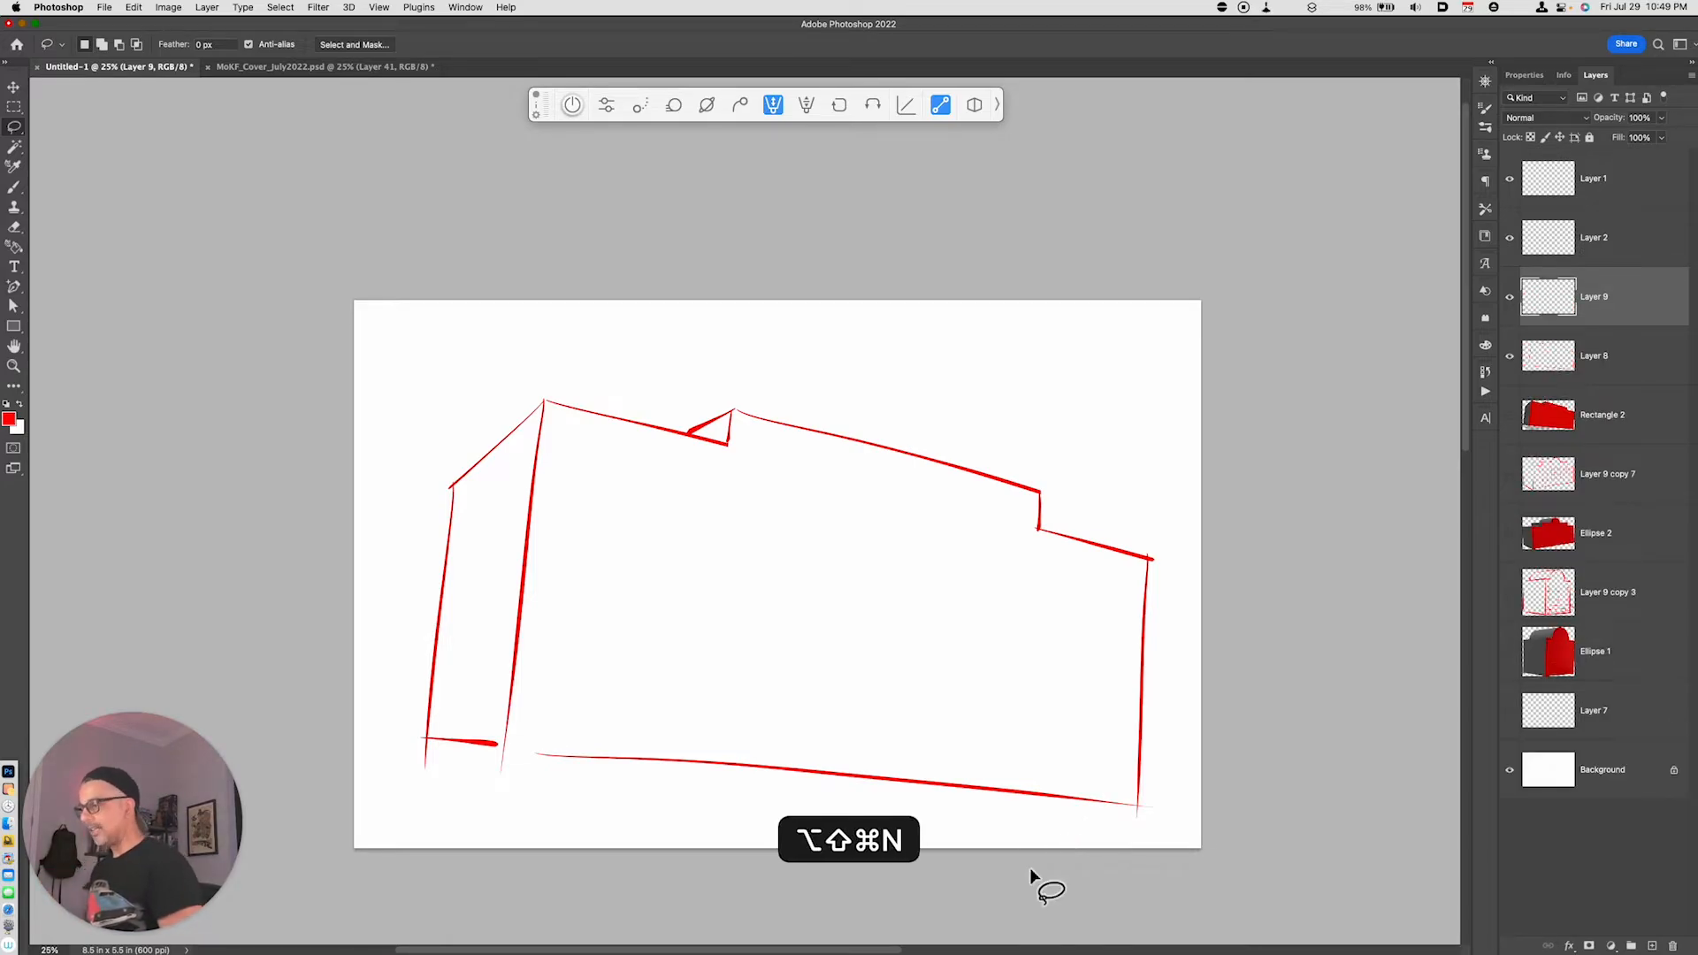
{"action": "key", "text": "b"}
{"action": "mouse_move", "coordinate": [583, 464]}
{"action": "left_mouse_down"}
{"action": "mouse_move", "coordinate": [583, 520]}
{"action": "mouse_move", "coordinate": [609, 464]}
{"action": "mouse_move", "coordinate": [609, 516]}
{"action": "mouse_move", "coordinate": [583, 519]}
{"action": "mouse_move", "coordinate": [601, 494]}
{"action": "mouse_move", "coordinate": [606, 515]}
{"action": "mouse_move", "coordinate": [587, 515]}
{"action": "left_mouse_up"}
{"action": "key", "text": "super+z"}
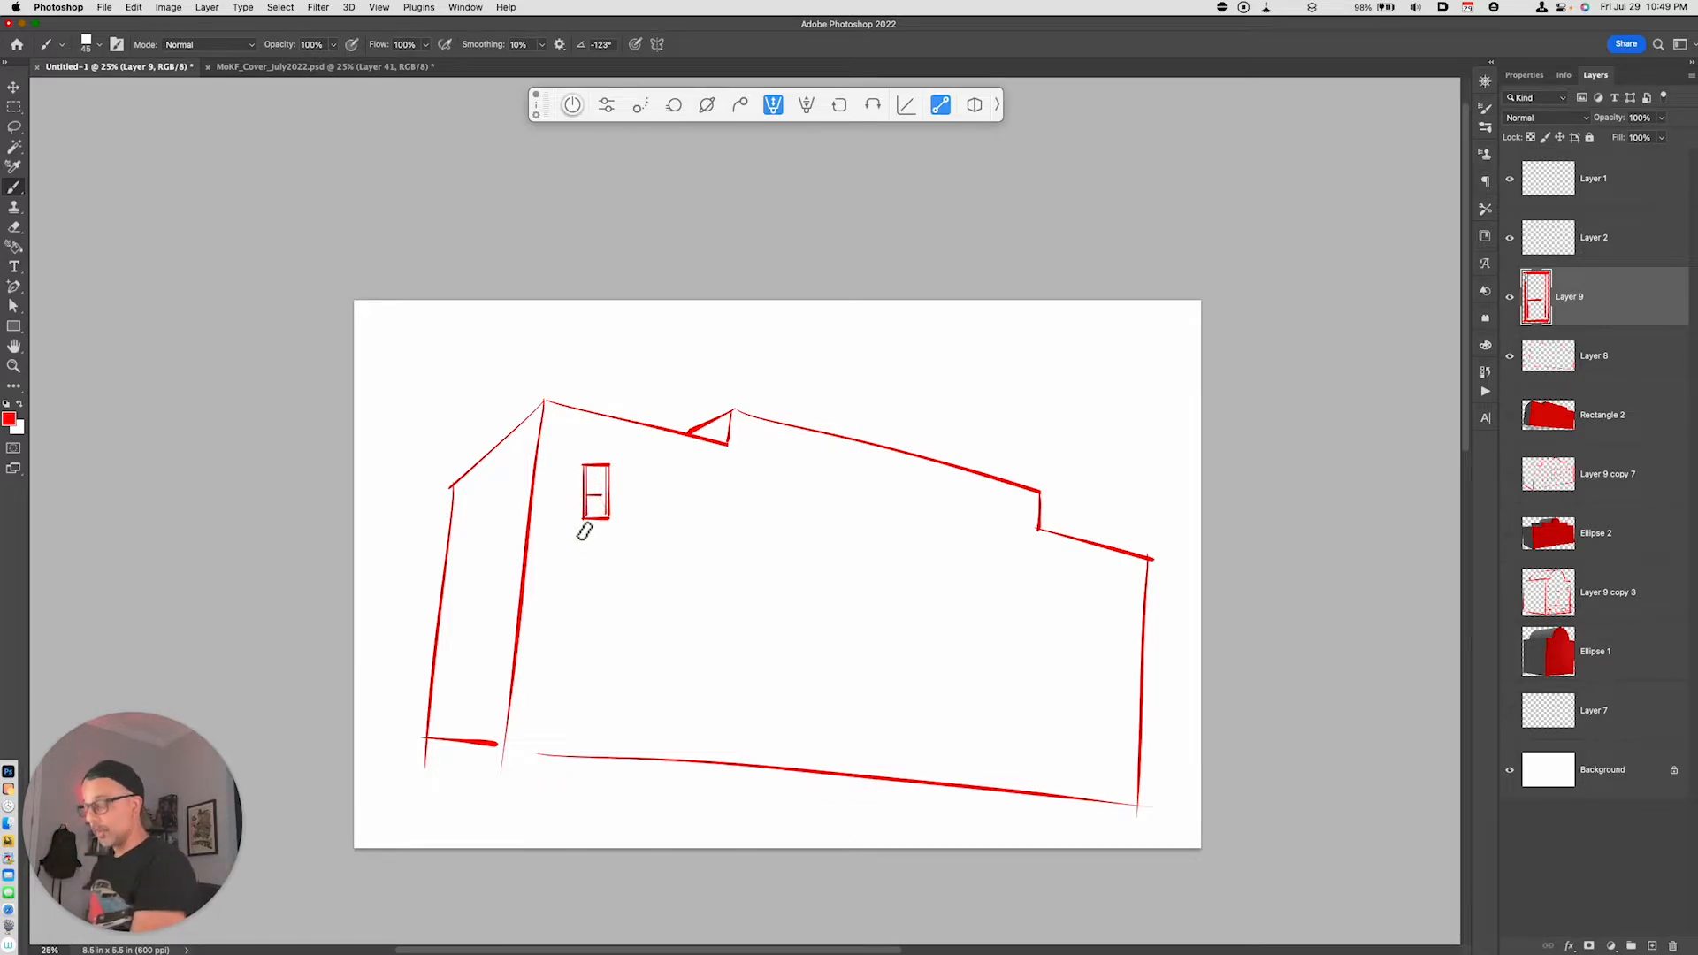
- Duplicate the window layer three times and space the copies out horizontally to form a row of four windows
{"action": "key", "text": "super"}
{"action": "key", "text": "super+j"}
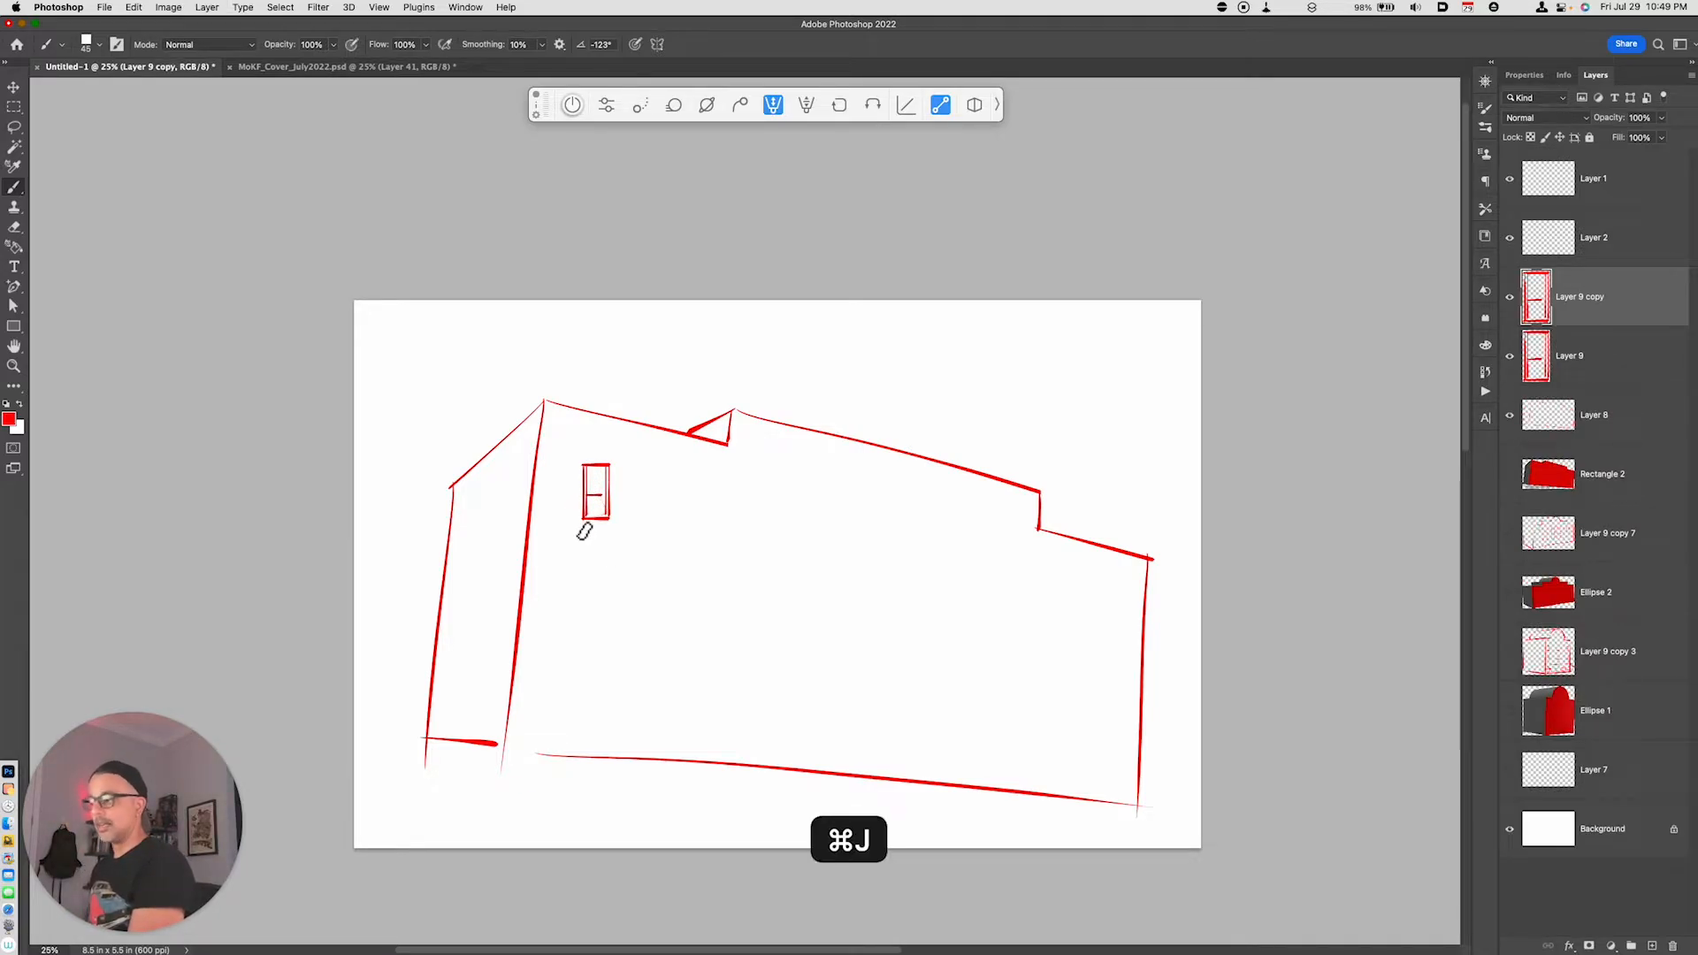
{"action": "key", "text": "v"}
{"action": "mouse_move", "coordinate": [625, 533]}
{"action": "left_mouse_down"}
{"action": "mouse_move", "coordinate": [708, 517]}
{"action": "mouse_move", "coordinate": [697, 527]}
{"action": "mouse_move", "coordinate": [909, 561]}
{"action": "left_mouse_up"}
{"action": "key", "text": "super+j"}
{"action": "key", "text": "super+j"}
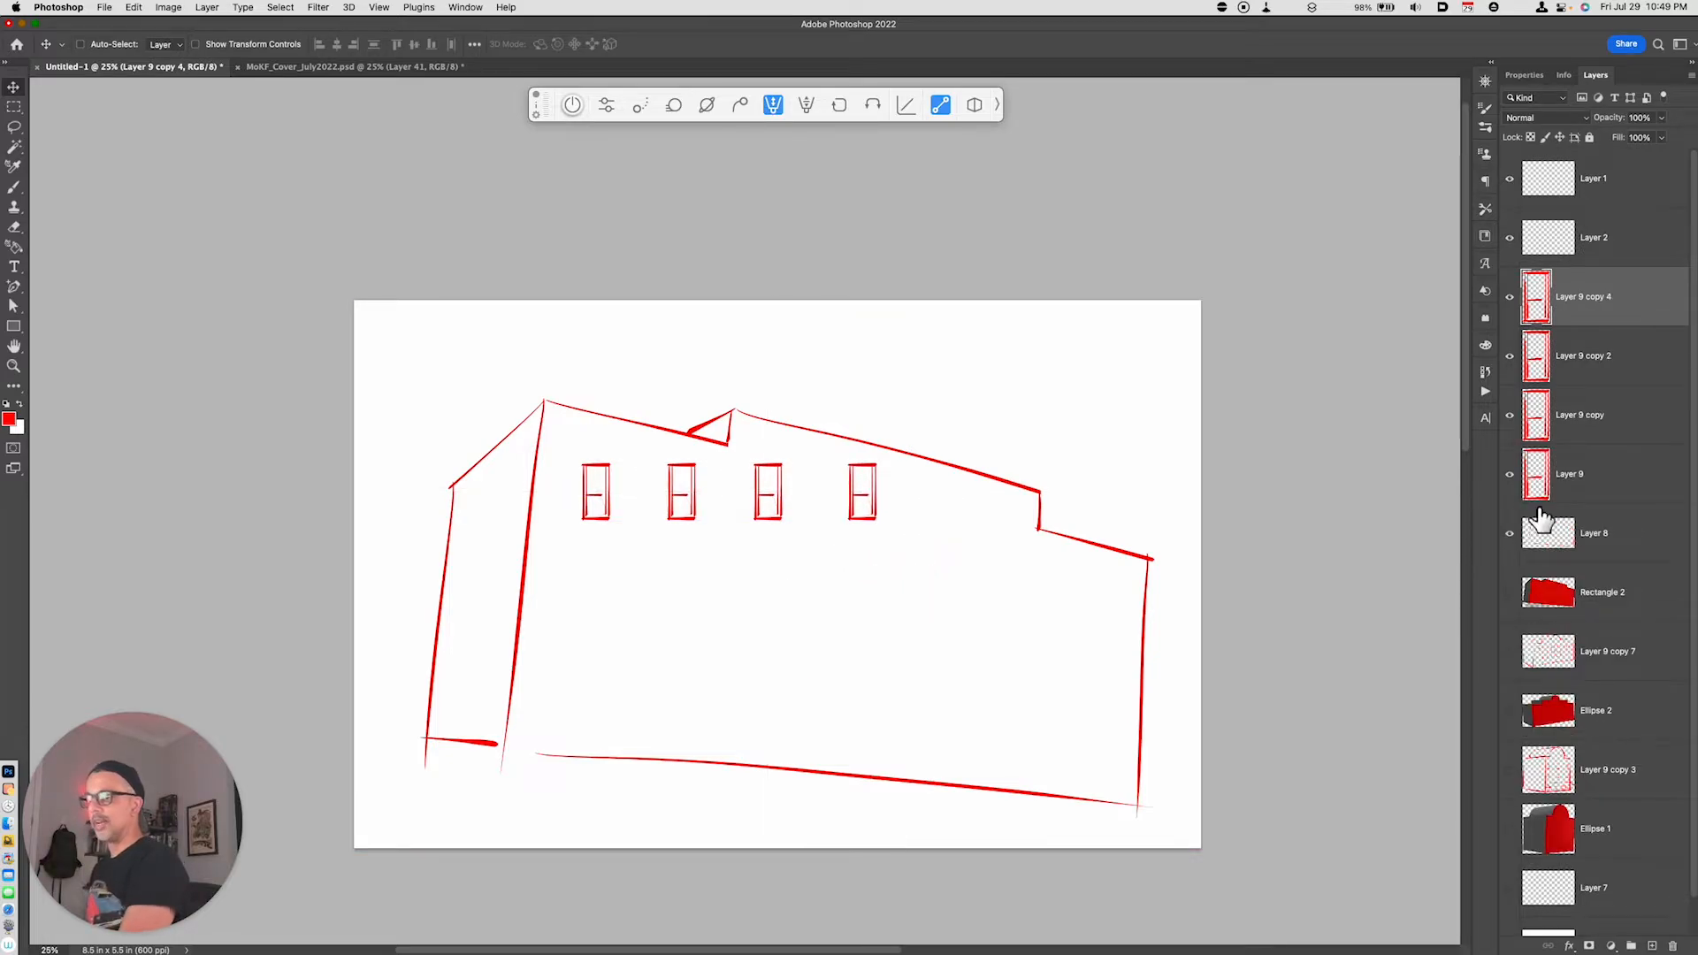
- Merge the four windows, place a duplicate of them to the right, and merge both into a single row of eight
{"action": "left_click", "coordinate": [1540, 500], "text": "shift"}
{"action": "key", "text": "super+e"}
{"action": "key", "text": "super+j"}
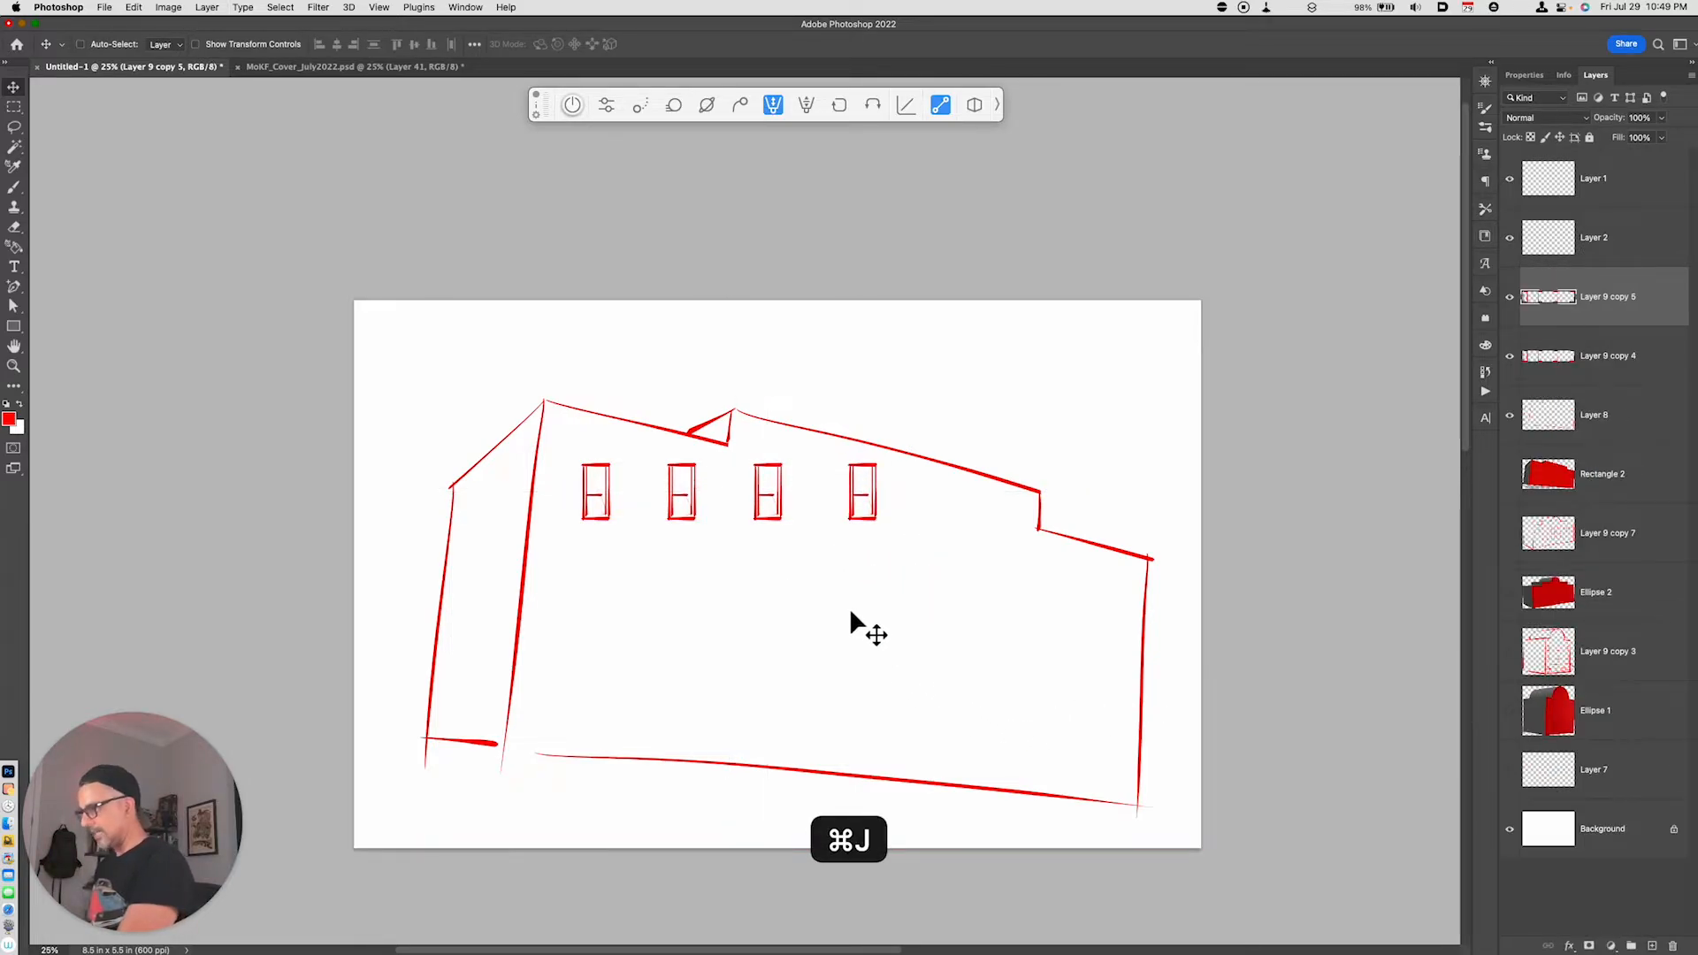
{"action": "left_click_drag", "start_coordinate": [851, 613], "coordinate": [1214, 612]}
{"action": "left_click", "coordinate": [1600, 378], "text": "shift"}
{"action": "key", "text": "super+e"}
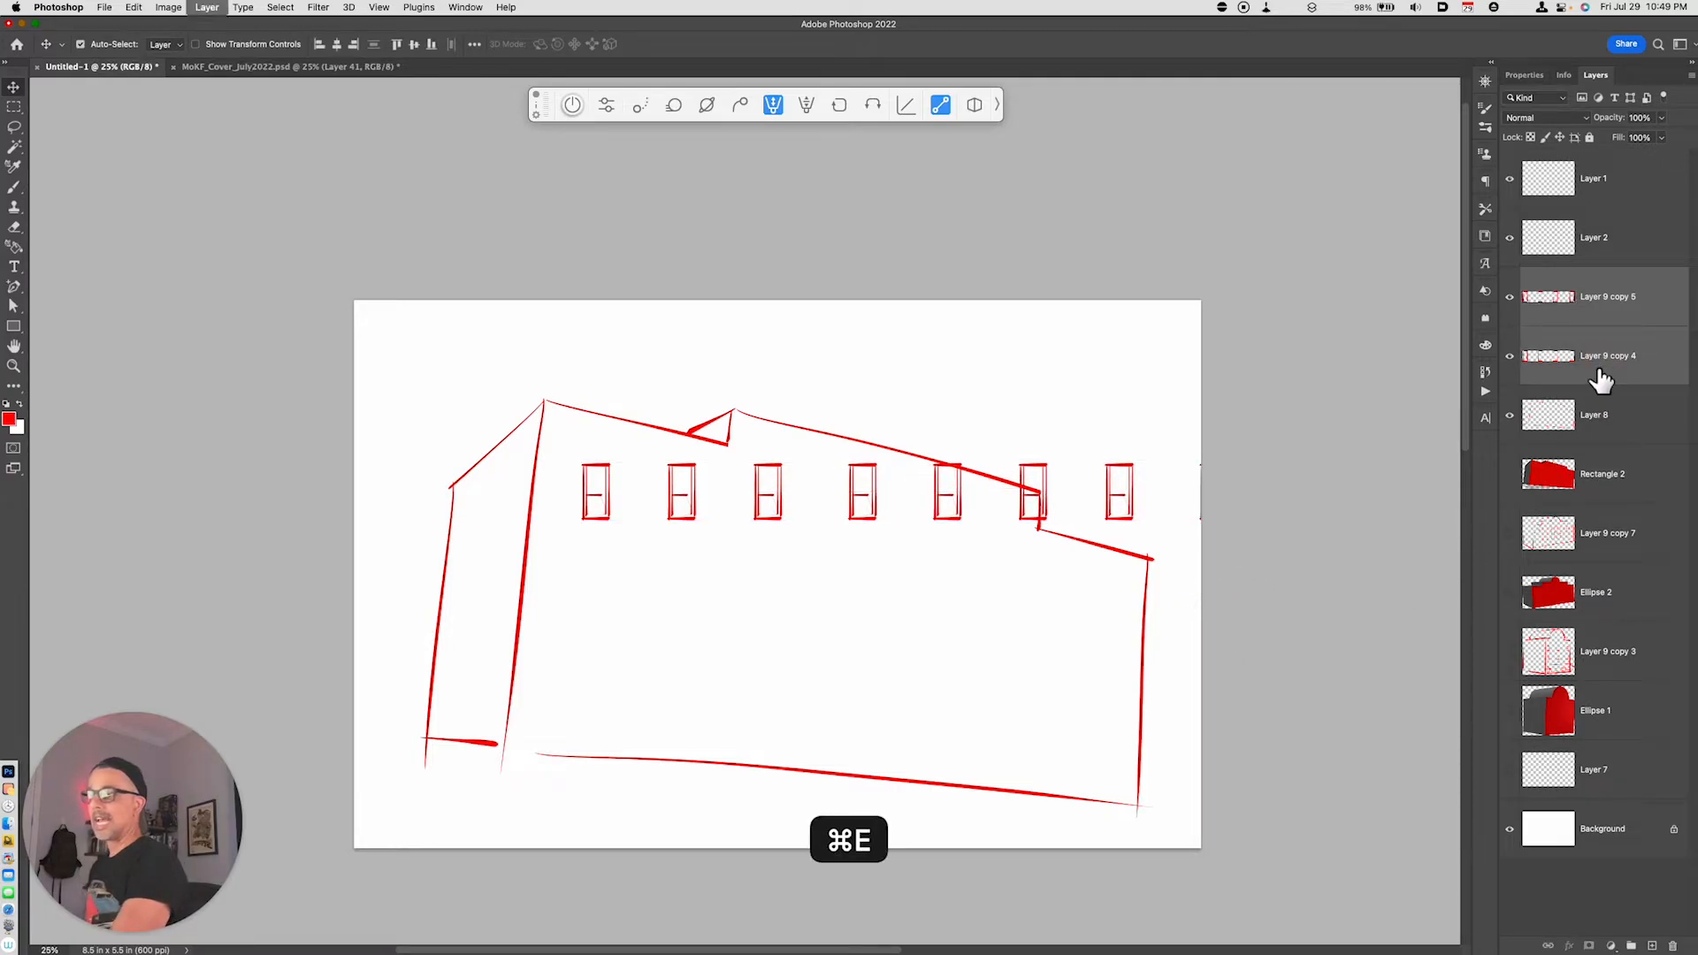
- Move the window row down over the building, duplicate it twice below for three floors, and merge all three rows into one layer
{"action": "left_click_drag", "start_coordinate": [1111, 587], "coordinate": [989, 656]}
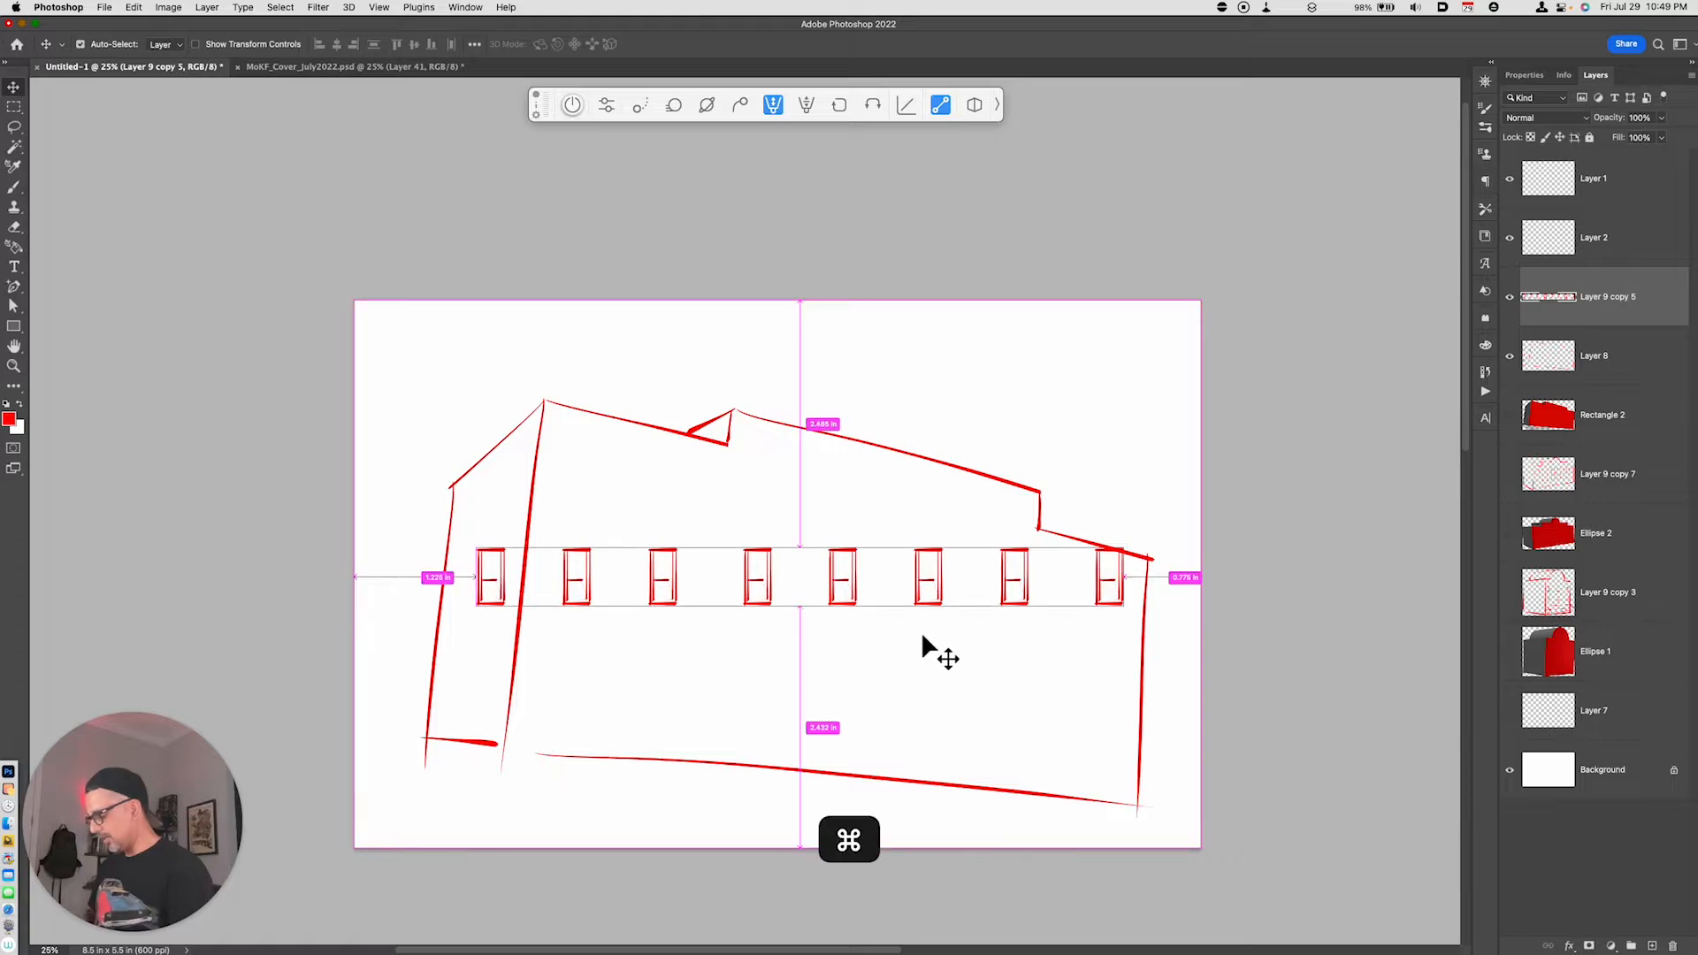
{"action": "key", "text": "cmd+j"}
{"action": "left_click_drag", "start_coordinate": [920, 632], "coordinate": [940, 787]}
{"action": "key", "text": "super+j"}
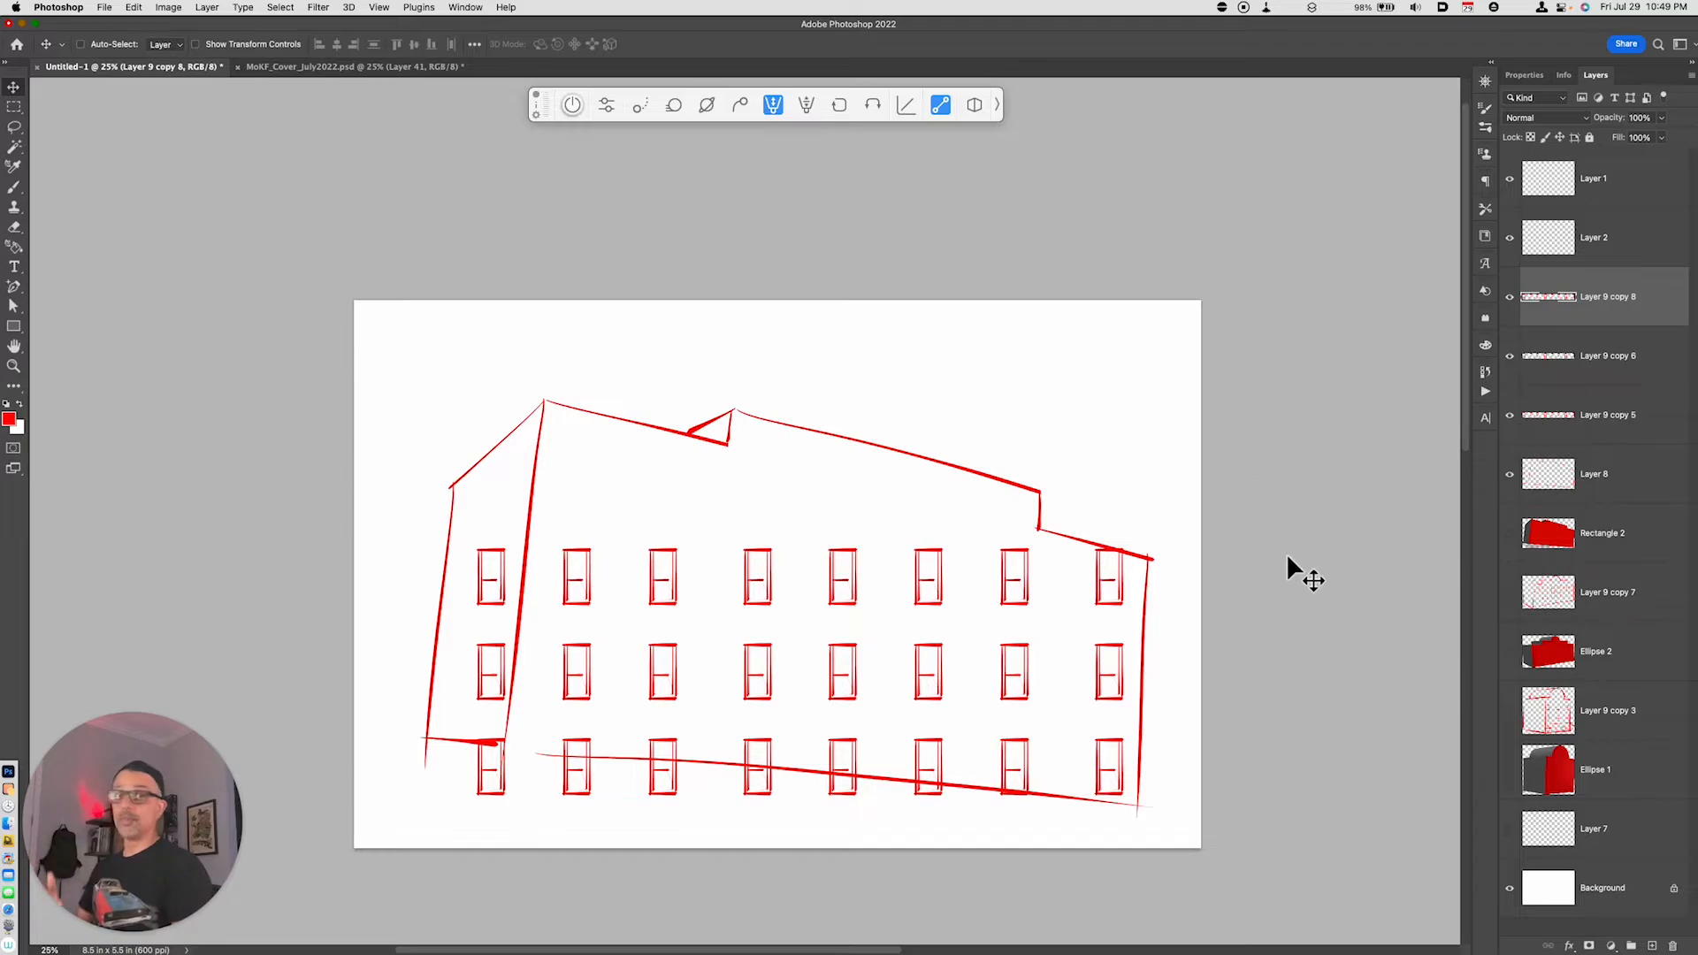
{"action": "left_click", "coordinate": [1604, 426], "text": "shift"}
{"action": "key", "text": "super"}
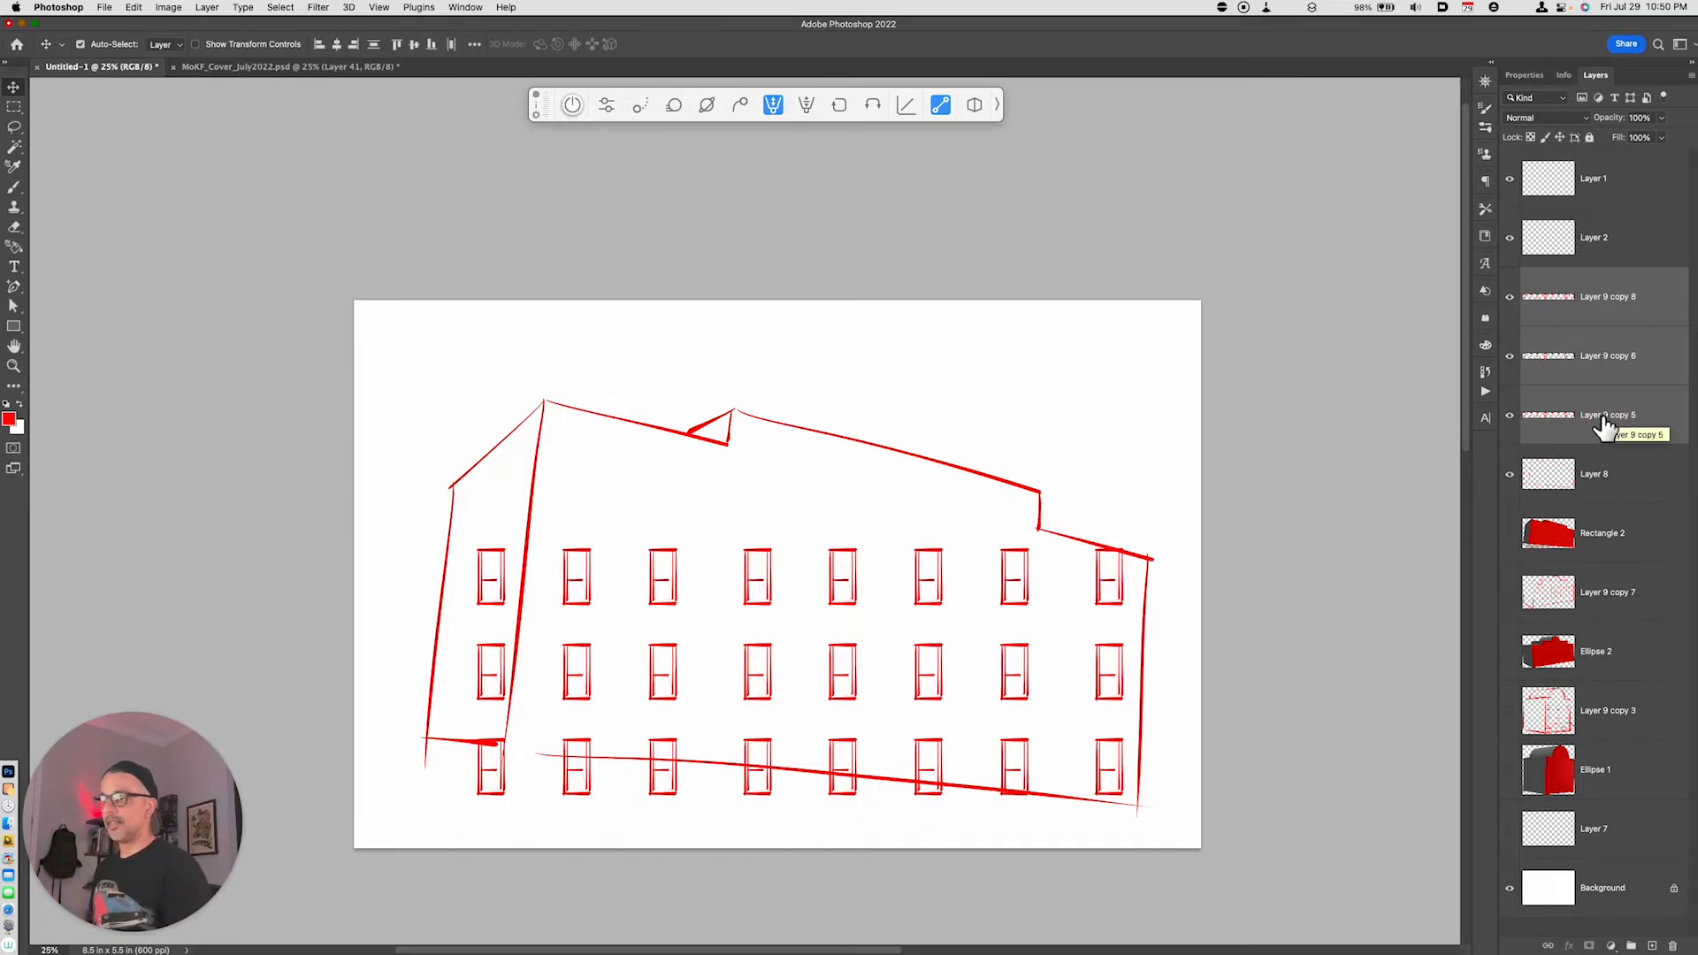
{"action": "key", "text": "super+e"}
{"action": "key", "text": "super+t"}
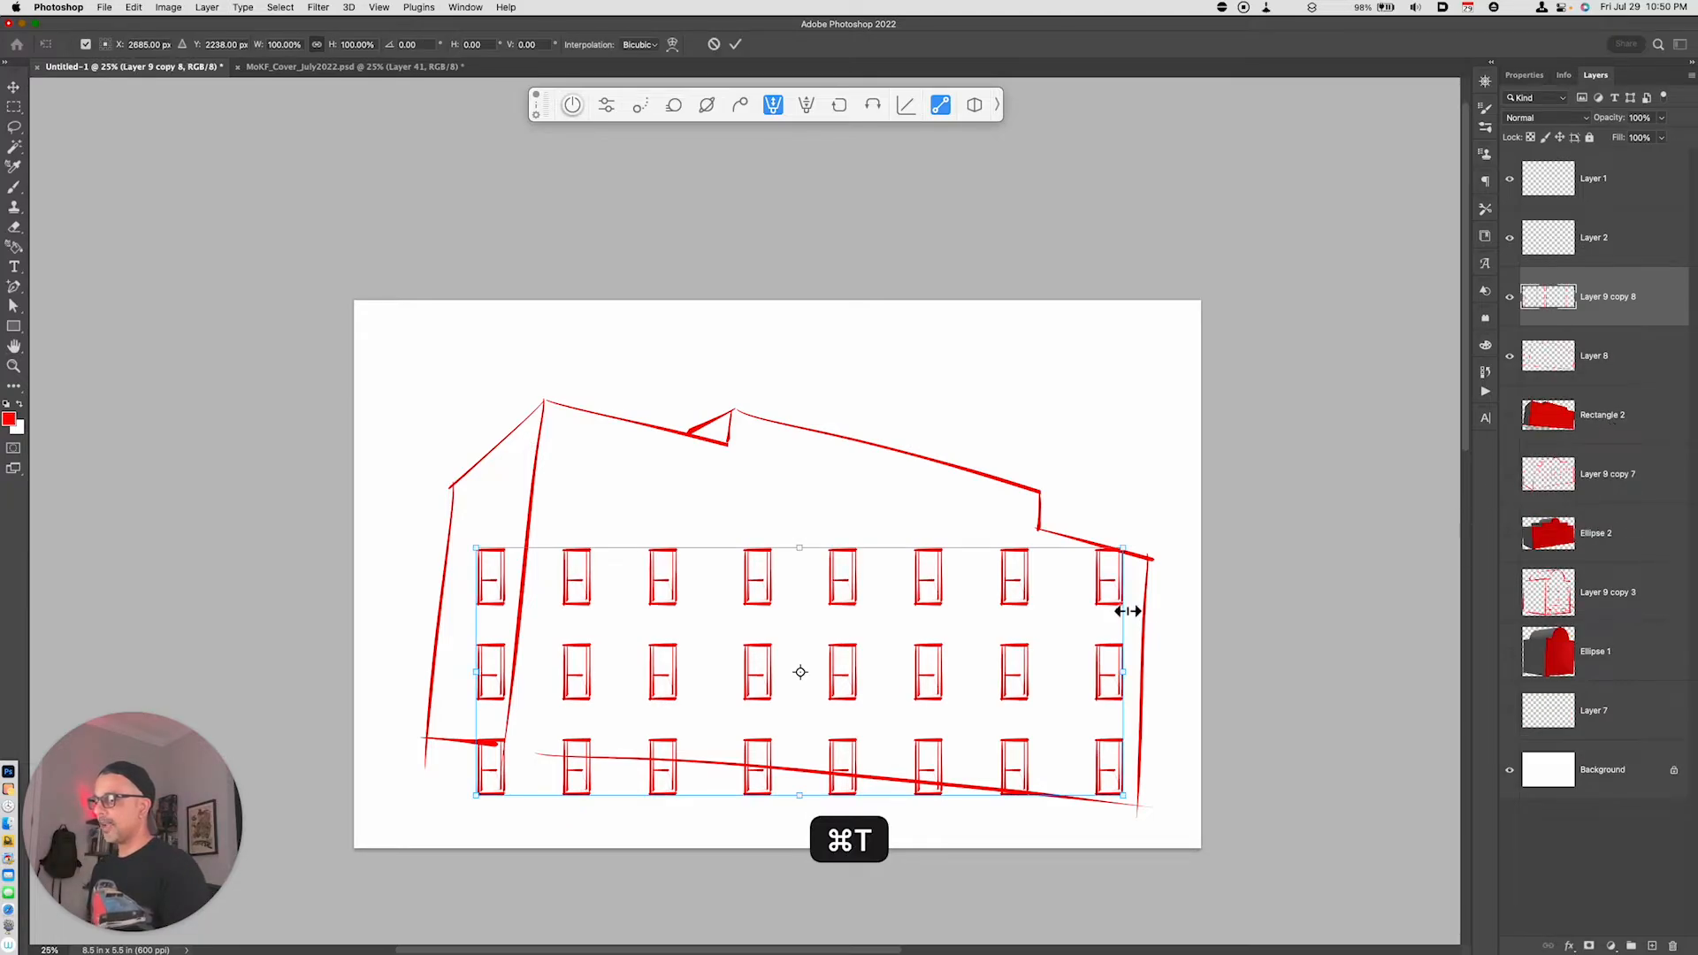
{"action": "right_click", "coordinate": [1078, 609]}
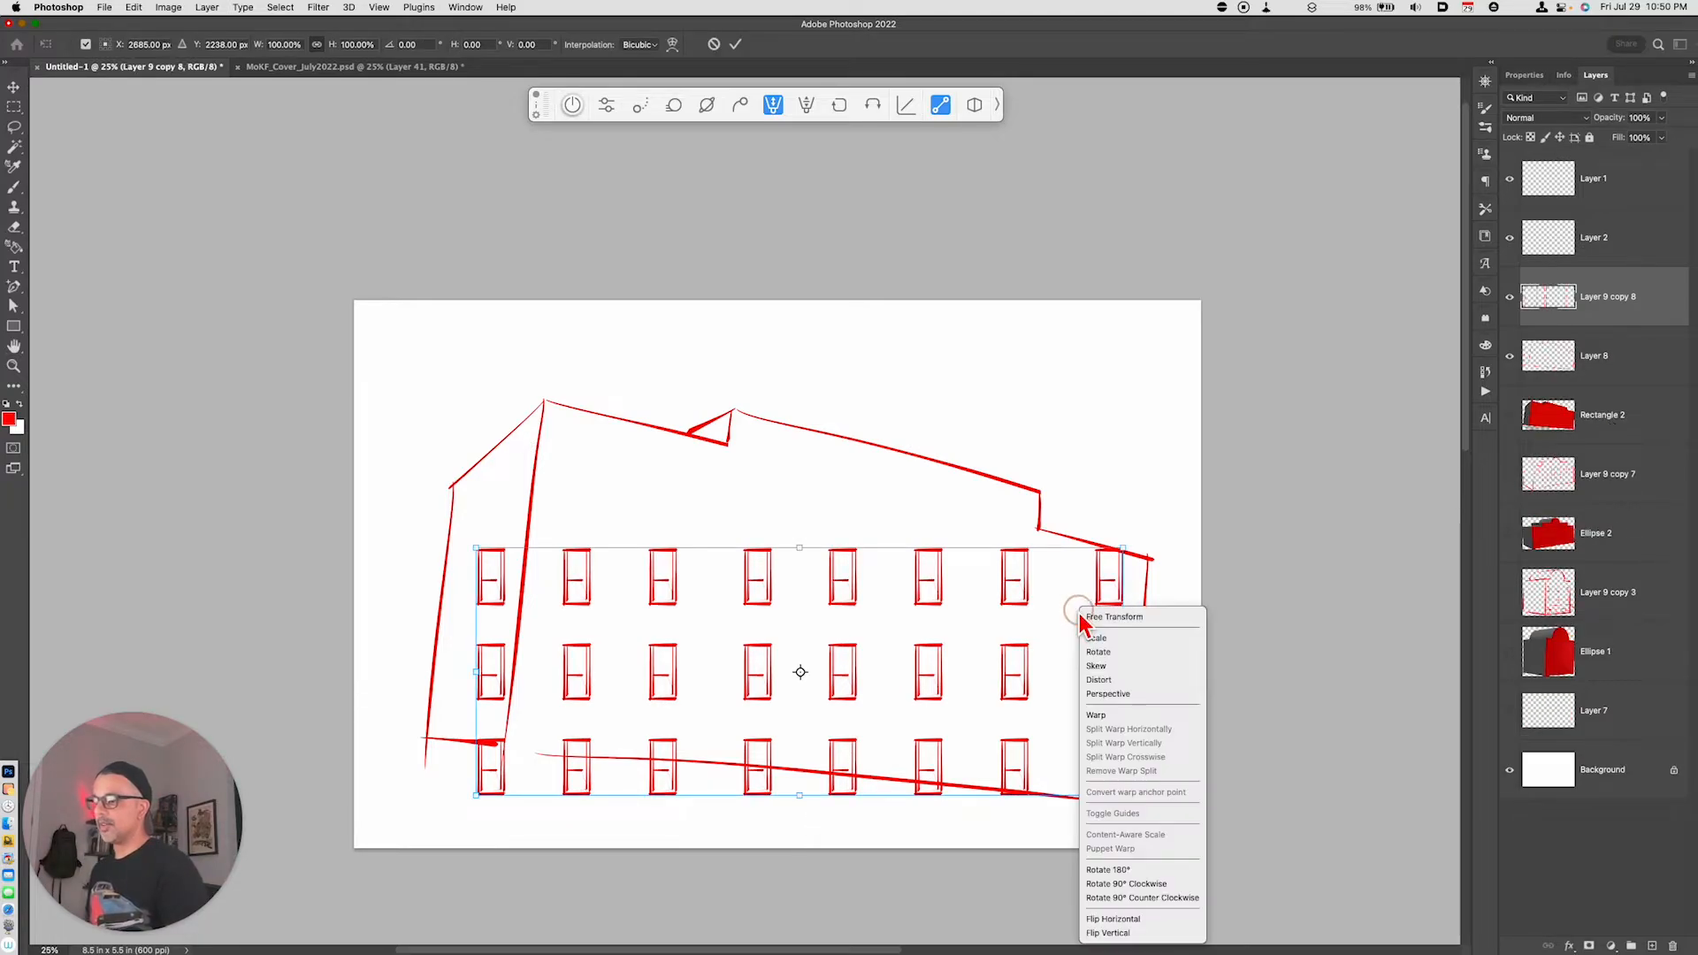
{"action": "left_click", "coordinate": [1115, 699]}
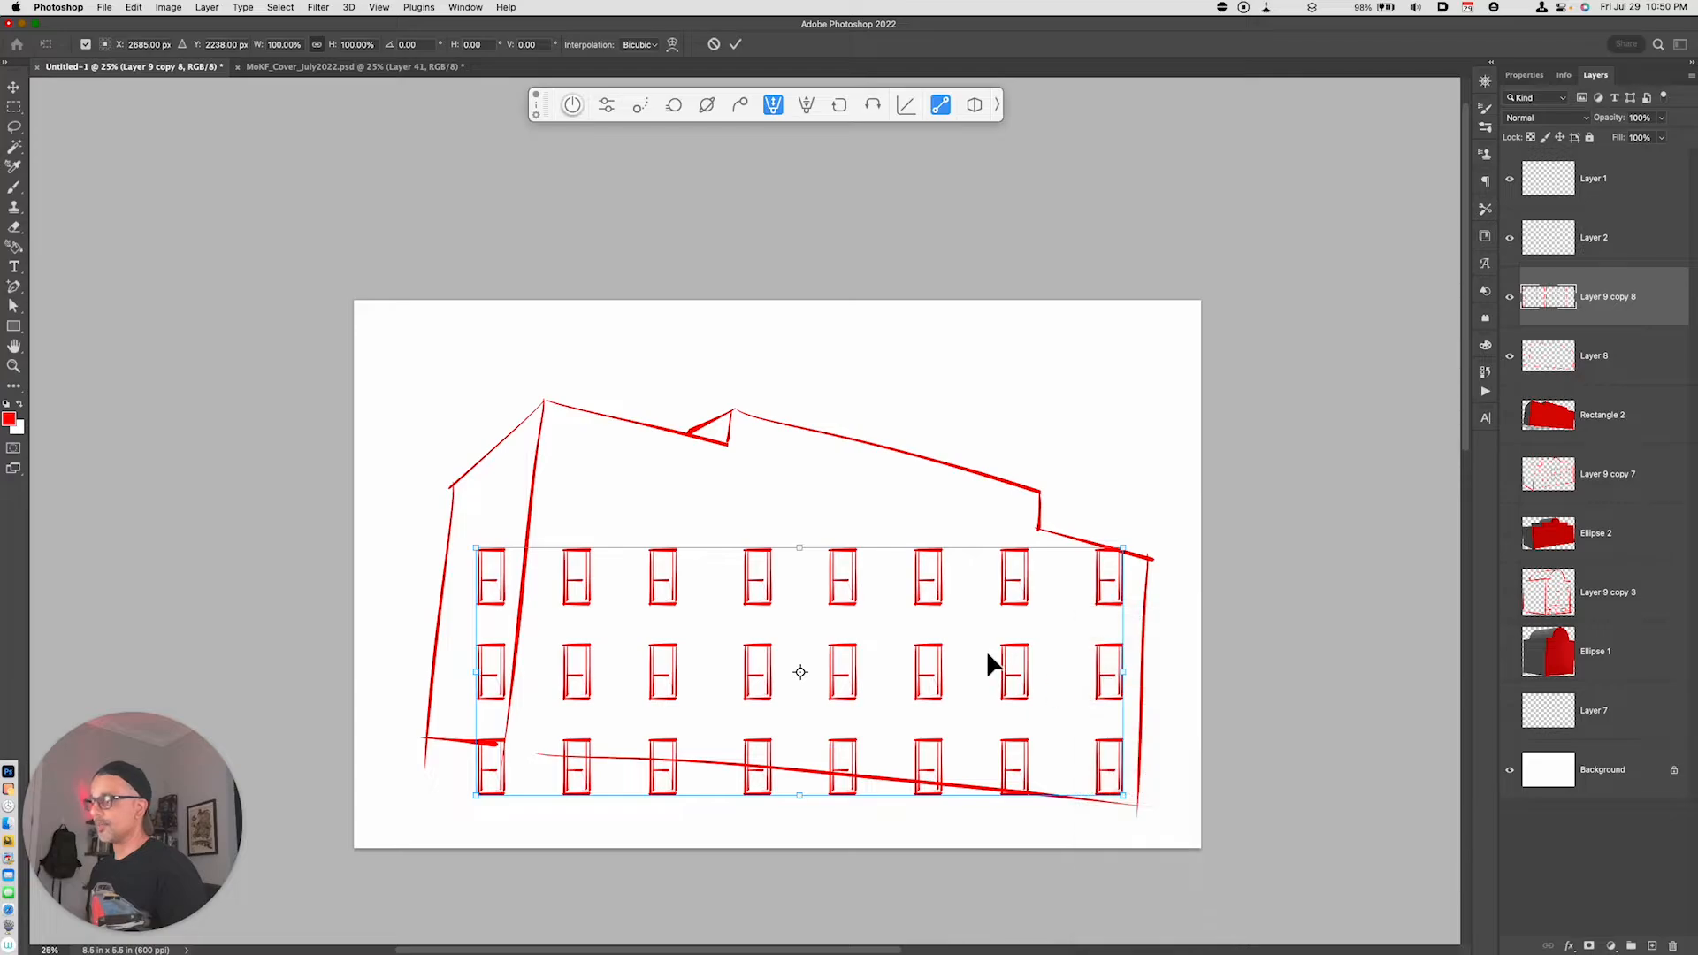
{"action": "left_click_drag", "start_coordinate": [1123, 553], "coordinate": [1136, 571]}
{"action": "left_click_drag", "start_coordinate": [484, 557], "coordinate": [571, 441]}
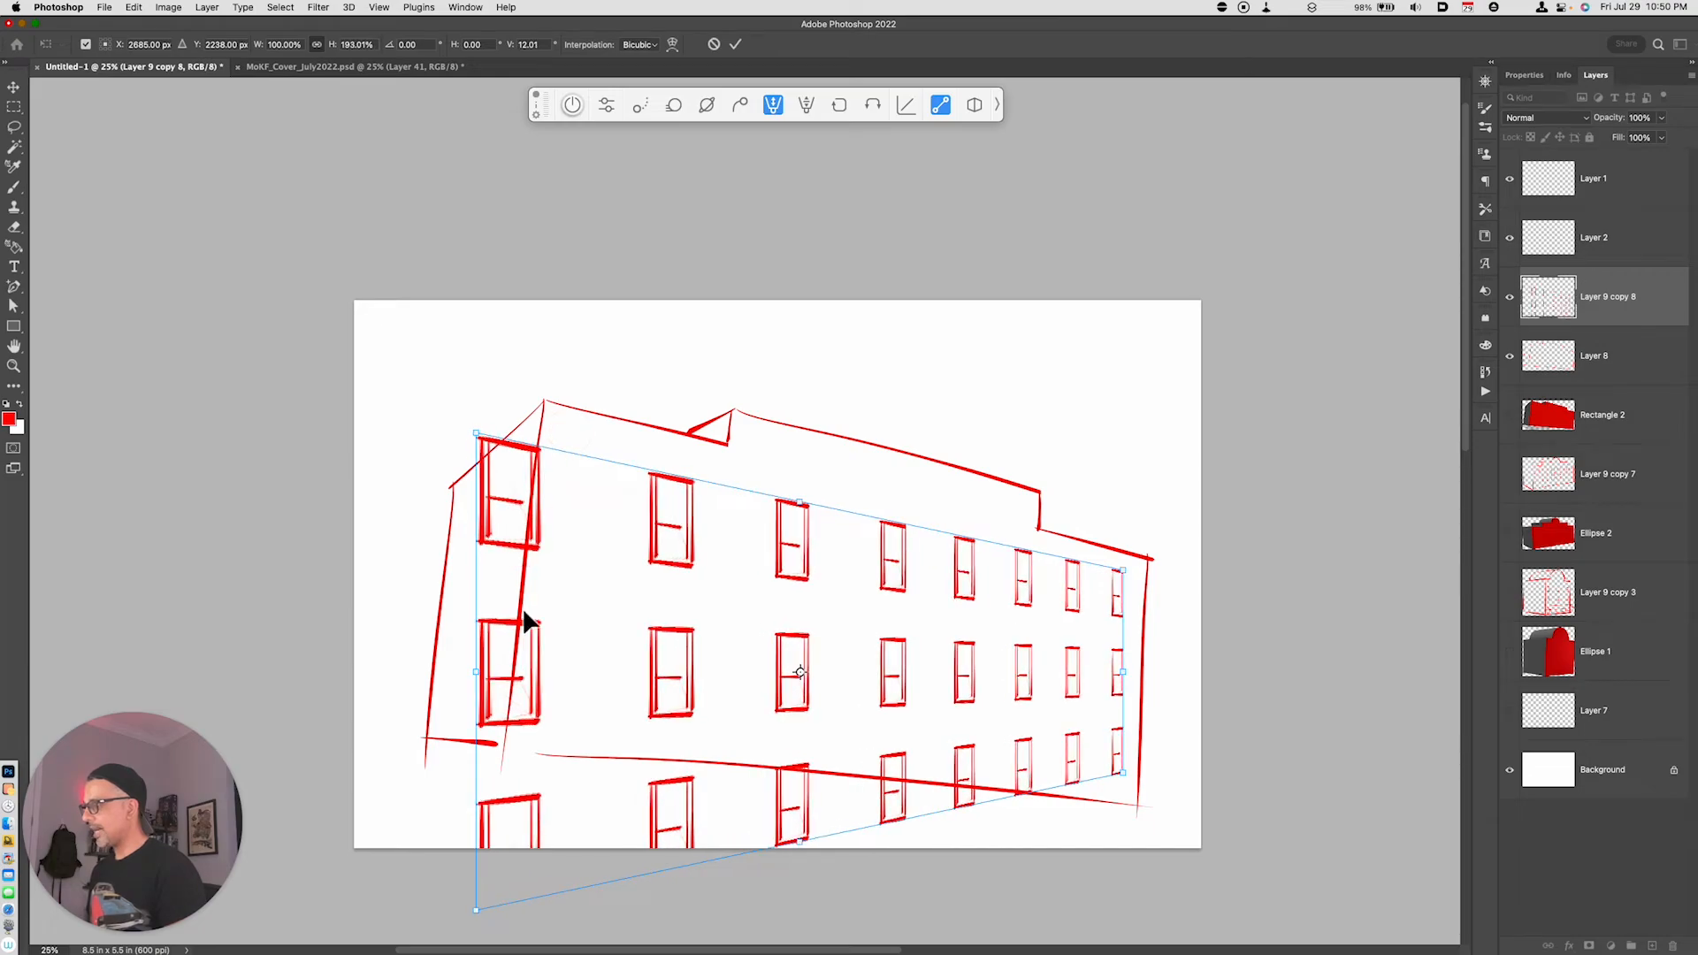
{"action": "left_click_drag", "start_coordinate": [477, 913], "coordinate": [577, 721]}
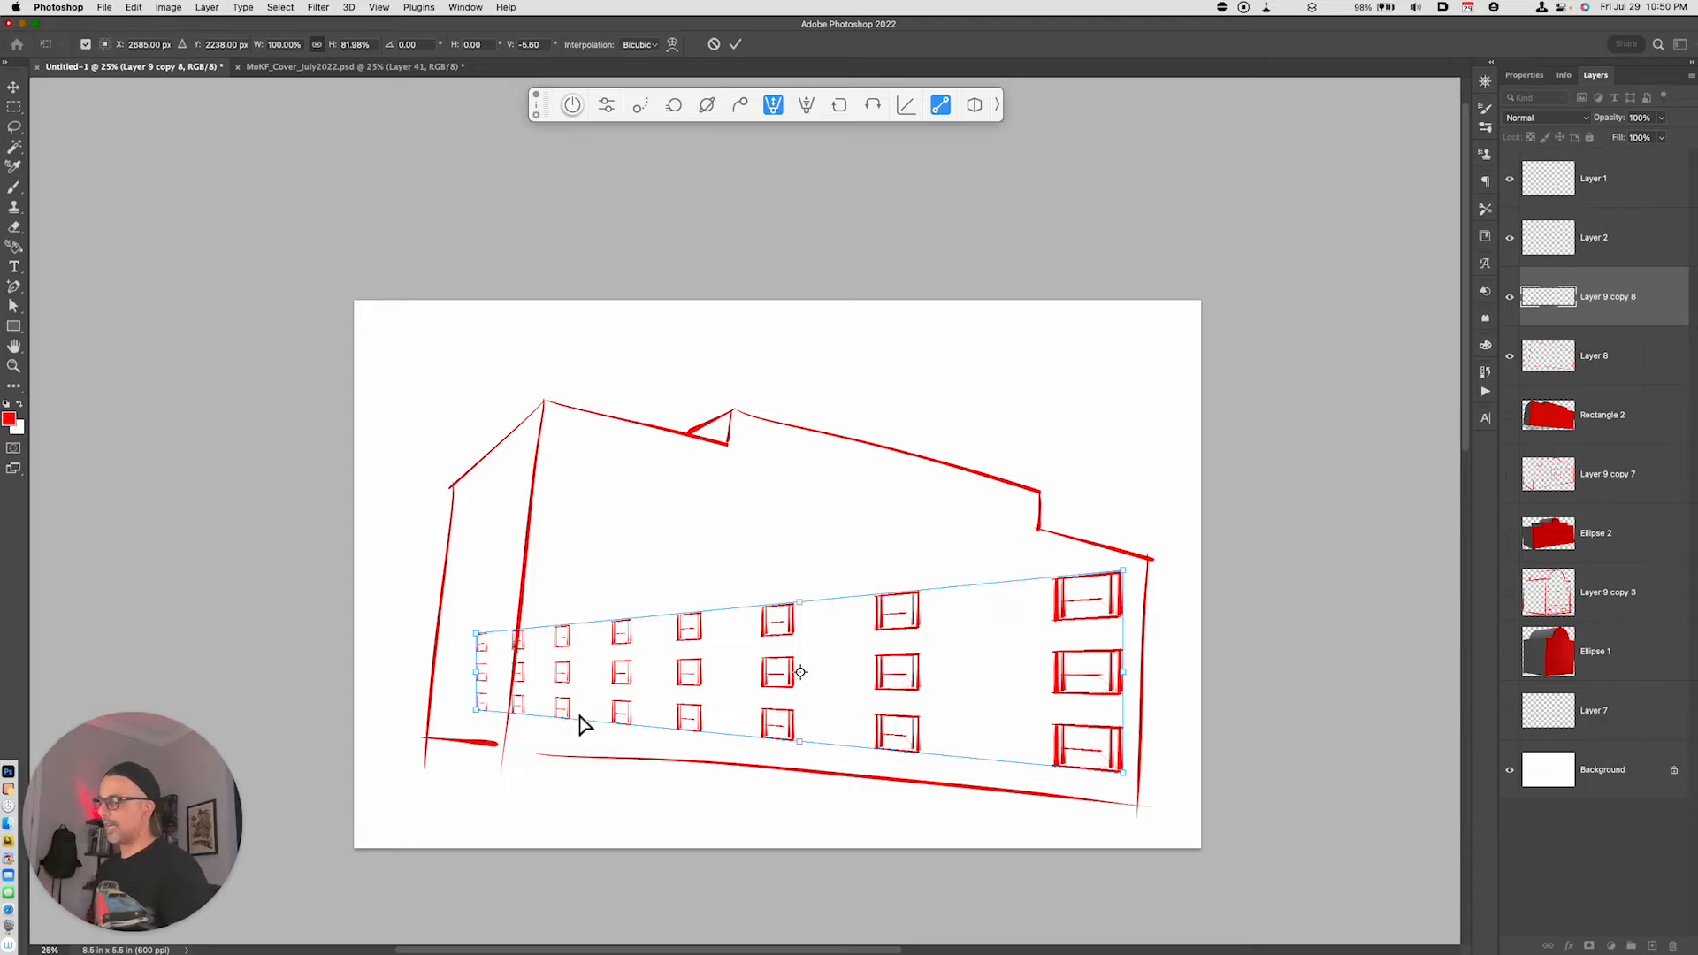
{"action": "key", "text": "Escape"}
- Distort the window grid by raising its upper left corner and lowering its upper right corner to follow the roof slope
{"action": "key", "text": "super+t"}
{"action": "right_click", "coordinate": [731, 593]}
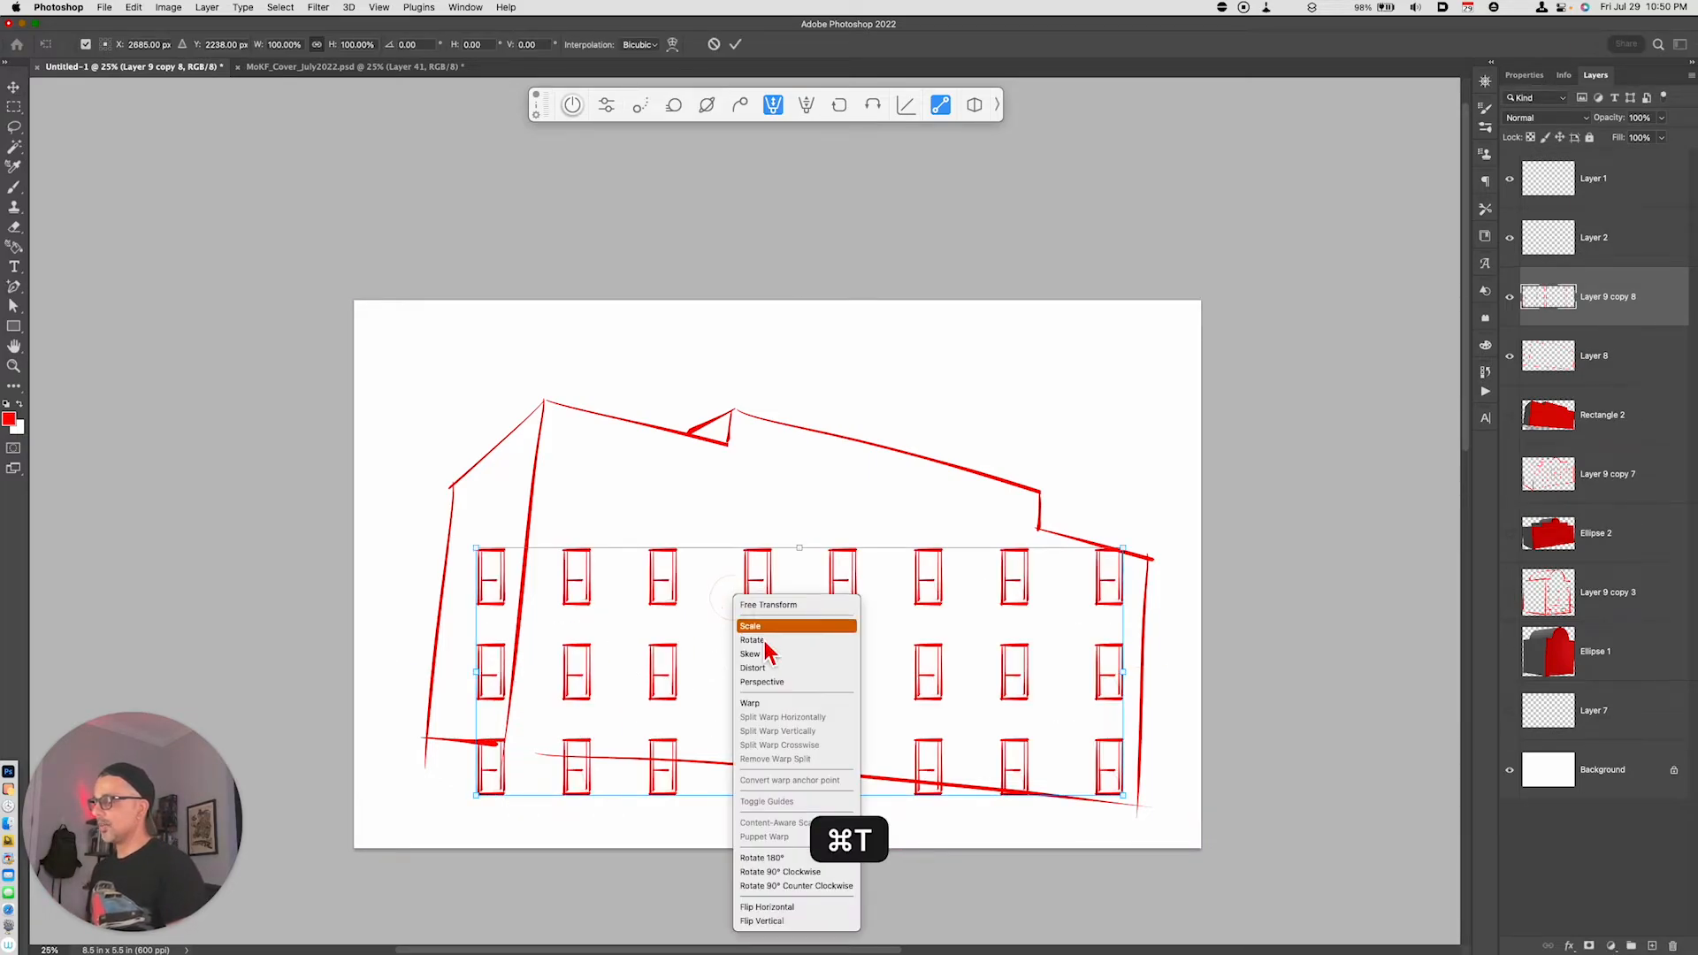
{"action": "left_click", "coordinate": [771, 665]}
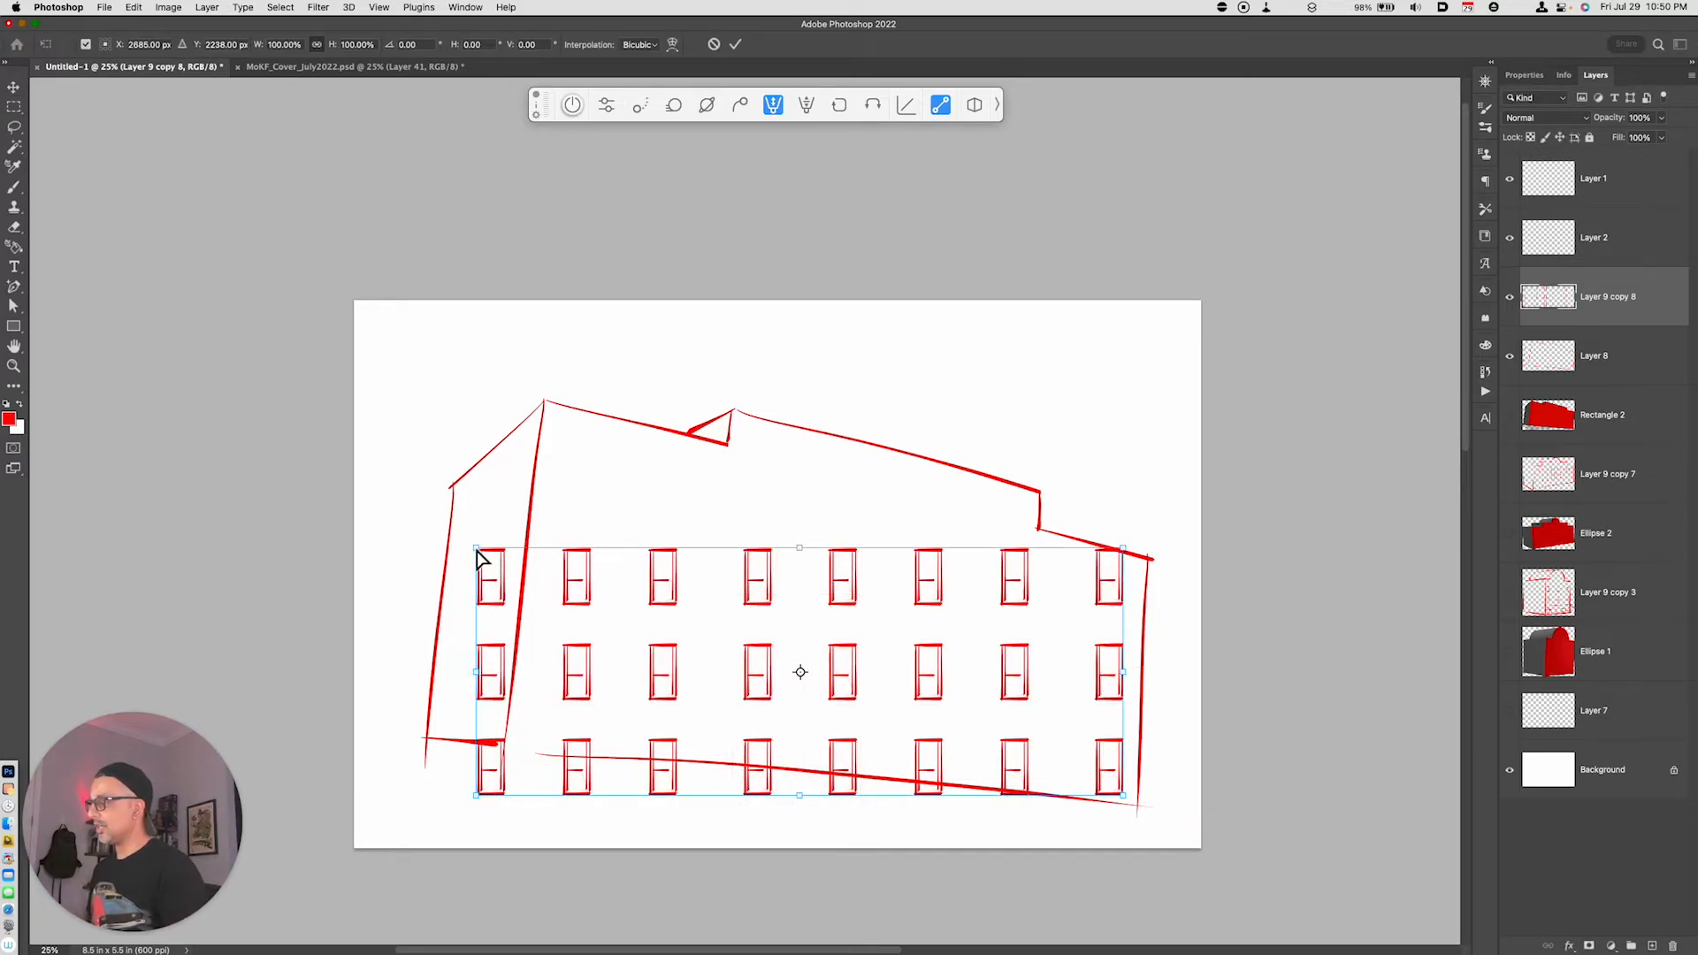
{"action": "left_click_drag", "start_coordinate": [477, 559], "coordinate": [589, 437]}
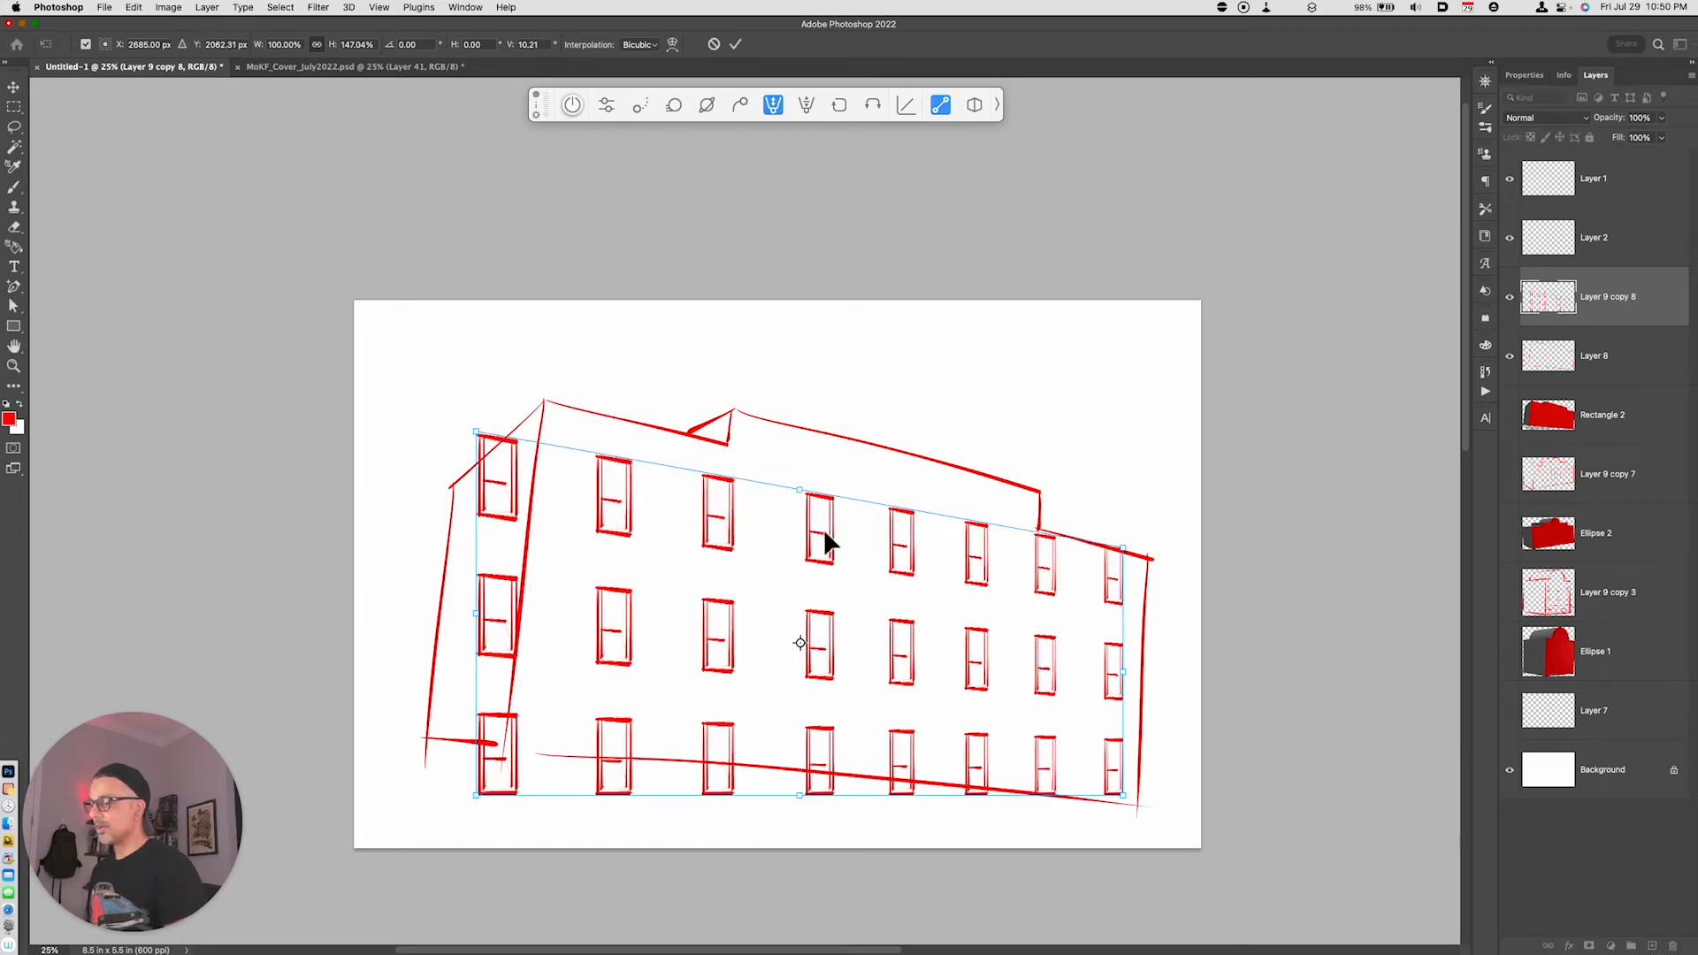
{"action": "left_click_drag", "start_coordinate": [1124, 550], "coordinate": [1123, 567]}
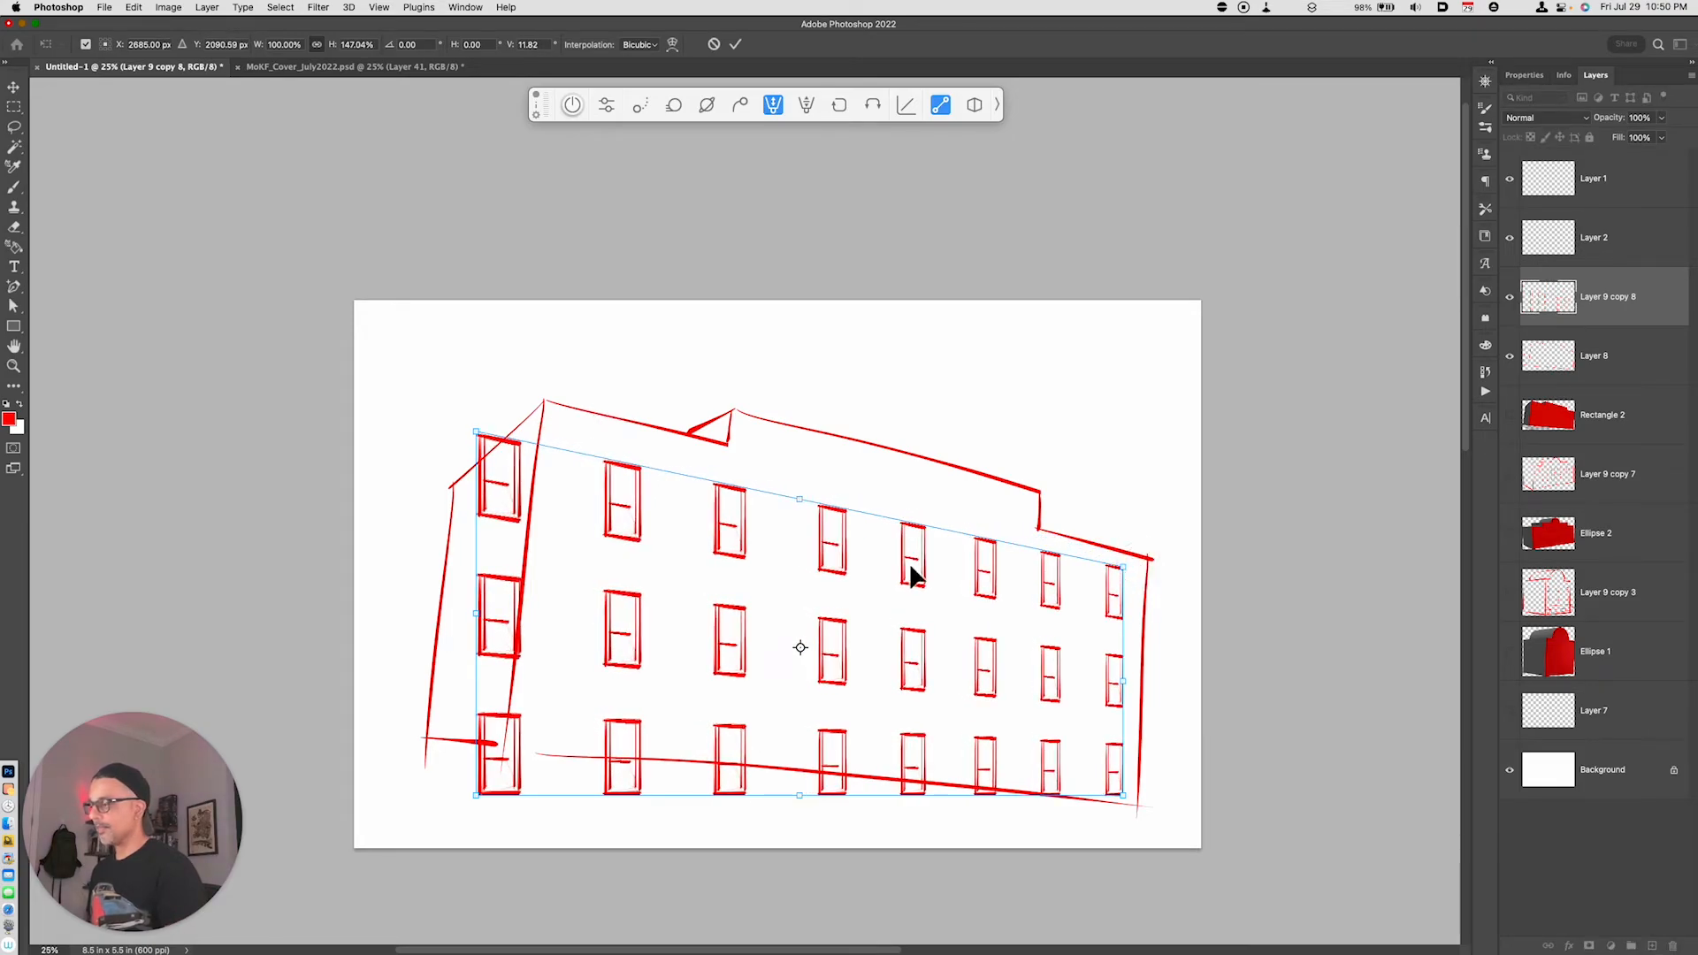
{"action": "left_click_drag", "start_coordinate": [478, 793], "coordinate": [524, 756]}
{"action": "key", "text": "super+z"}
- Scale the window grid down from its upper left corner and move it up to fit inside the front face
{"action": "key", "text": "super+t"}
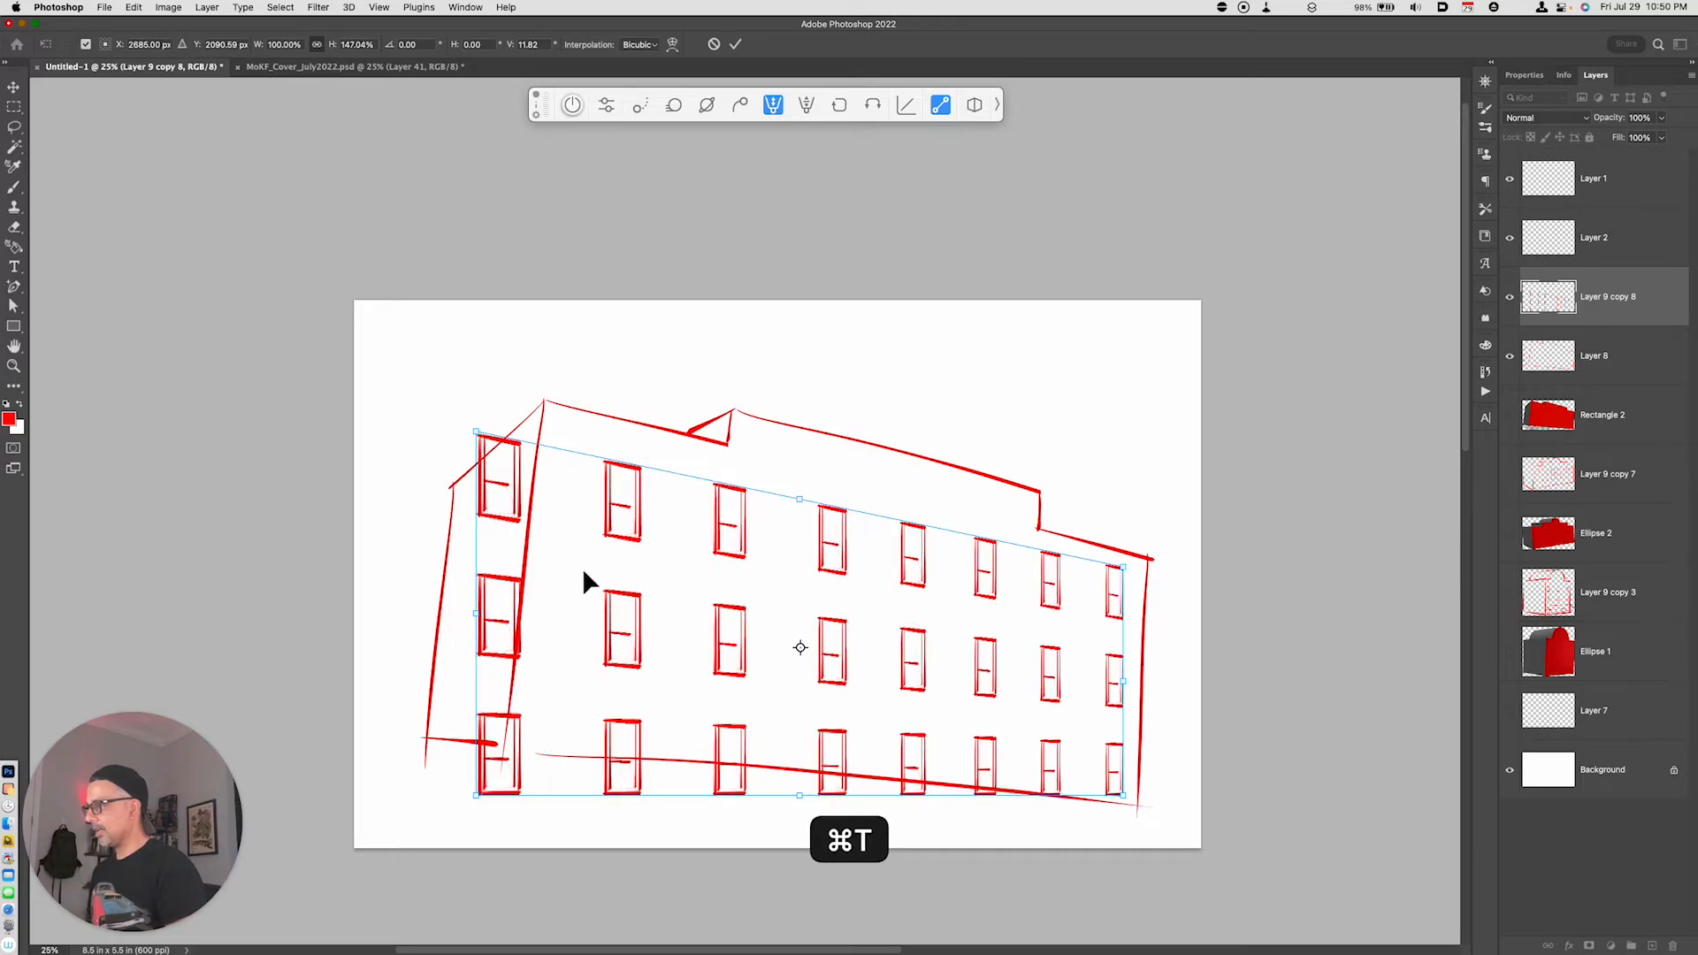
{"action": "left_click_drag", "start_coordinate": [475, 433], "coordinate": [562, 480]}
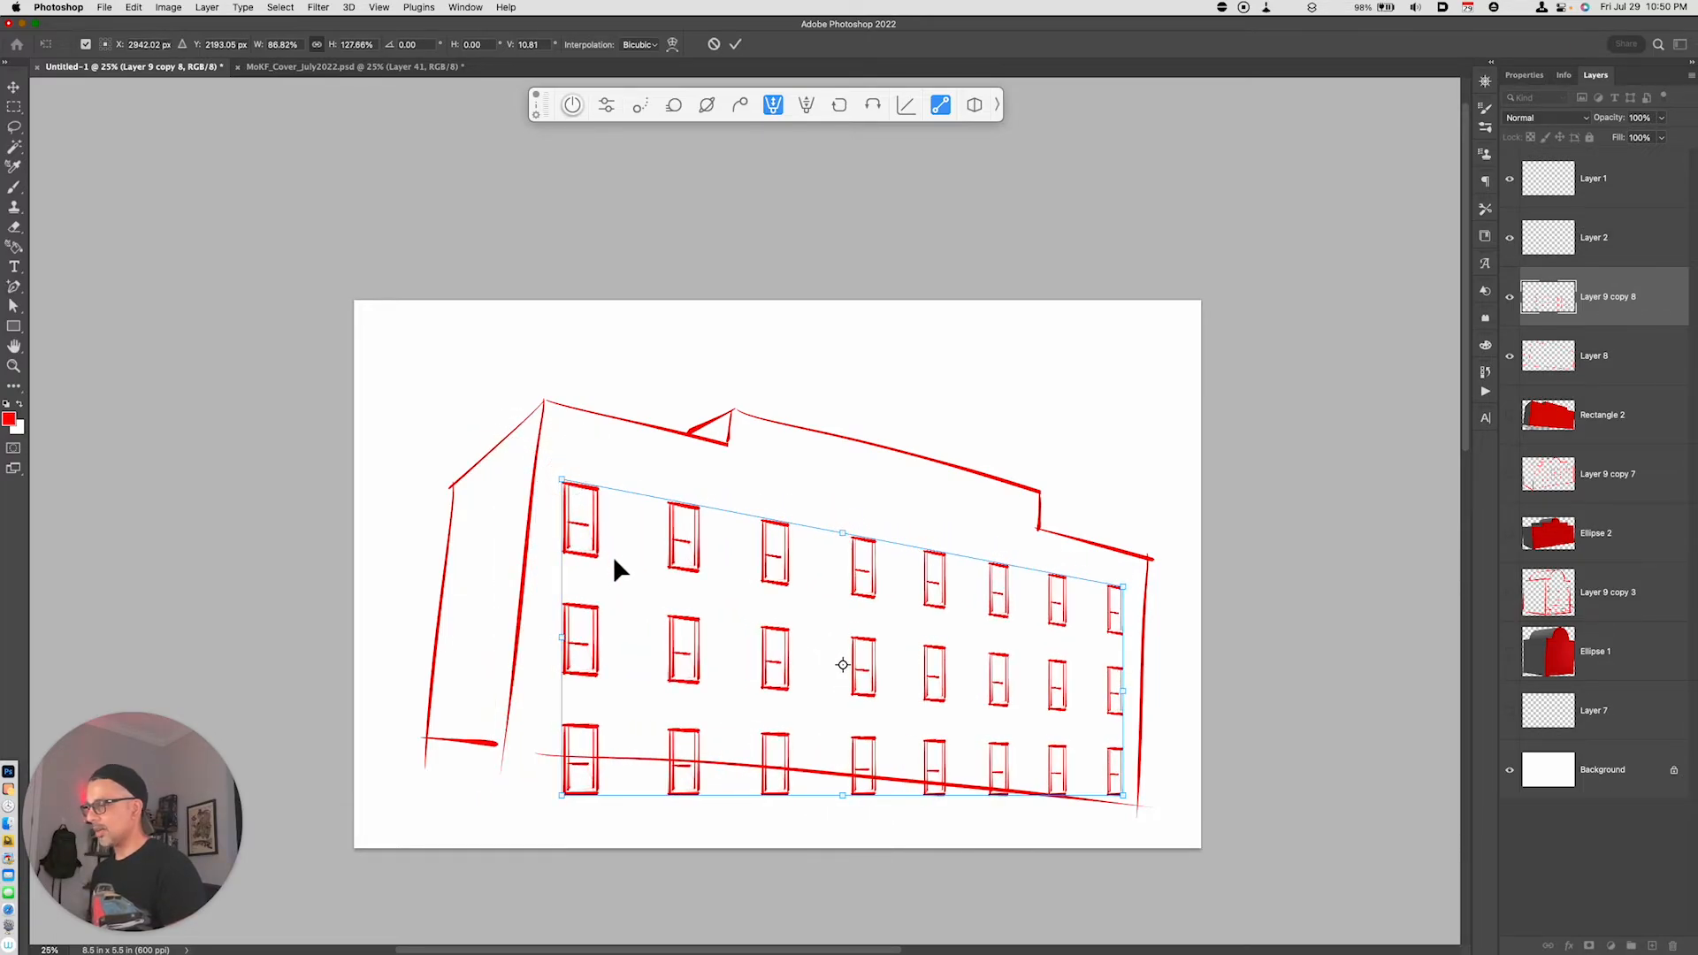
{"action": "left_click_drag", "start_coordinate": [615, 562], "coordinate": [620, 540]}
- Skew the window grid, raising both left corners and lowering the bottom right corner to follow the roof and base lines
{"action": "right_click", "coordinate": [686, 612]}
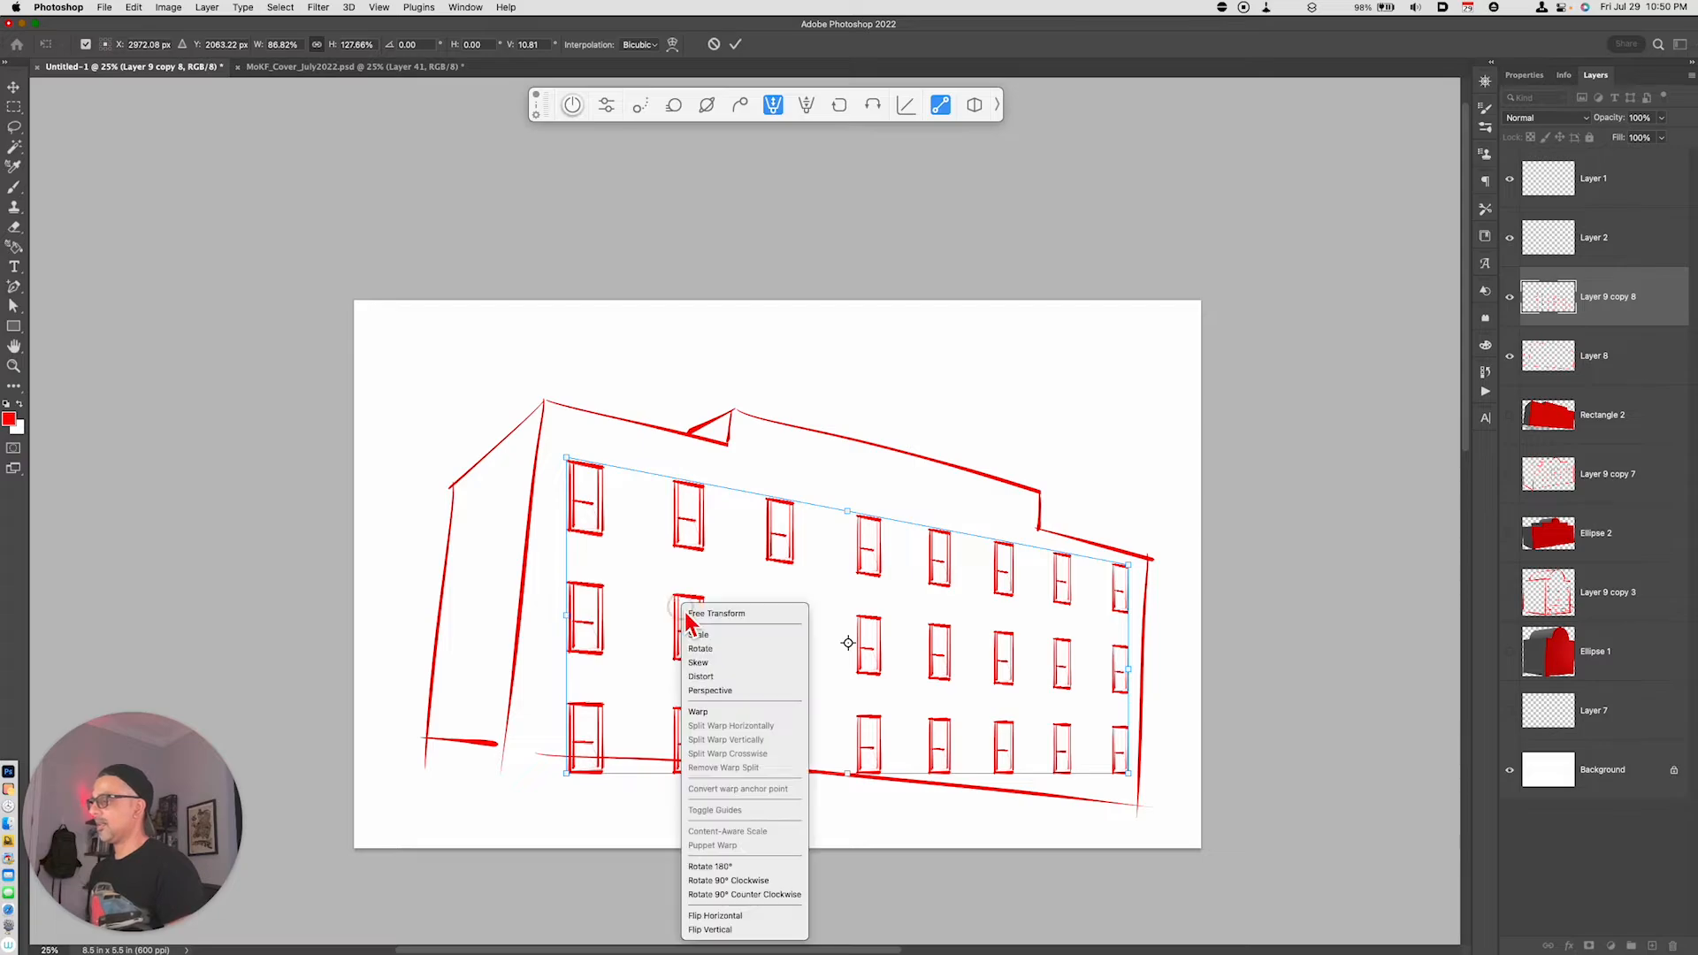
{"action": "left_click", "coordinate": [701, 664]}
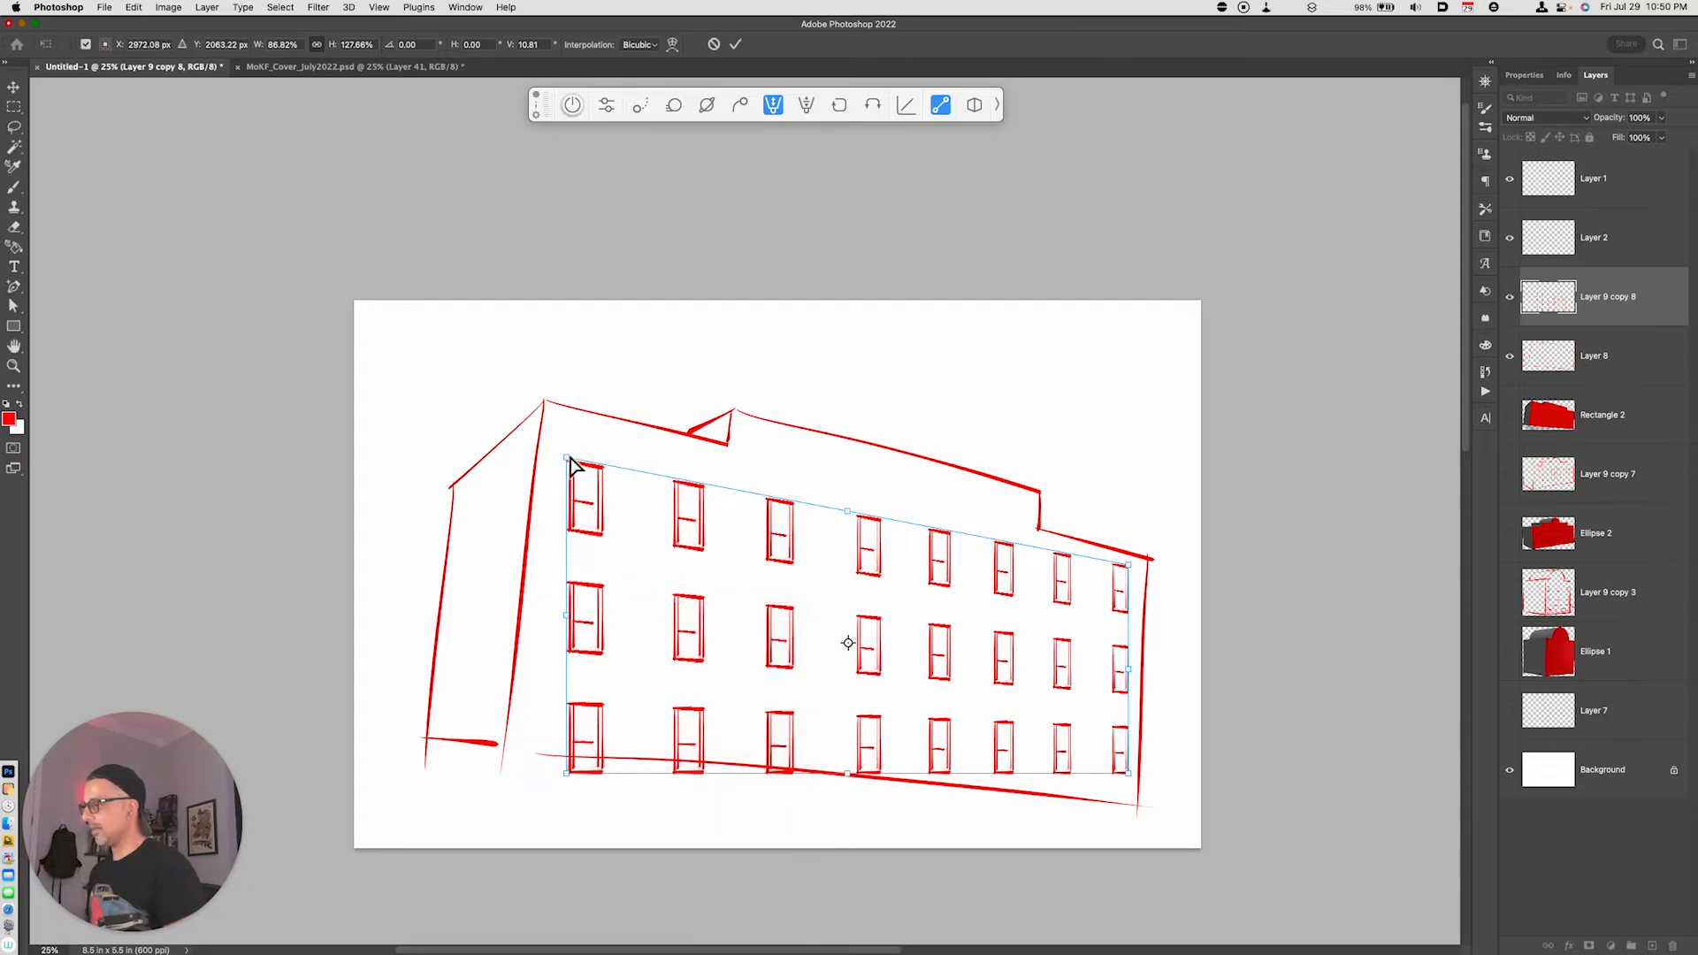
{"action": "left_click_drag", "start_coordinate": [571, 459], "coordinate": [567, 433]}
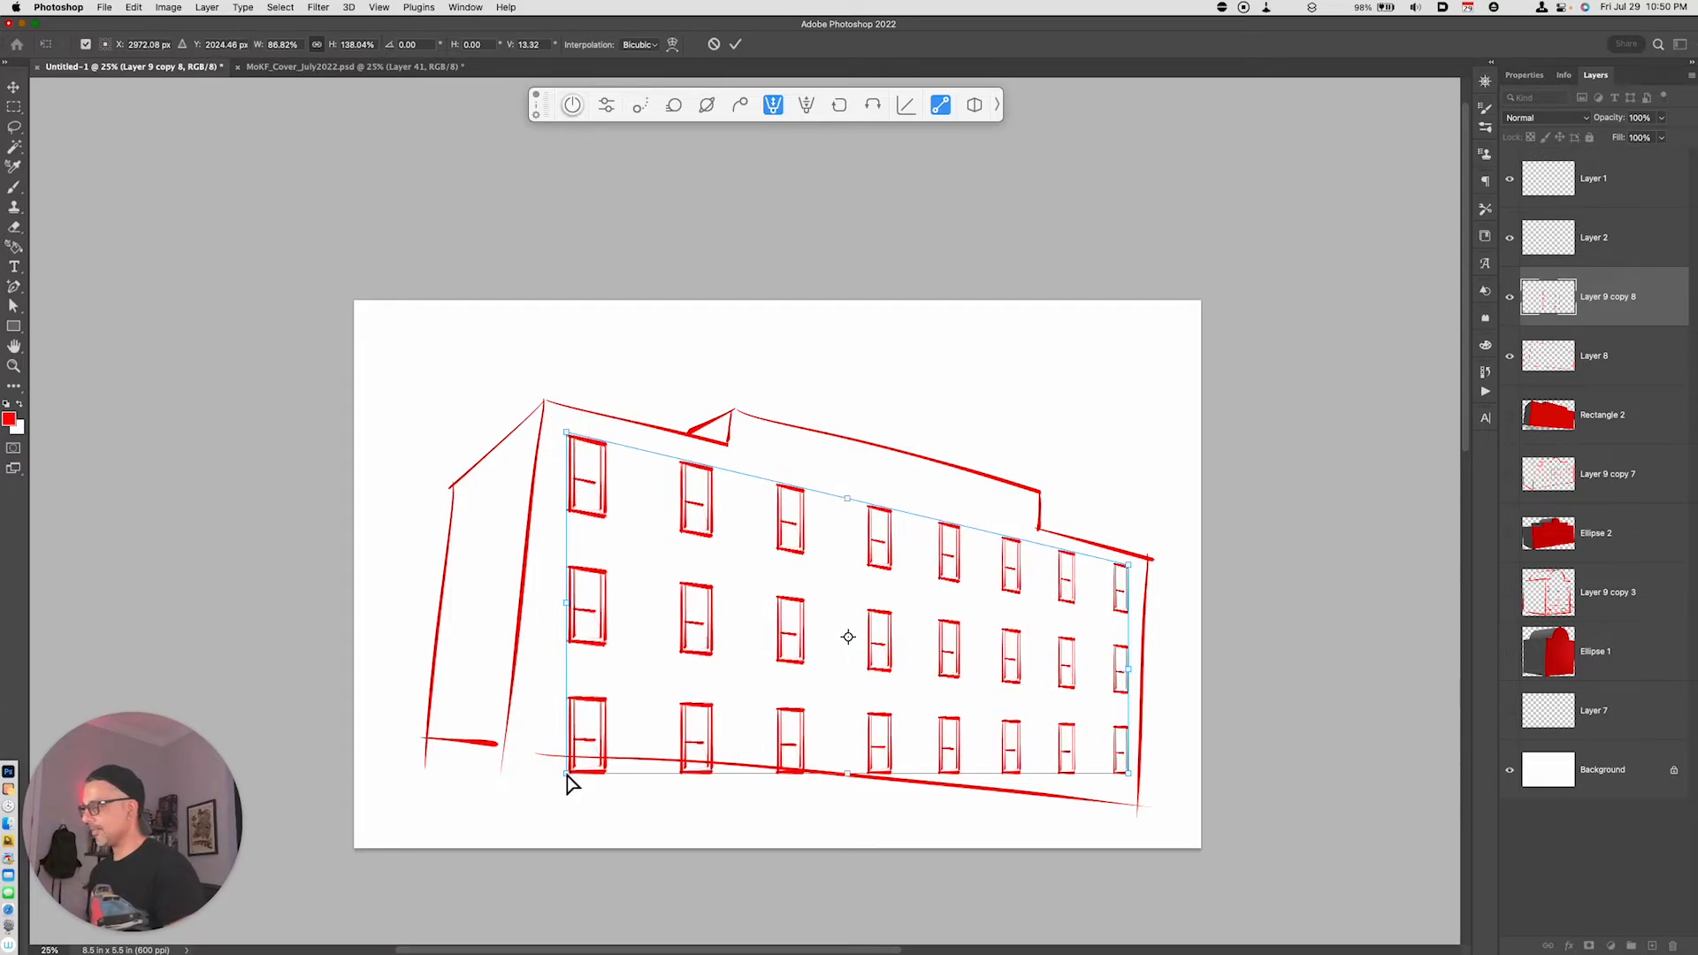
{"action": "left_click_drag", "start_coordinate": [567, 775], "coordinate": [515, 720]}
{"action": "left_click_drag", "start_coordinate": [1126, 778], "coordinate": [1129, 789]}
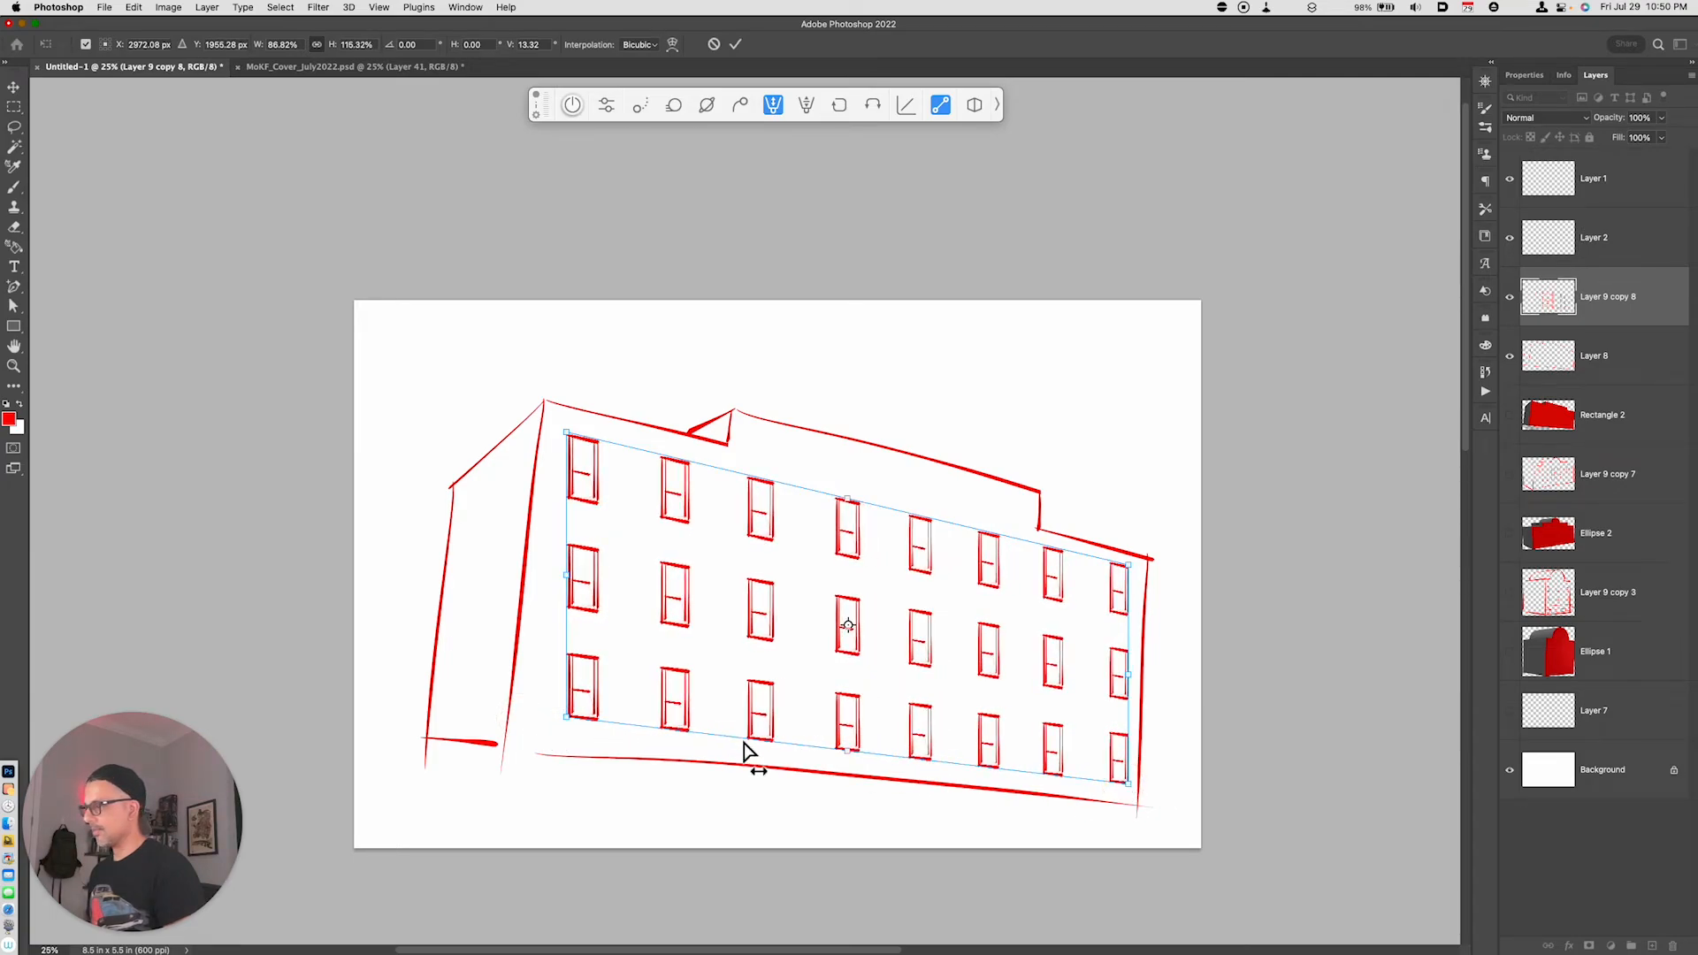
- Distort the grid's two bottom corners to match the slant of the front face's vertical edges, and apply the transformation
{"action": "right_click", "coordinate": [570, 721]}
{"action": "left_click", "coordinate": [592, 689]}
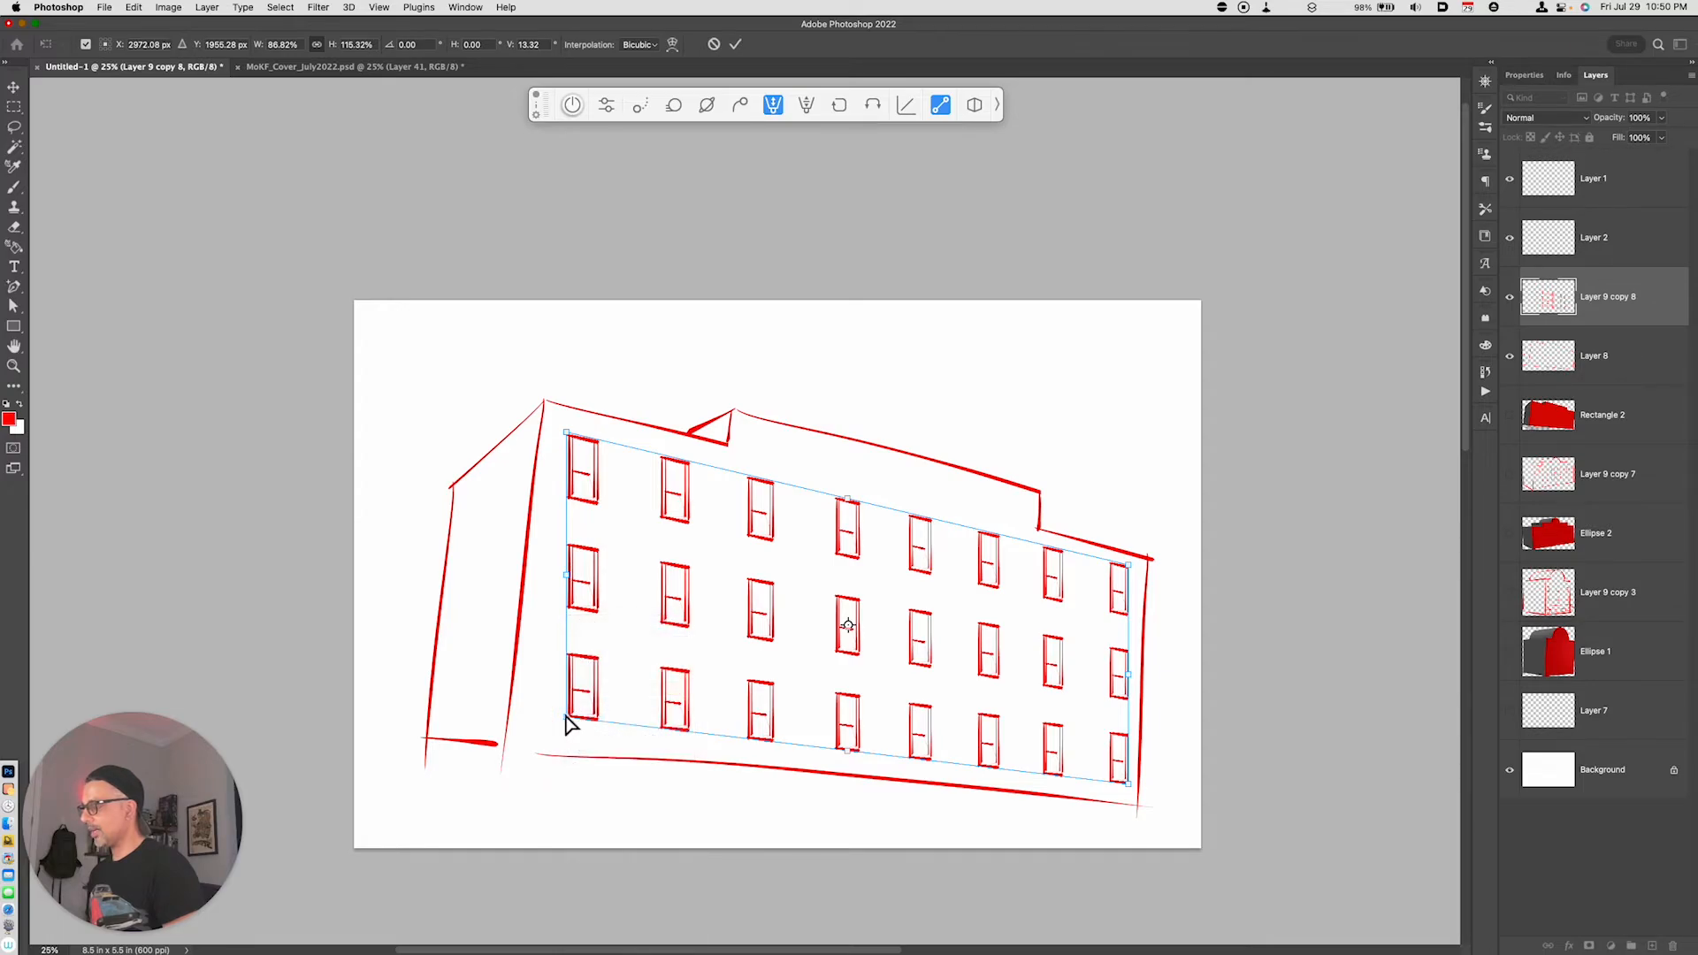
{"action": "left_click_drag", "start_coordinate": [566, 717], "coordinate": [547, 714]}
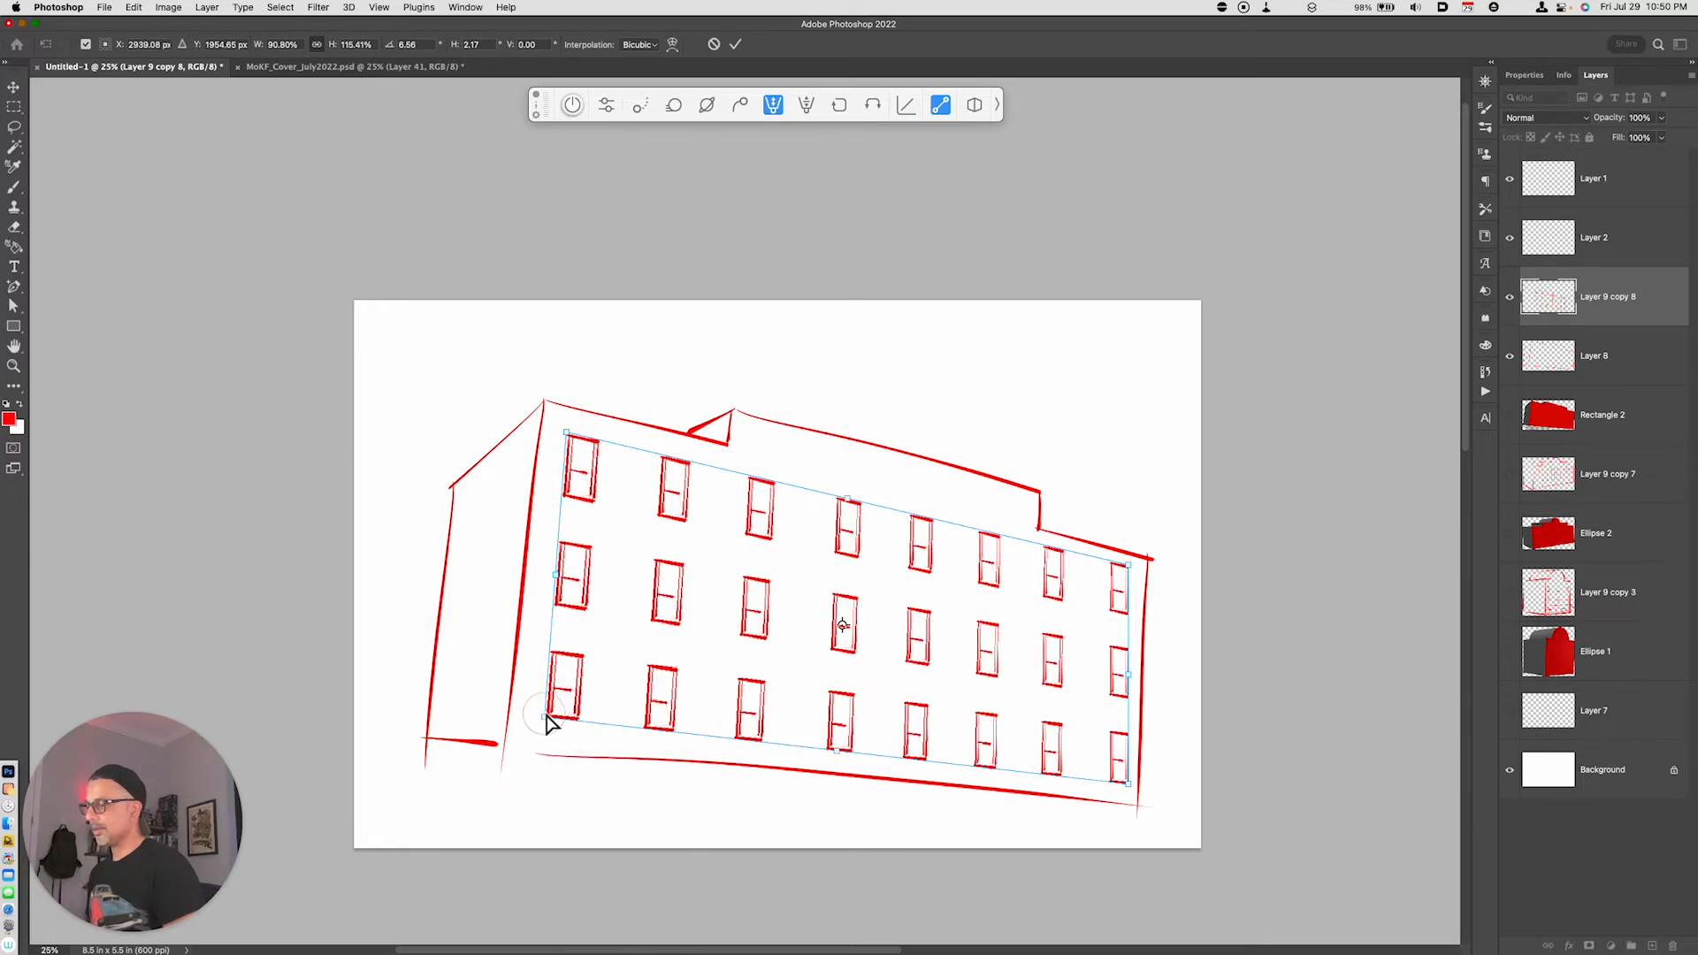
{"action": "left_click_drag", "start_coordinate": [1128, 785], "coordinate": [1123, 784]}
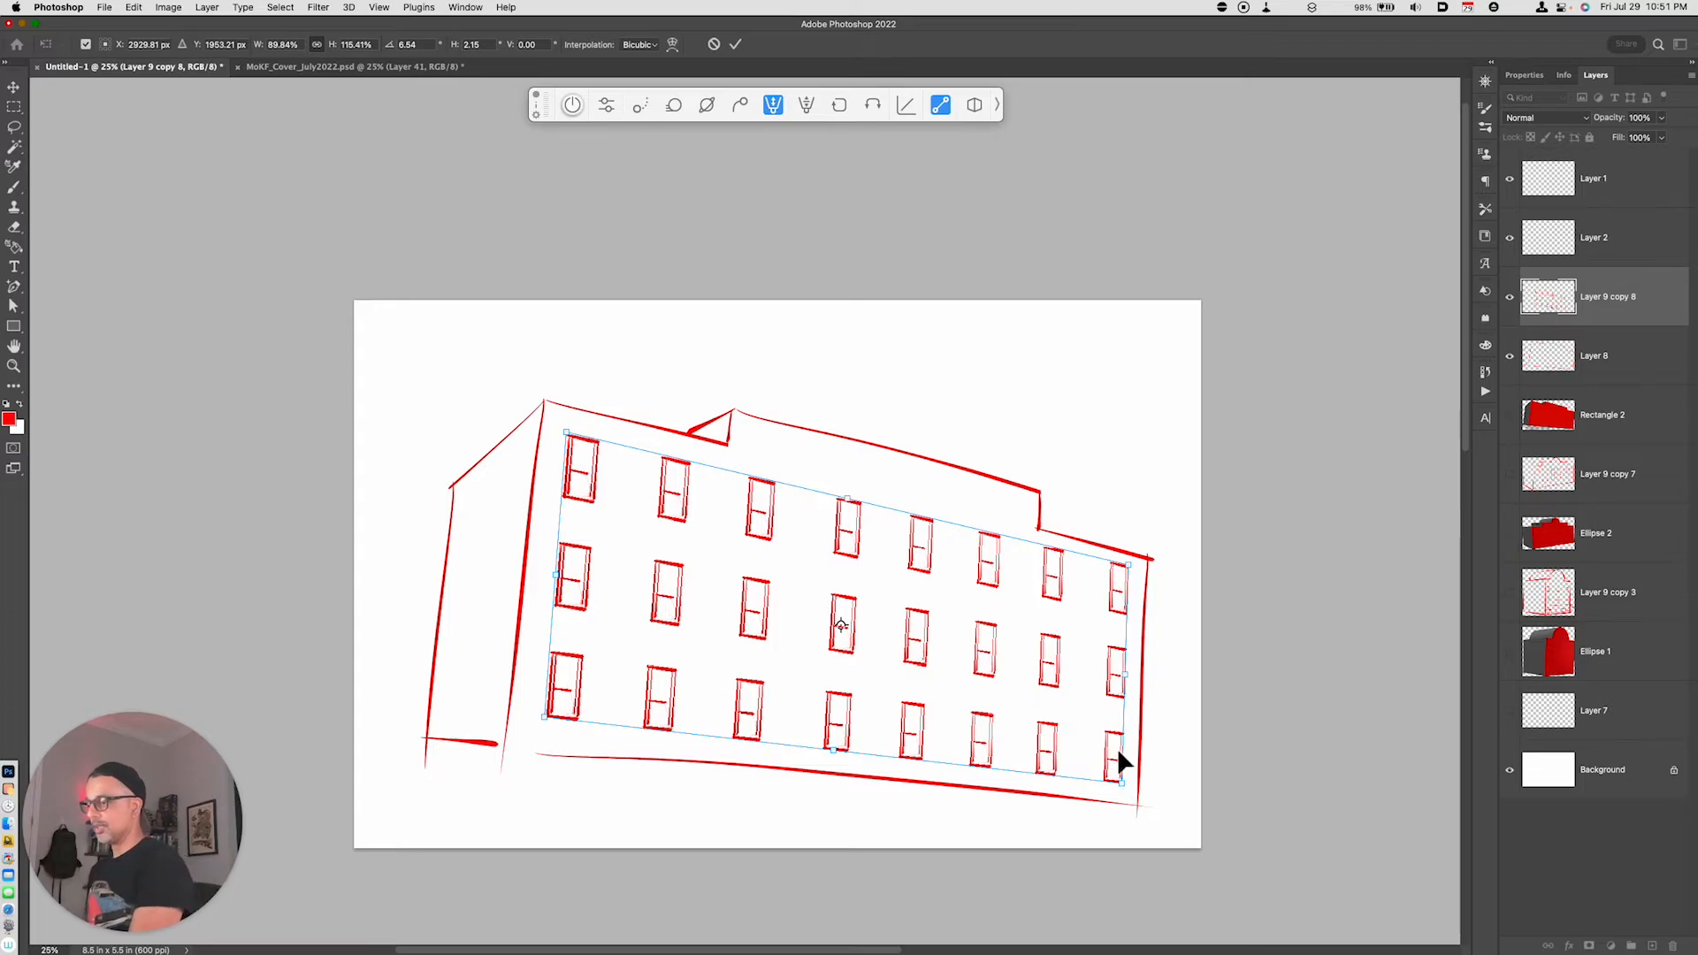
{"action": "mouse_move", "coordinate": [1119, 782]}
{"action": "left_mouse_down"}
{"action": "mouse_move", "coordinate": [1097, 769]}
{"action": "mouse_move", "coordinate": [1125, 787]}
{"action": "left_mouse_up"}
{"action": "key", "text": "Return"}
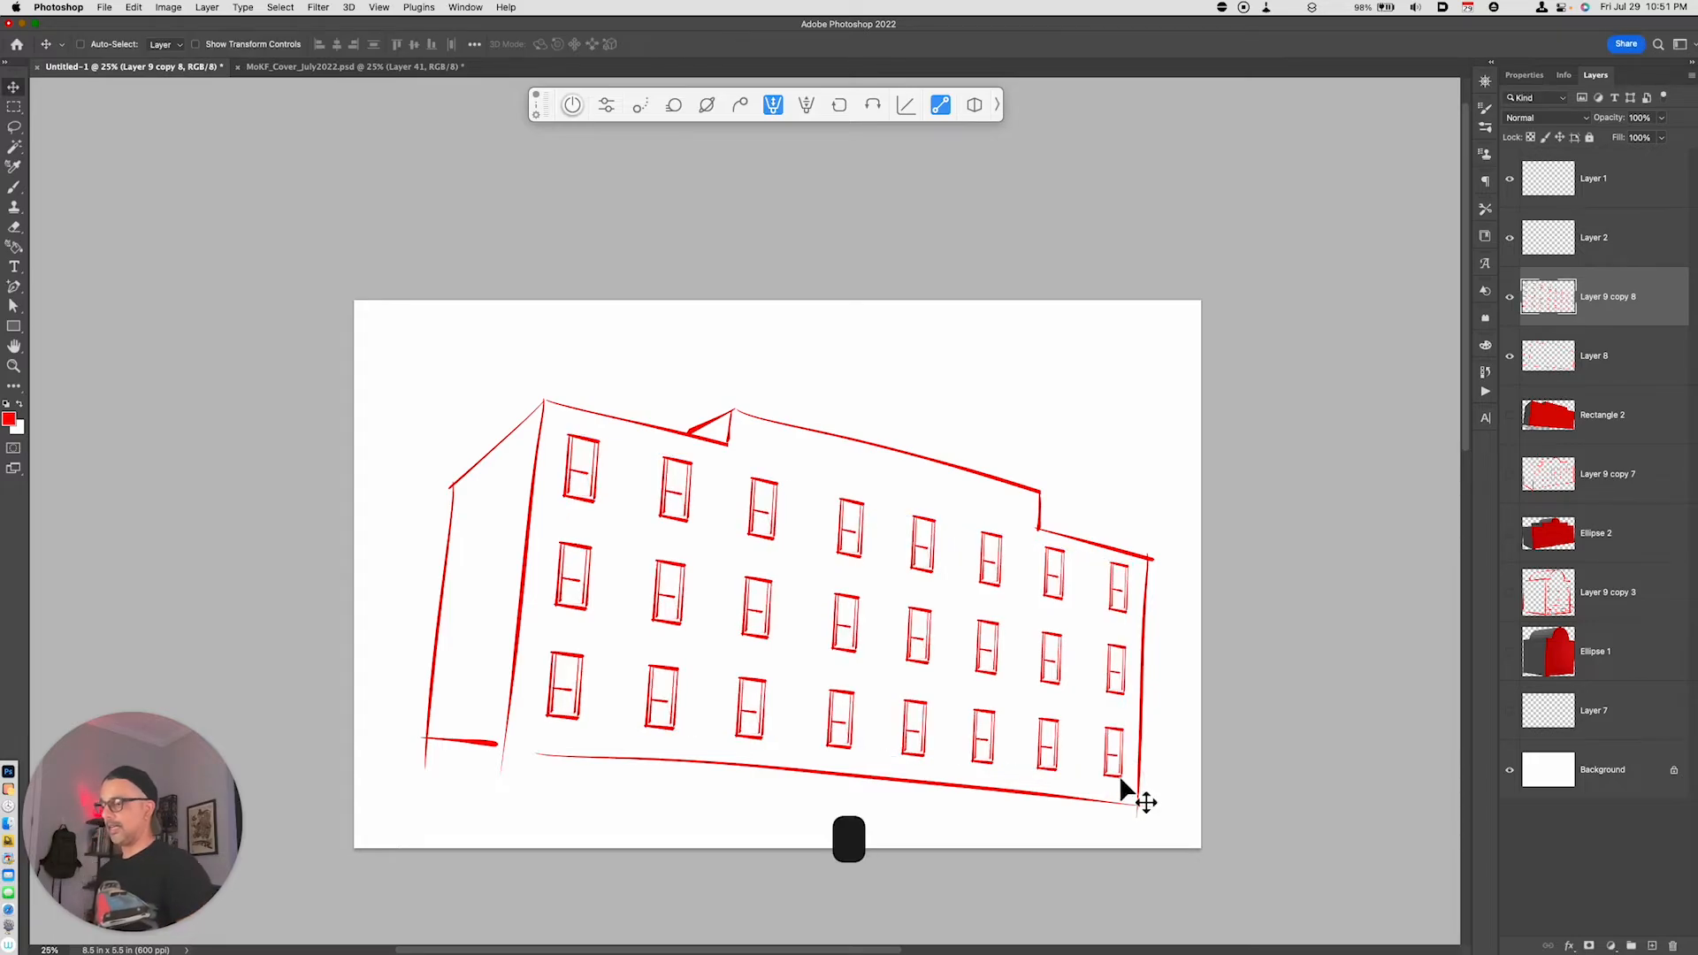